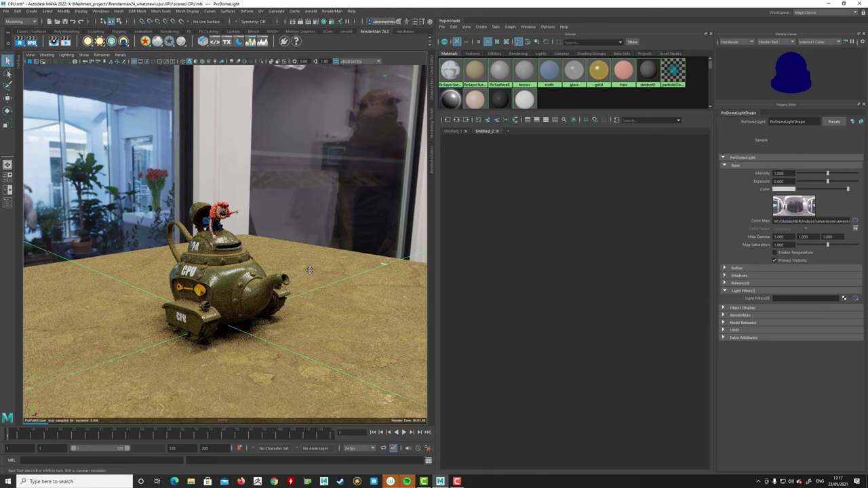
Switch the RenderMan renderer to XPU in the render settings' feature options and close the settings.
alt+middle_drag(310, 270, 314, 261)
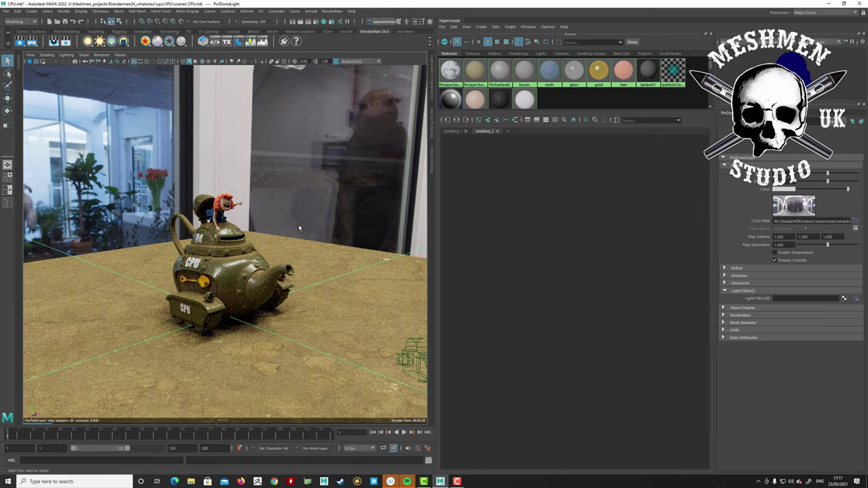
alt+middle_drag(279, 235, 278, 241)
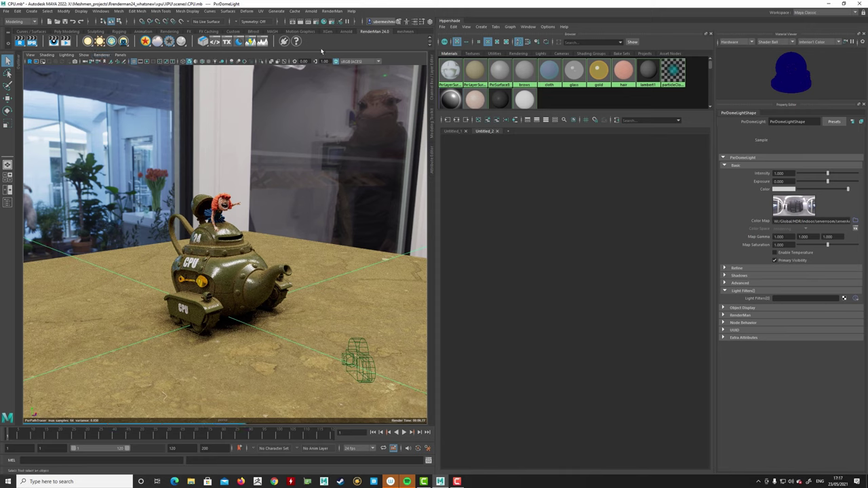
click(314, 22)
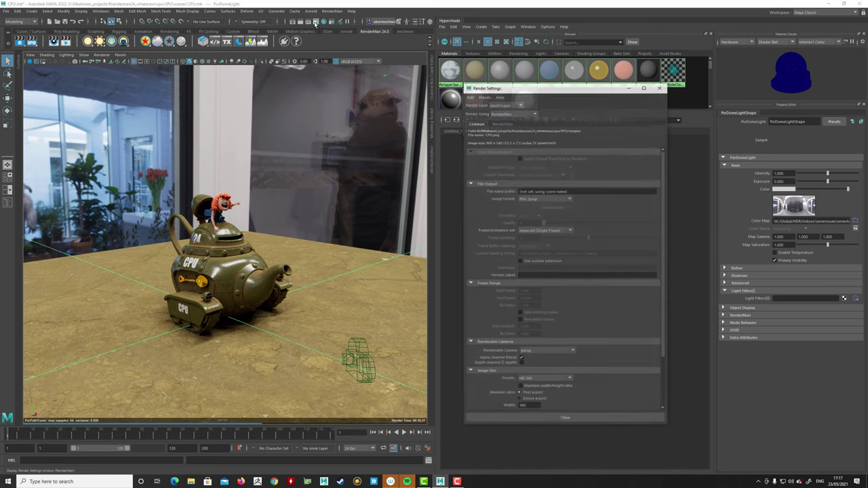
click(501, 123)
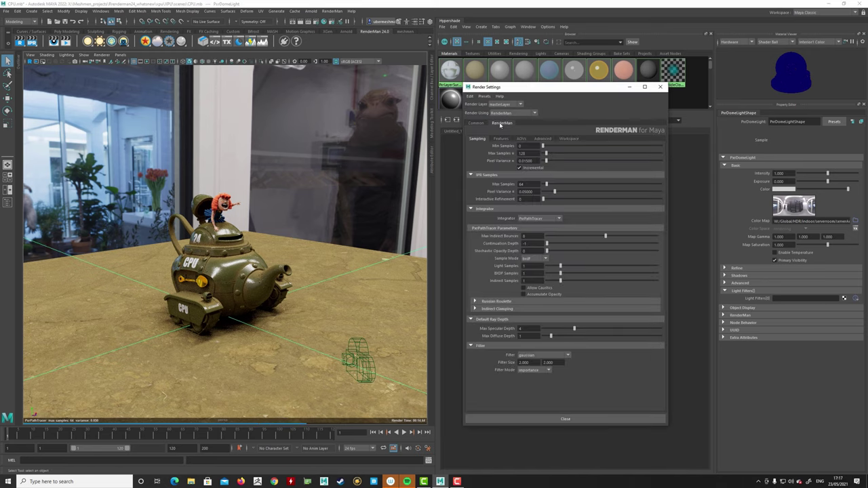
click(501, 139)
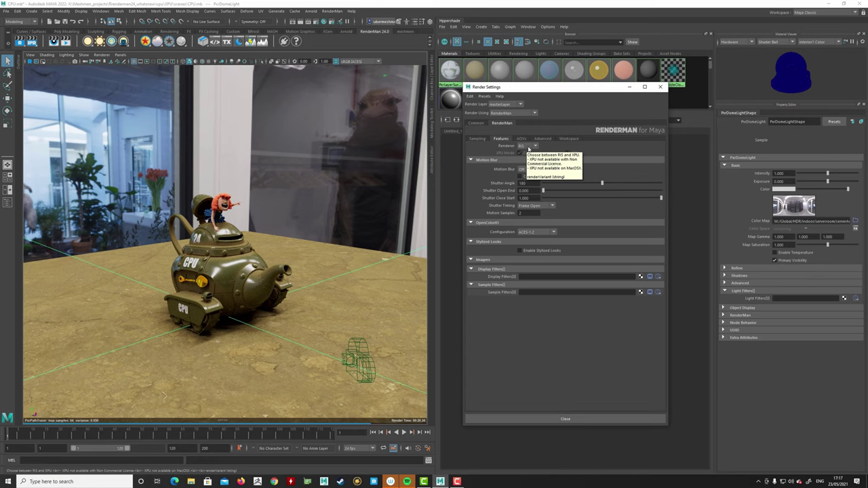
click(529, 147)
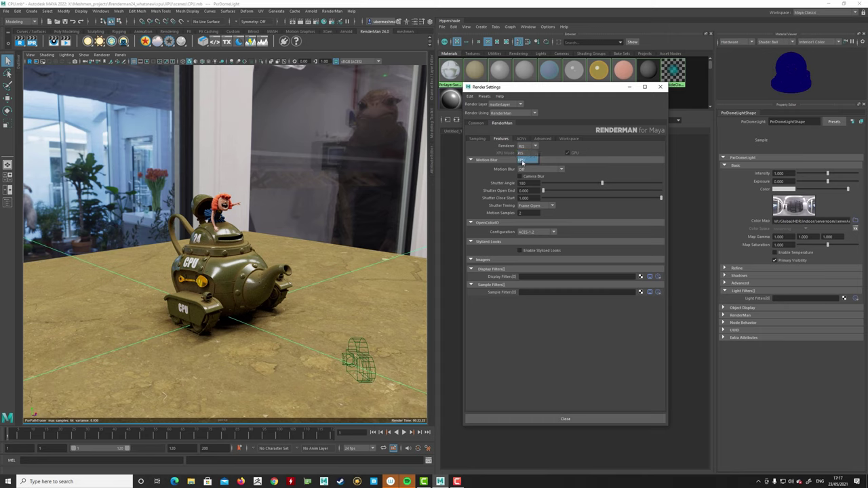
click(522, 159)
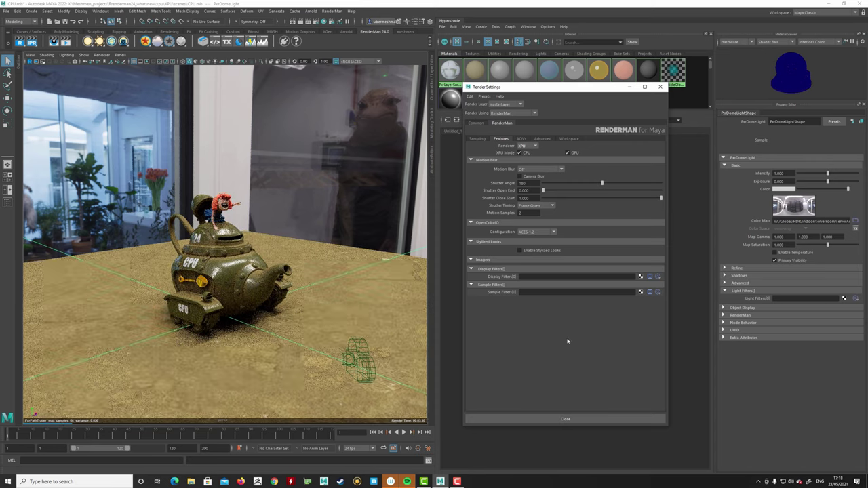
click(564, 418)
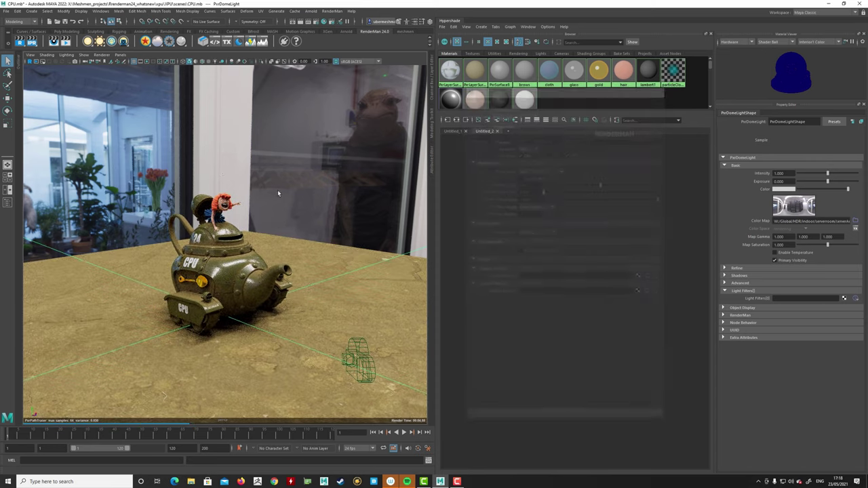
Restart the viewport render by switching the perspective view to Viewport 2.0 and back to RenderMan.
click(102, 55)
click(109, 68)
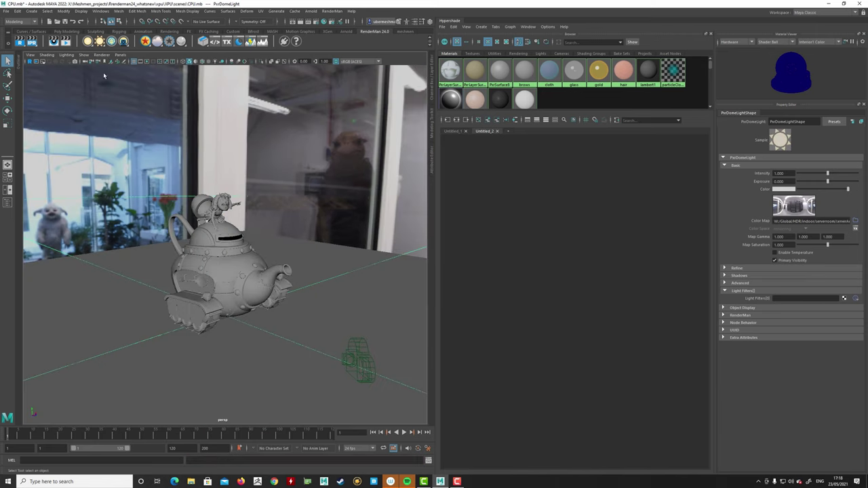
click(101, 54)
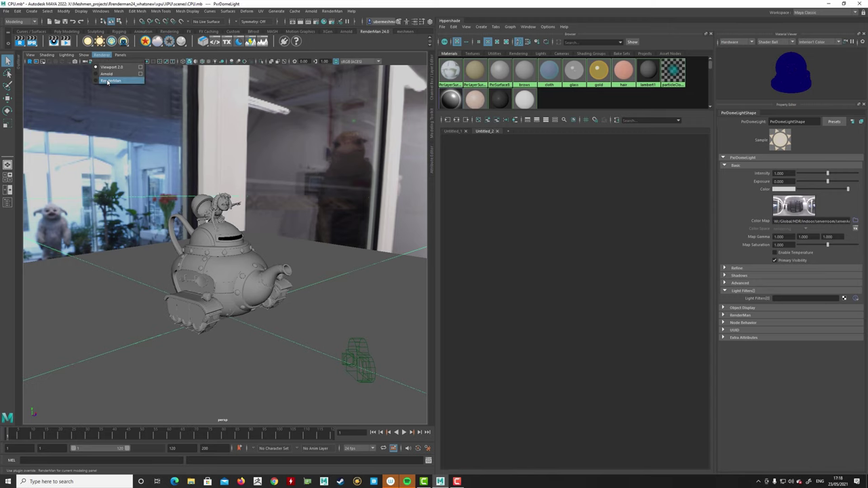
click(107, 82)
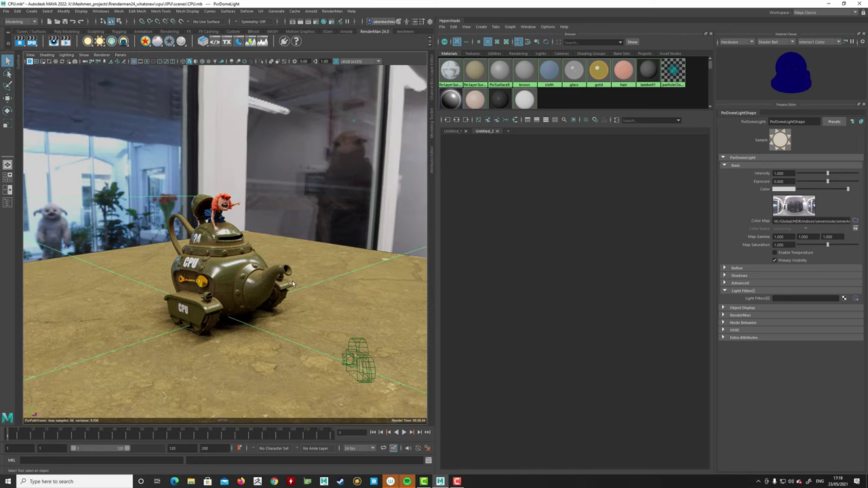
Examine the teapot tank in the interactive RenderMan viewport render from different angles and up close.
alt+drag(288, 290, 152, 159)
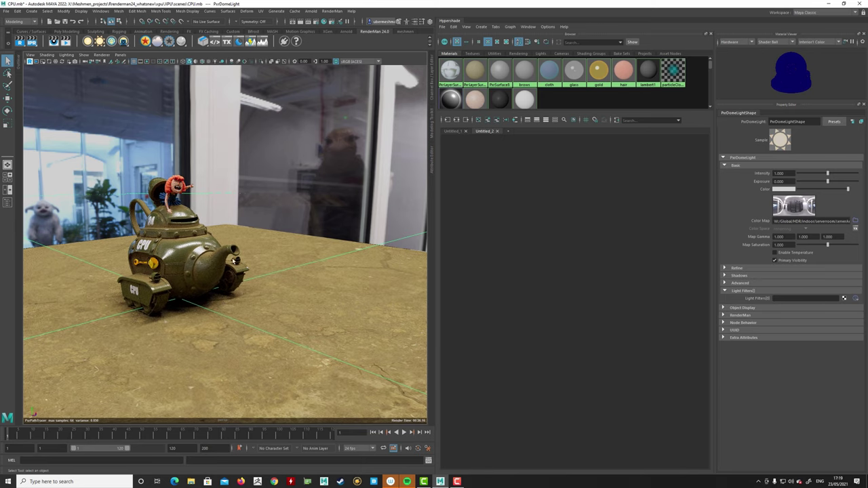
alt+drag(227, 305, 281, 278)
scroll(264, 303, up, 10)
alt+middle_drag(281, 278, 239, 274)
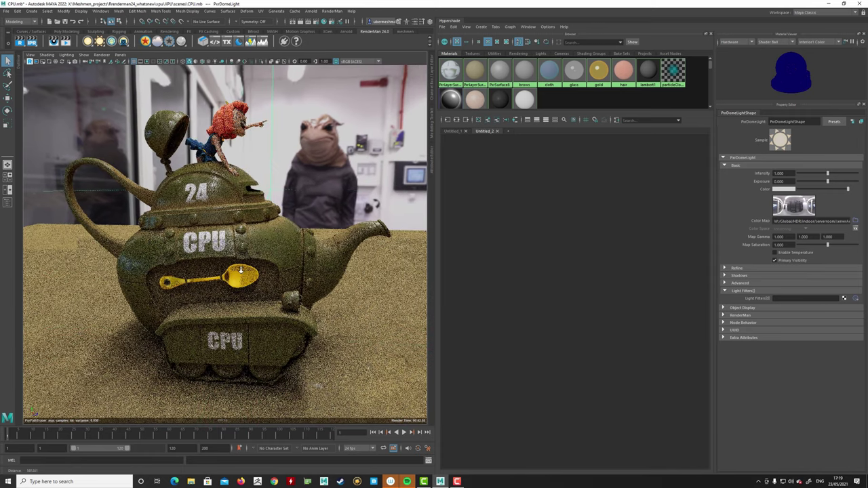
scroll(239, 275, down, 3)
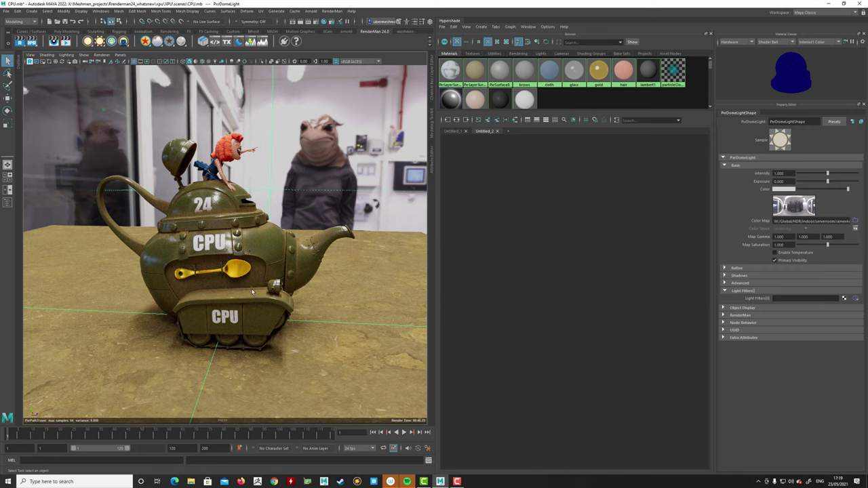
mouse_move(259, 290)
alt+mouse_down()
mouse_move(238, 283)
mouse_move(262, 277)
alt+mouse_up()
alt+middle_drag(262, 277, 259, 278)
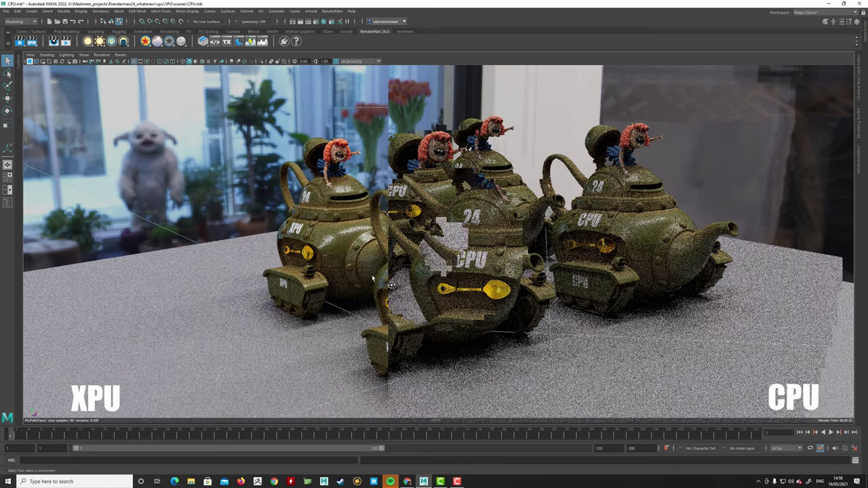
Examine the group of teapot tanks from several angles, comparing how the XPU and CPU viewport renders refine.
alt+drag(370, 272, 333, 274)
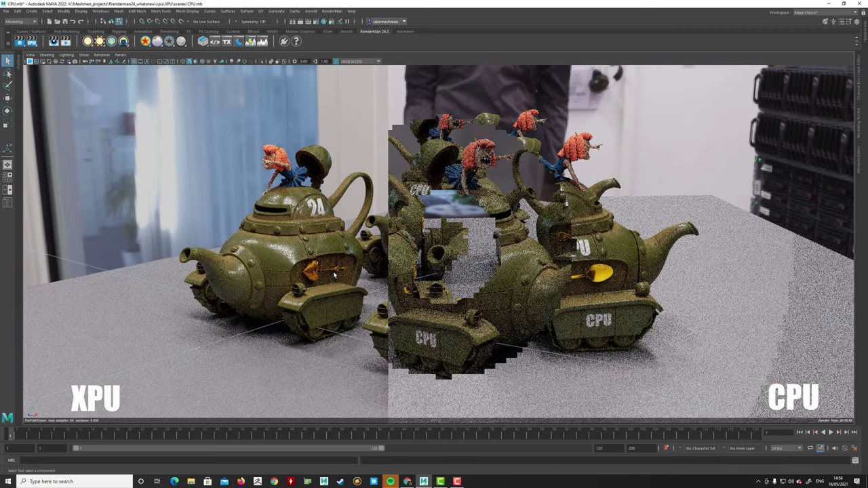
alt+drag(332, 278, 352, 276)
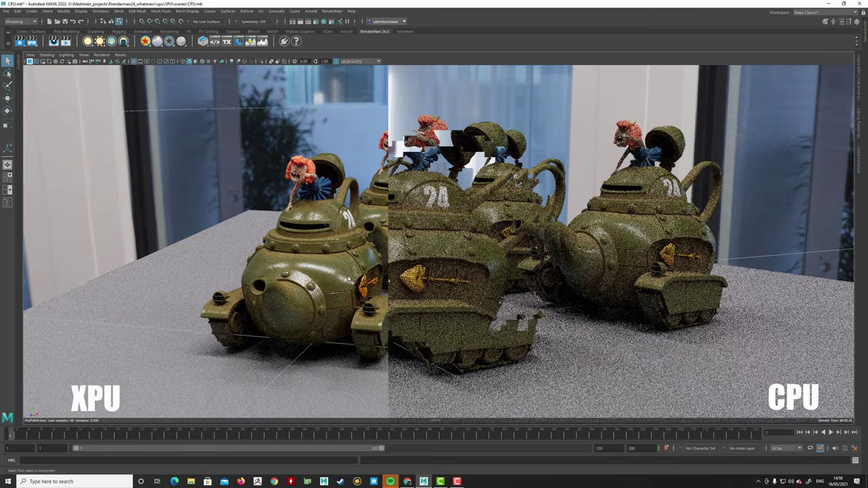
alt+drag(359, 278, 381, 279)
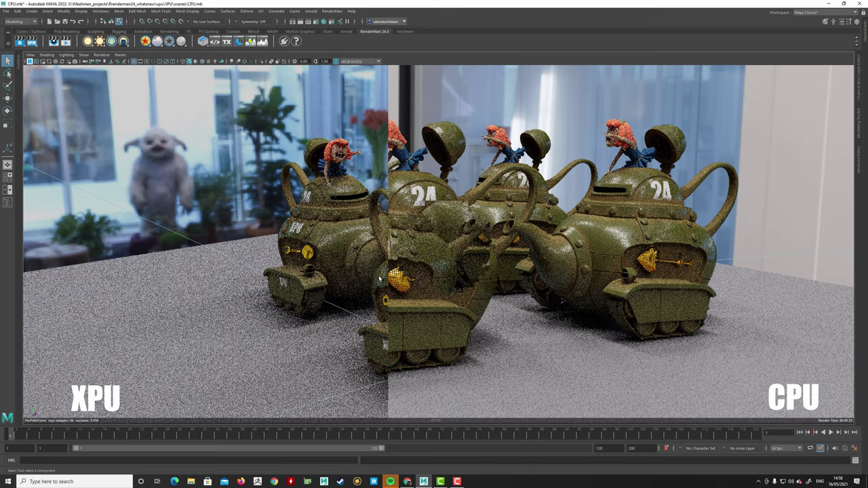
alt+middle_drag(353, 264, 258, 253)
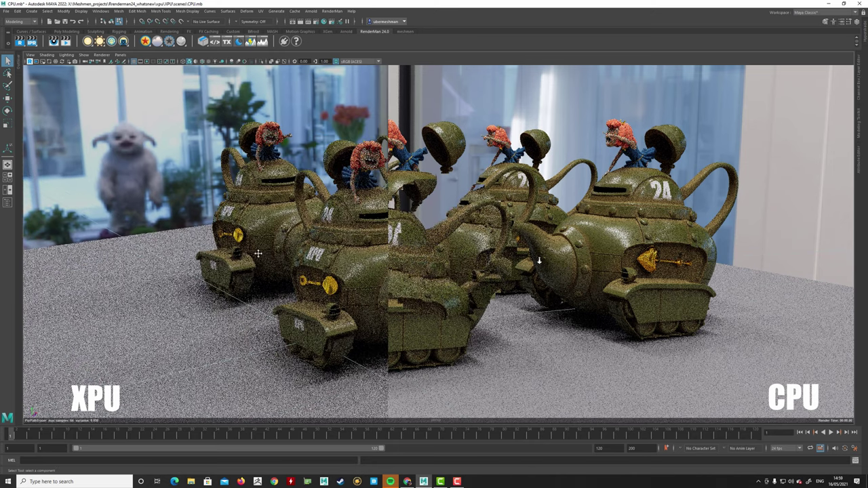
scroll(532, 262, up, 3)
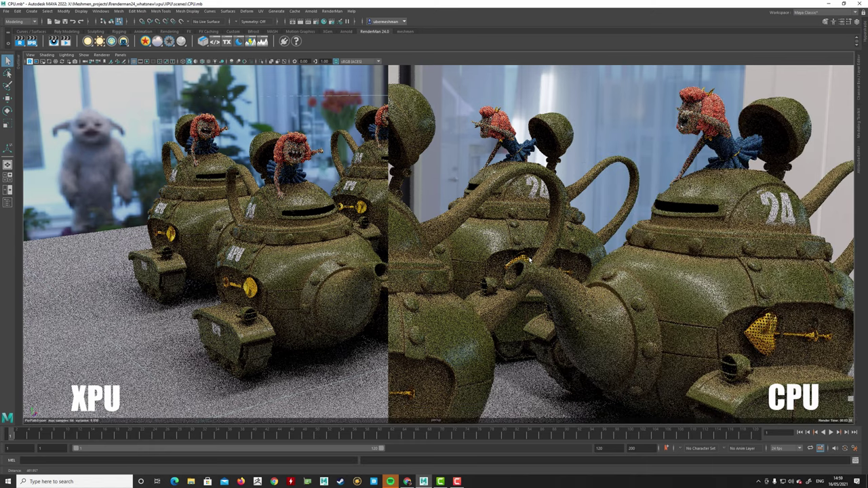
scroll(206, 244, up, 5)
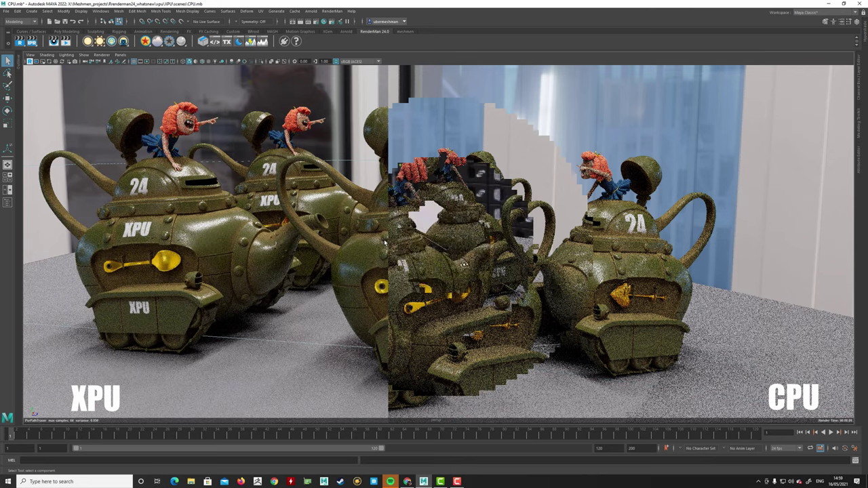
alt+drag(377, 241, 352, 246)
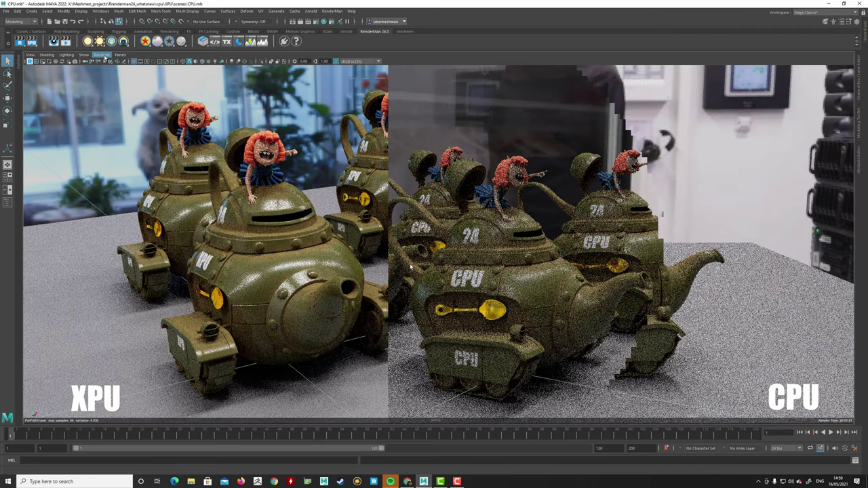
click(103, 55)
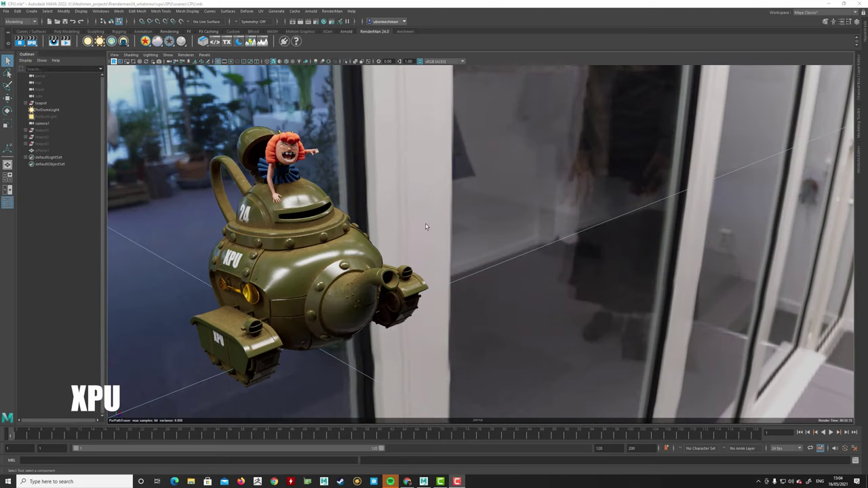
Examine the single teapot tank in the XPU viewport render from changing angles against the dome light background.
alt+drag(404, 223, 383, 226)
alt+middle_drag(384, 226, 398, 207)
alt+drag(398, 207, 407, 230)
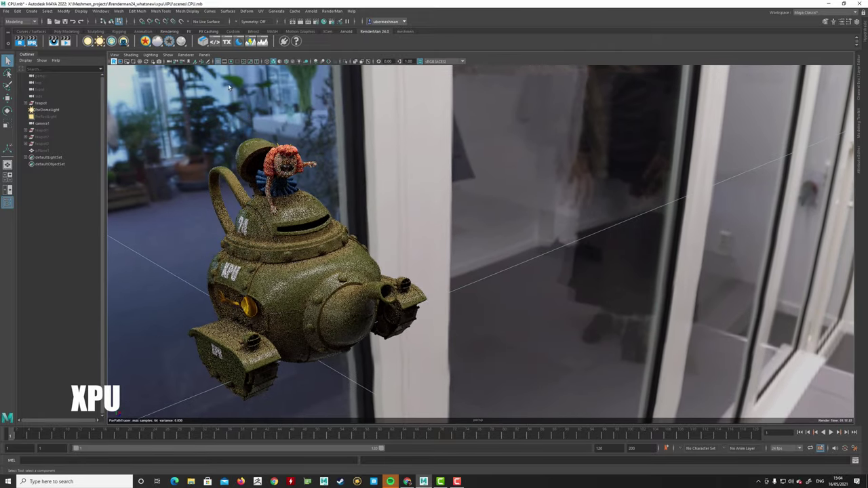
alt+drag(530, 279, 455, 265)
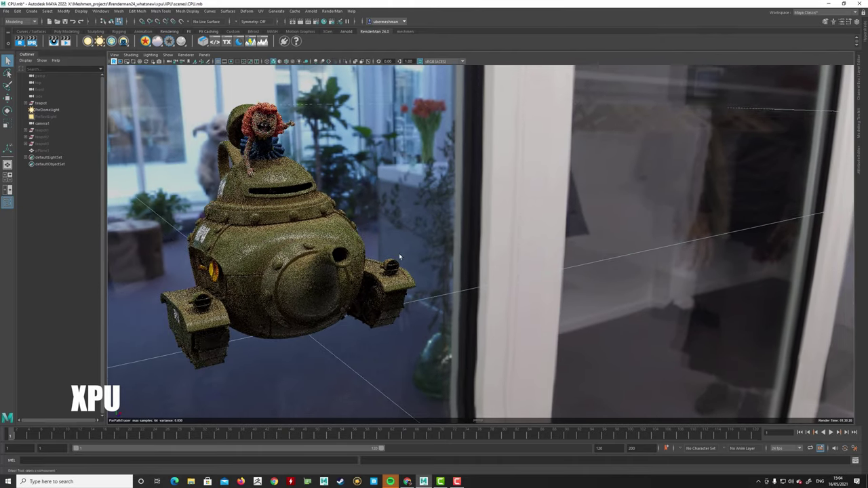
alt+drag(400, 256, 428, 245)
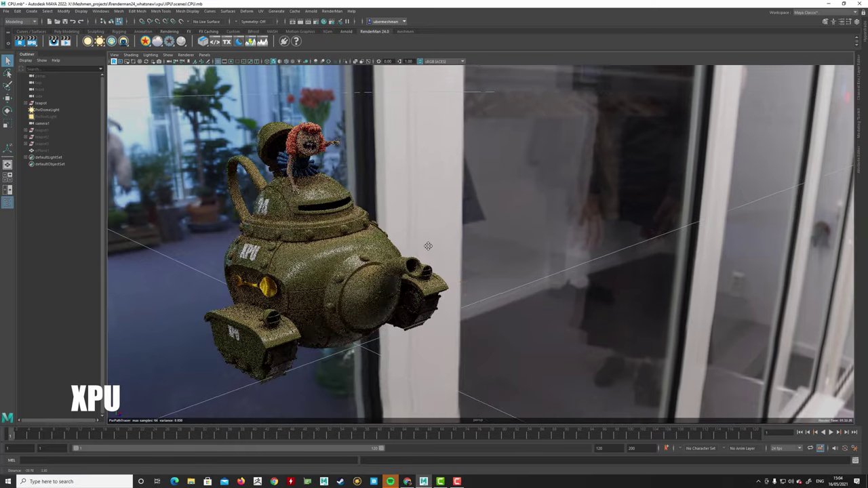
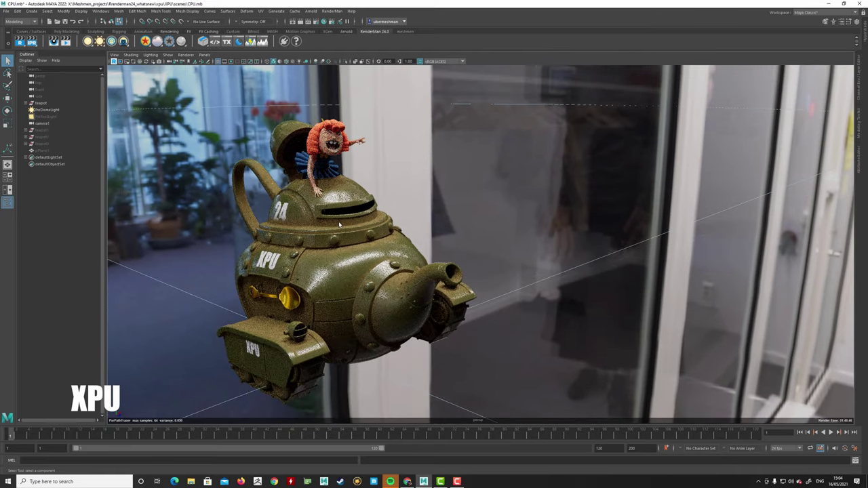
alt+drag(211, 213, 217, 216)
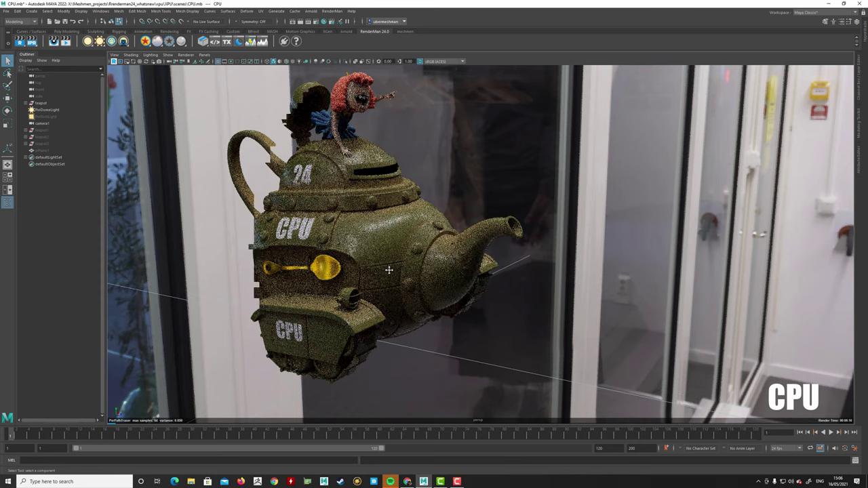
Examine the single teapot tank in the CPU viewport render from the side and from behind.
alt+right_drag(389, 270, 450, 242)
alt+drag(449, 242, 584, 275)
alt+middle_drag(584, 275, 401, 307)
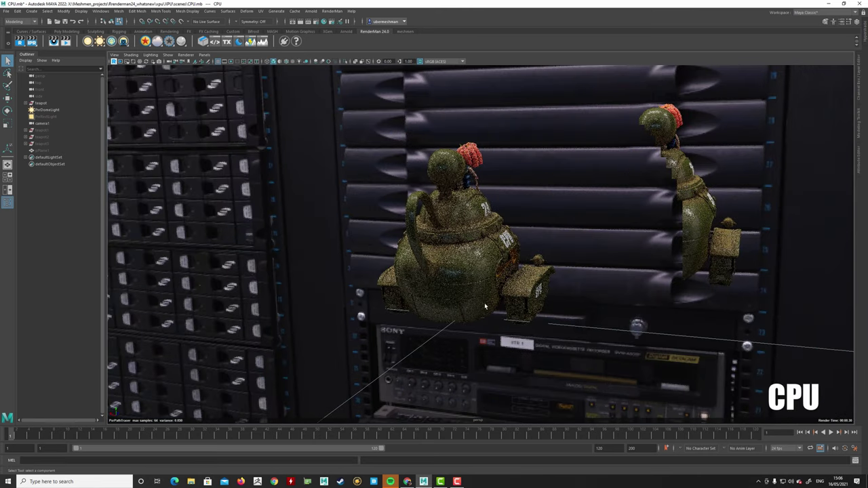
alt+drag(484, 307, 438, 306)
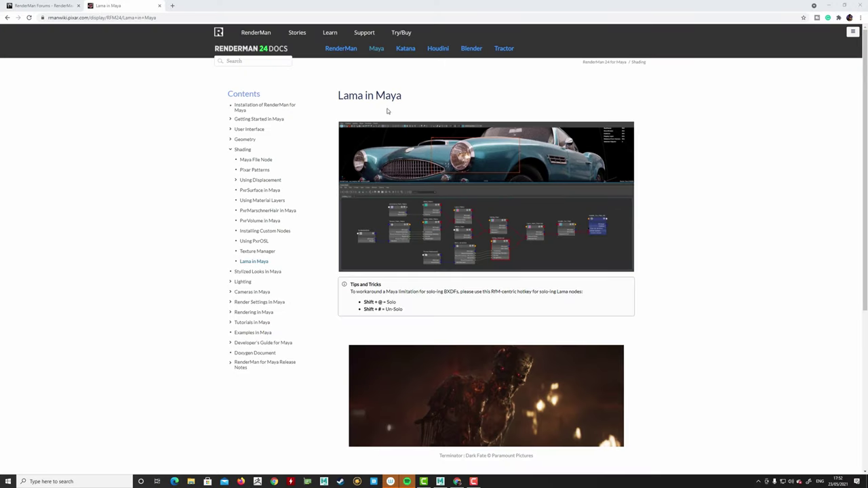
Switch to the web browser, review the Lama in Maya documentation page, and open its Lama Layering topic.
click(254, 261)
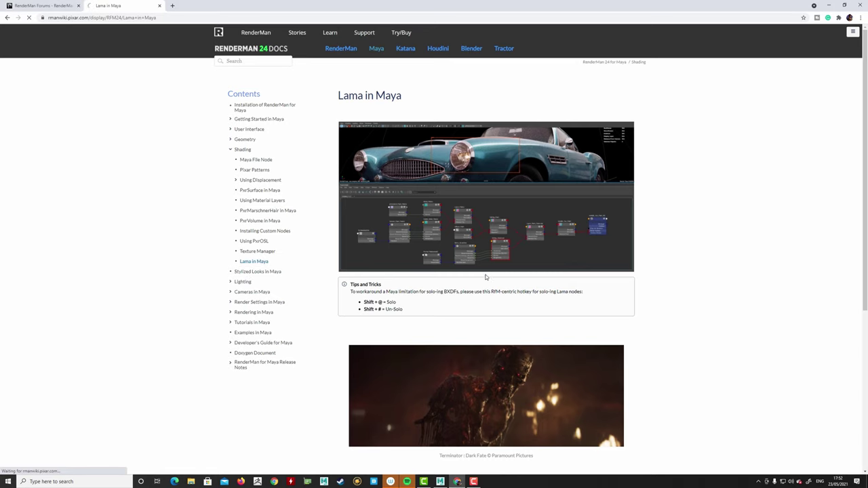
scroll(482, 281, down, 3)
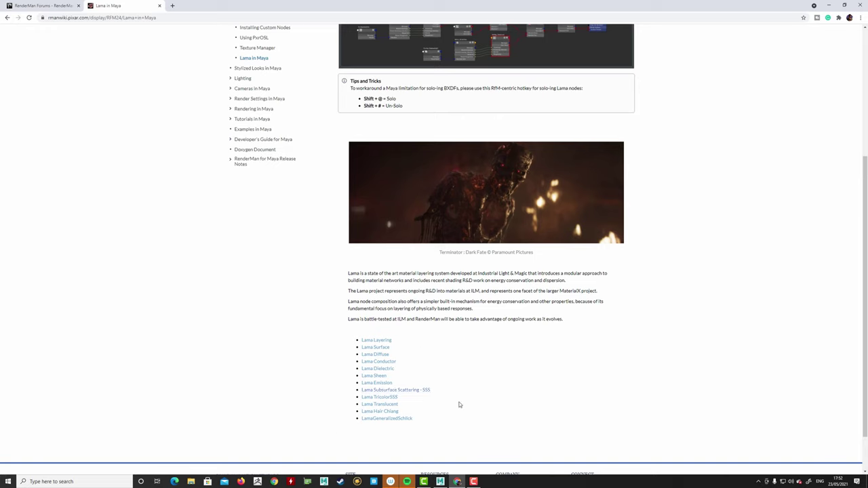
click(376, 341)
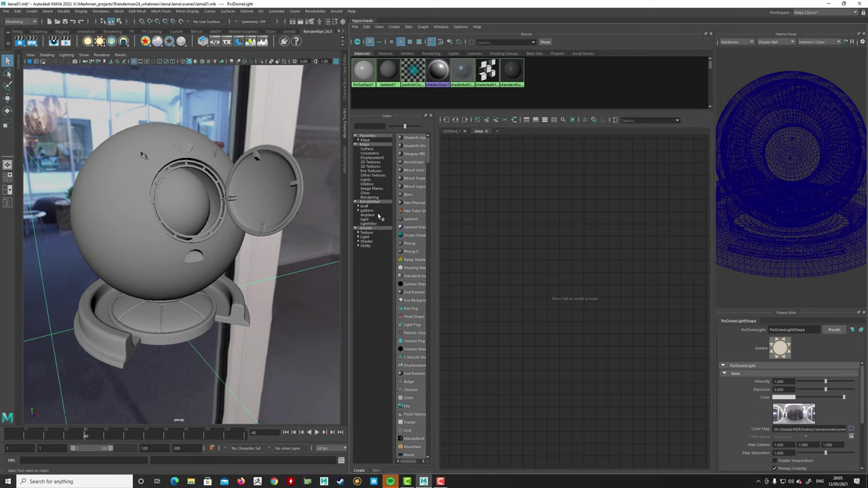
Browse the RenderMan bxdf category to its Lama nodes and create a LamaSurface material in the graph.
click(359, 206)
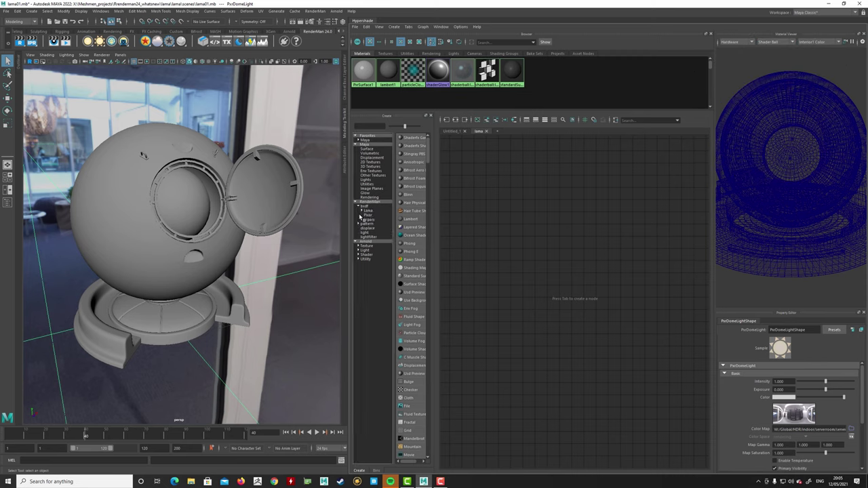
click(363, 211)
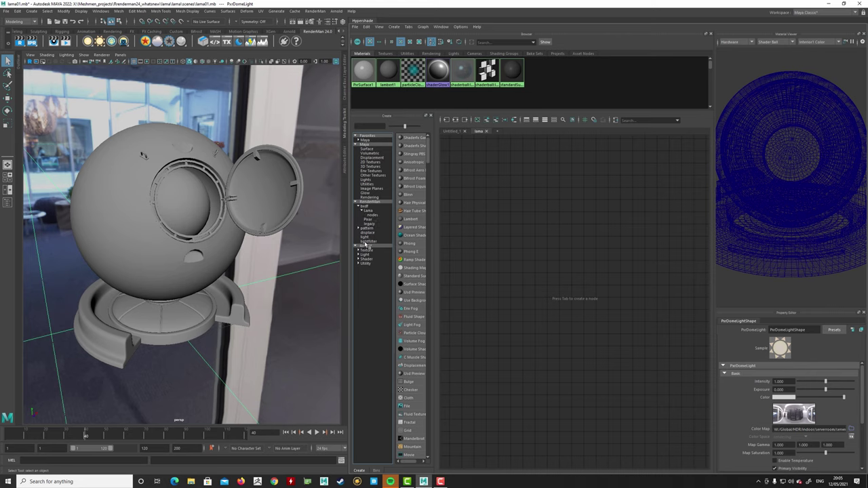
click(372, 215)
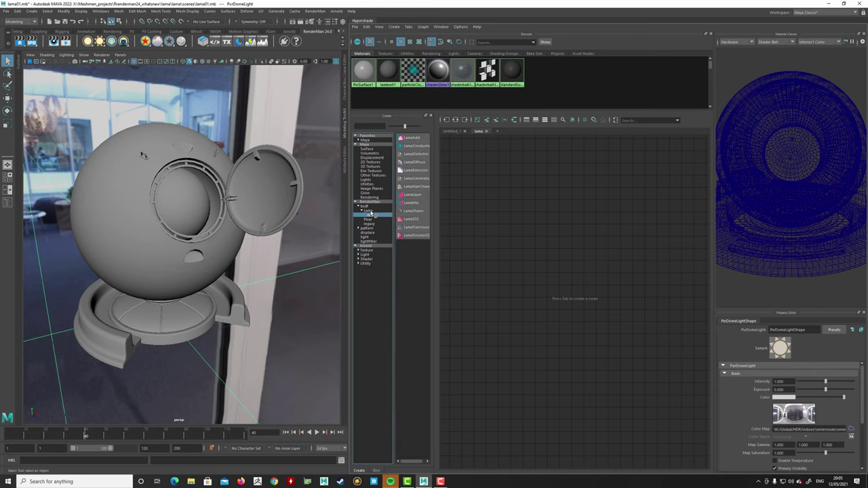
drag(433, 222, 445, 222)
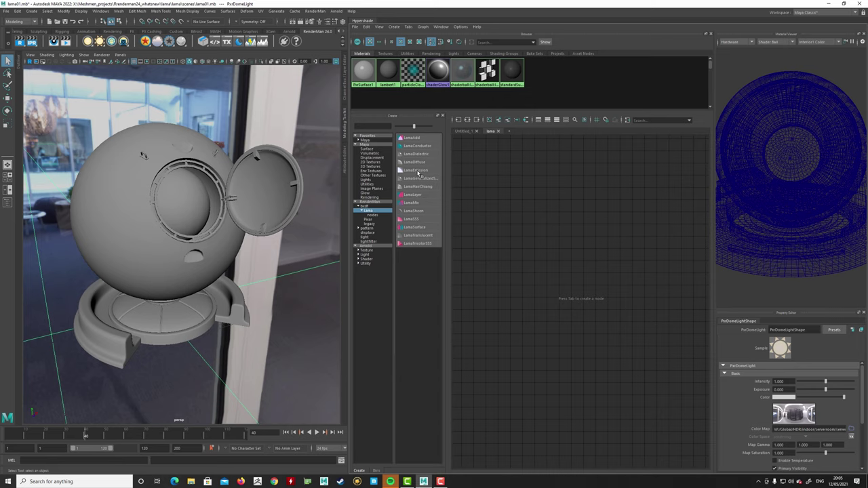
click(421, 228)
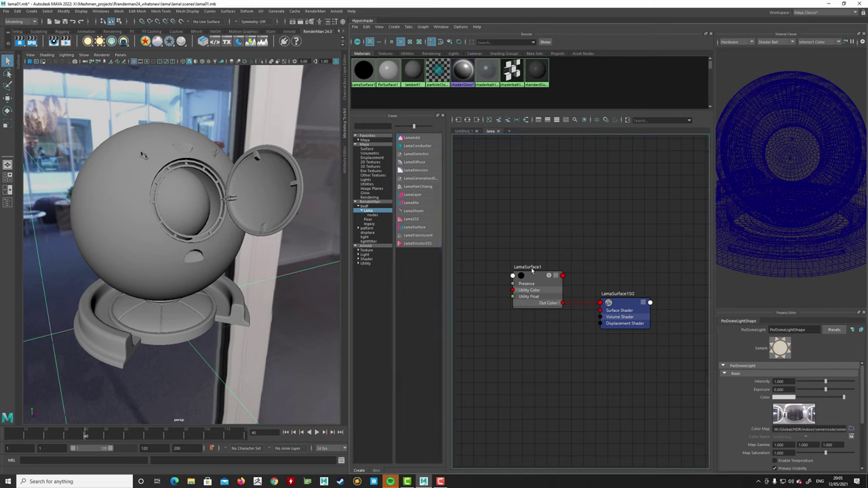
Assign the LamaSurface1 material to the whole shader ball and make room beside its node in the graph.
click(237, 337)
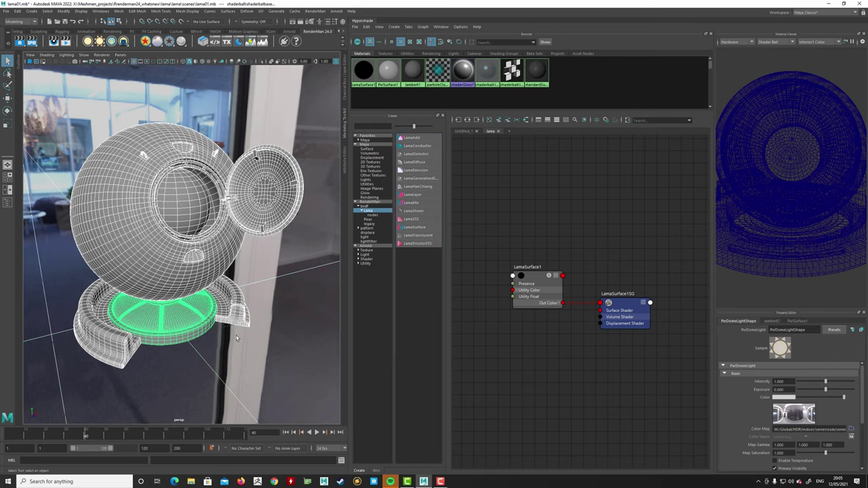
right_drag(518, 278, 539, 259)
click(535, 278)
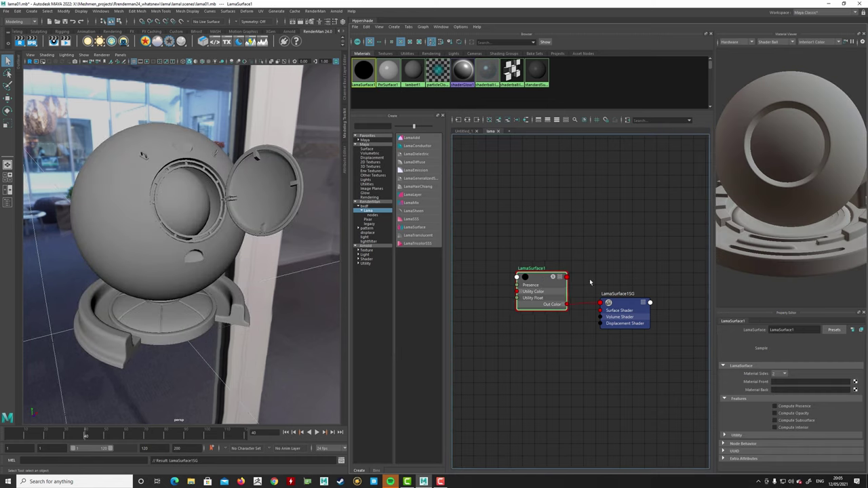
alt+middle_drag(576, 236, 612, 237)
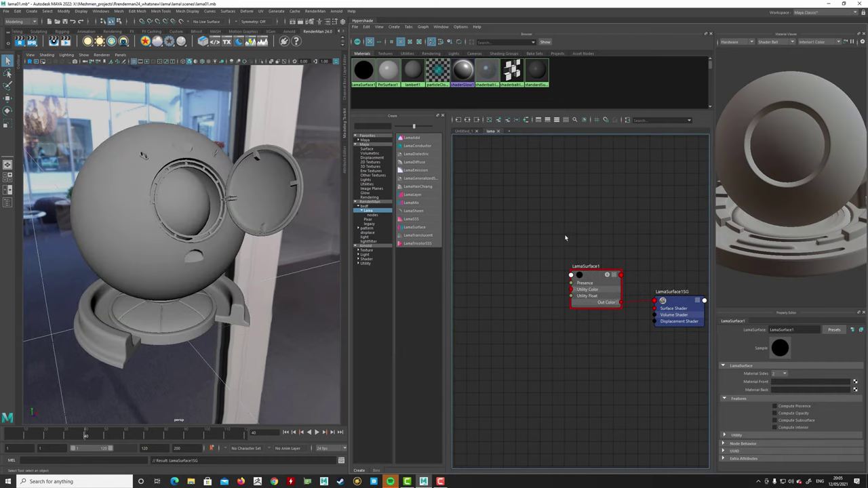
alt+middle_drag(541, 224, 552, 223)
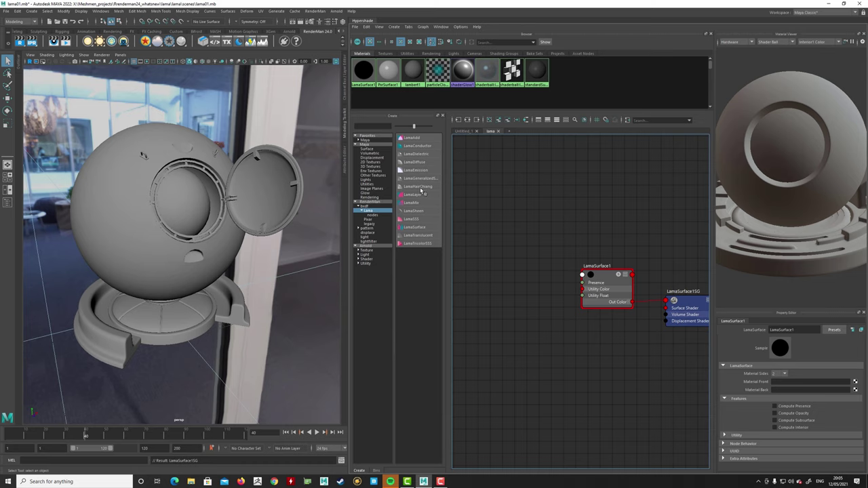
Review the RenderMan sampling and feature settings in Render Settings, and close the window.
click(101, 54)
click(102, 56)
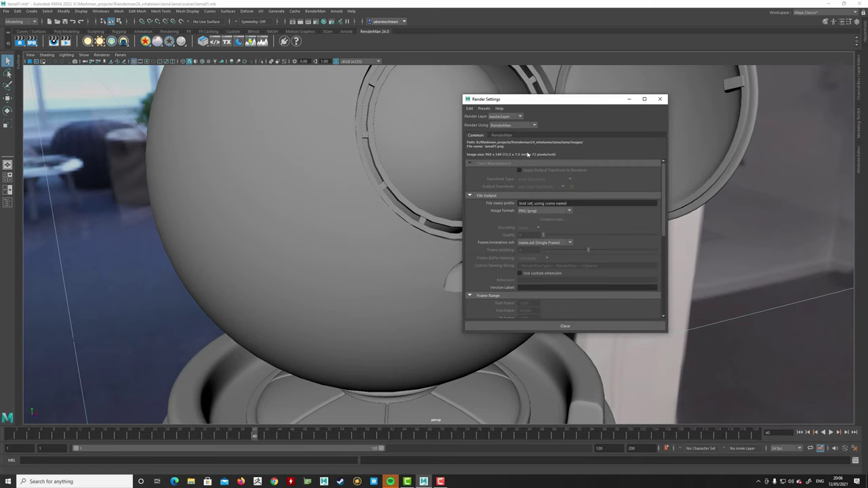
click(501, 135)
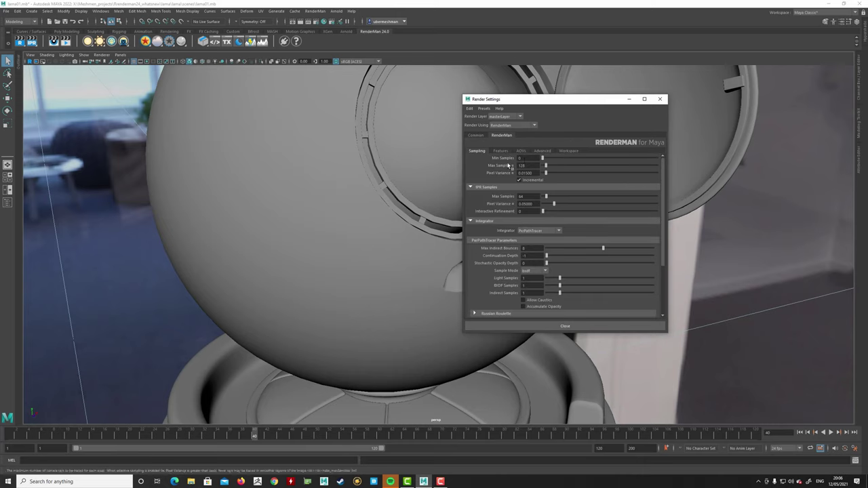
click(500, 150)
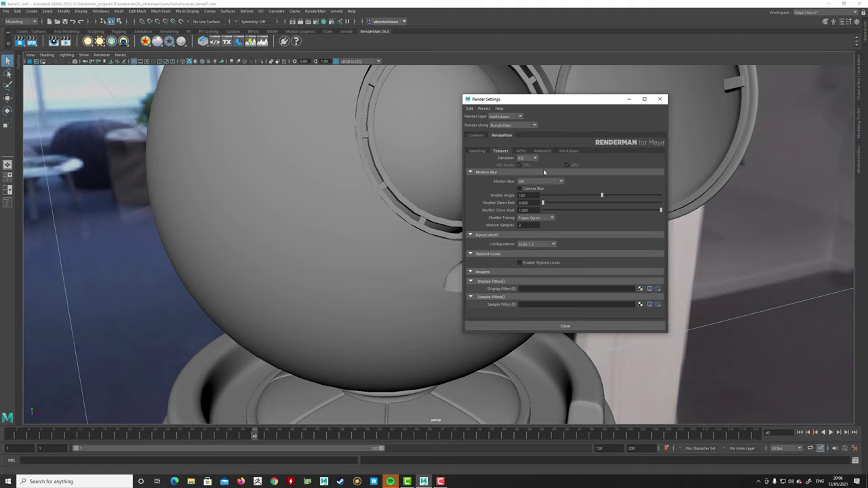
click(659, 99)
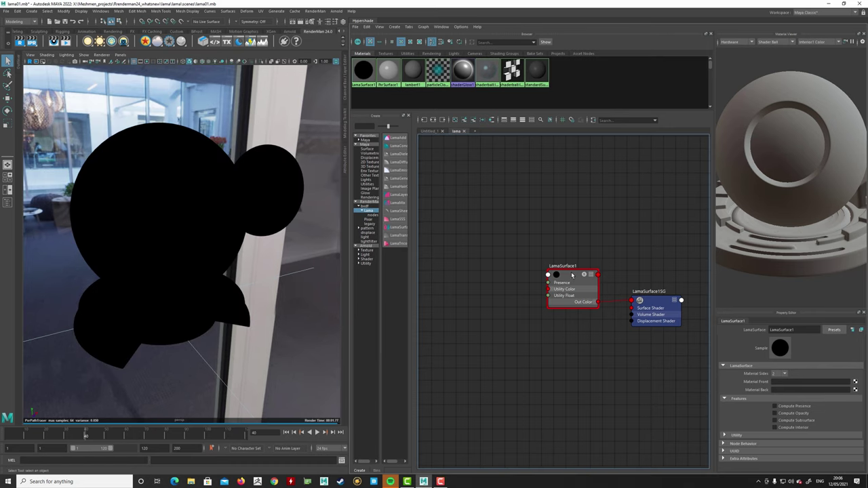
Create a LamaDiffuse node and place it upstream of LamaSurface1 in the graph.
drag(571, 270, 570, 272)
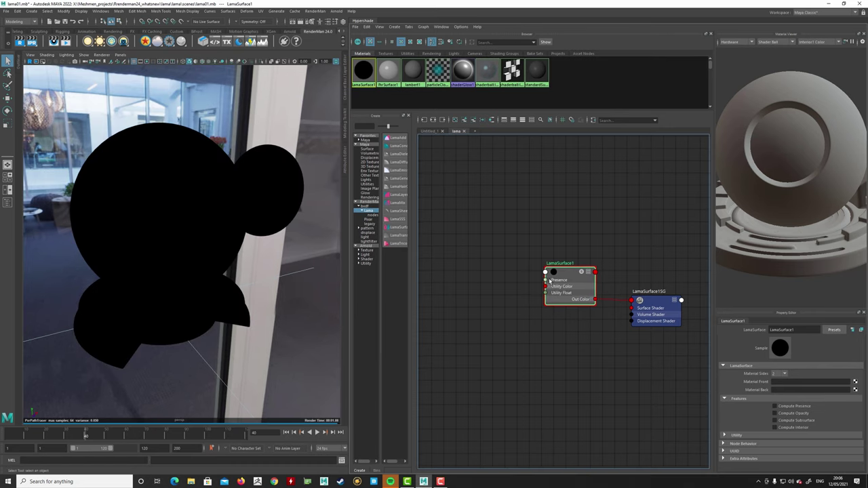
alt+middle_drag(464, 240, 468, 242)
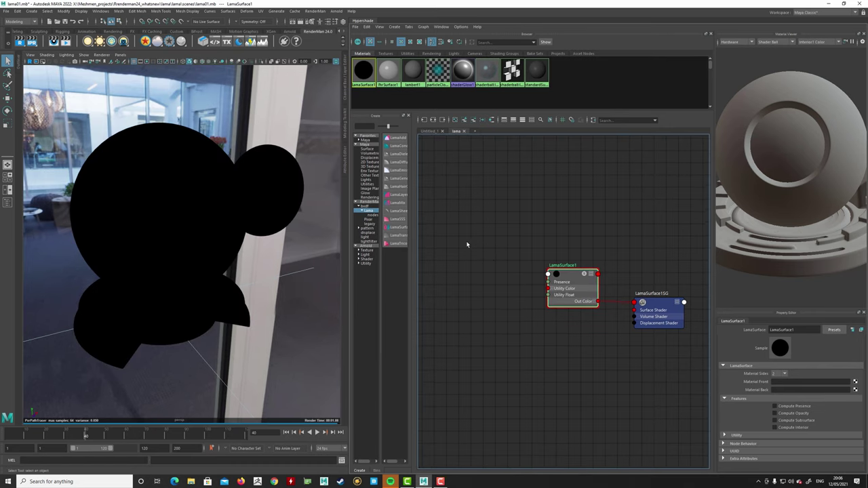
click(516, 218)
key(Tab)
text(lama)
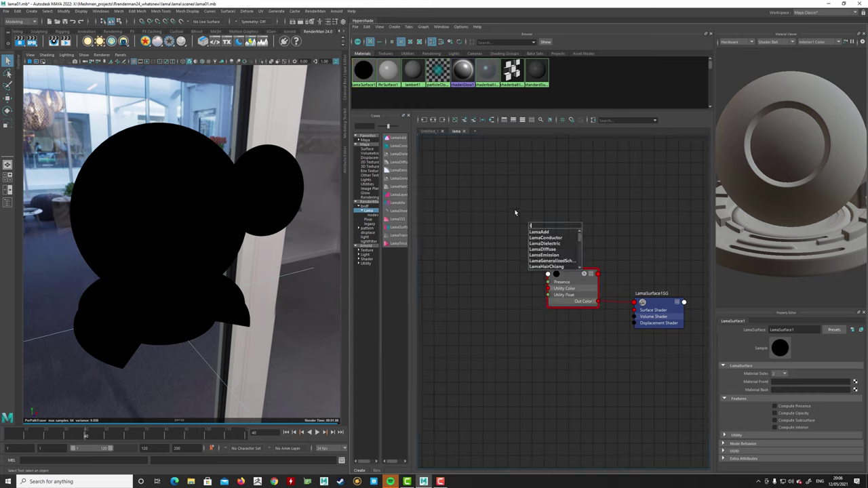
key(Down)
key(Down)
key(Down)
key(Down)
key(Return)
click(459, 236)
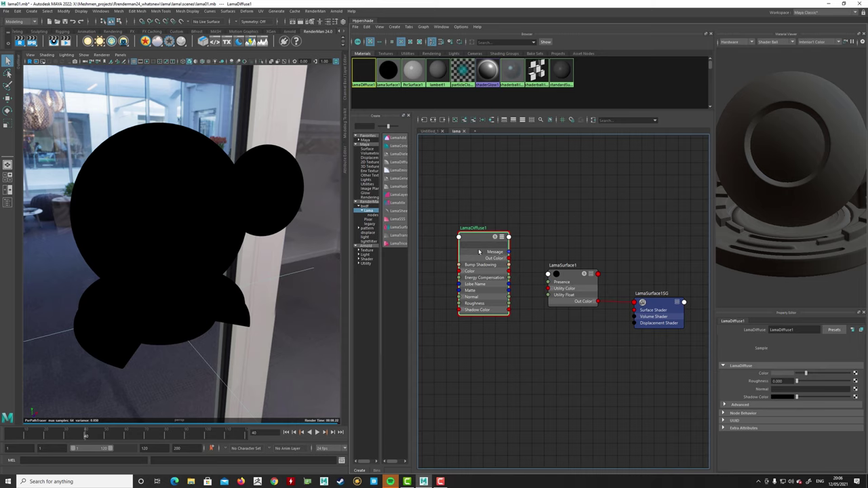
drag(486, 241, 466, 255)
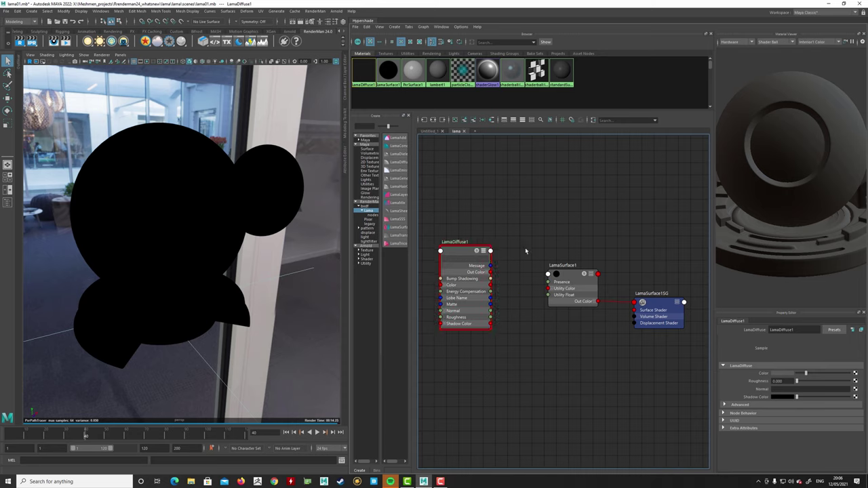
Show all attributes of the LamaSurface1 node and connect LamaDiffuse1's Out Color to its Material Front.
click(564, 278)
key(3)
drag(571, 276, 566, 238)
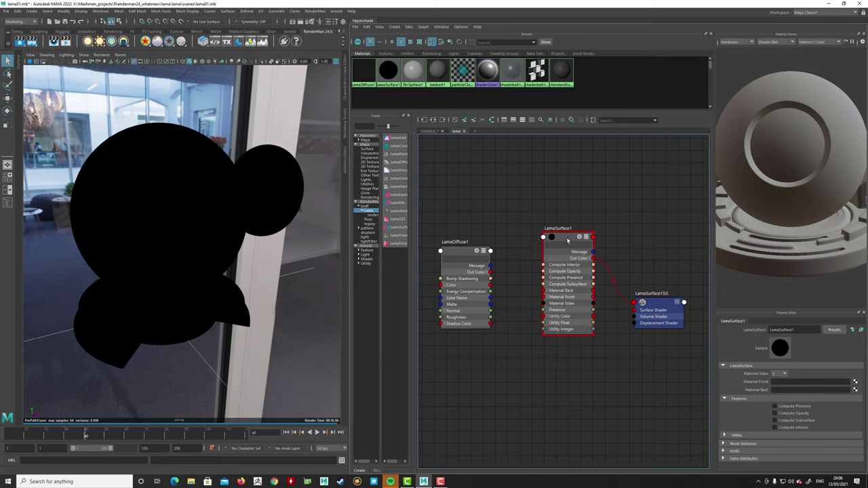
drag(567, 240, 565, 243)
mouse_move(490, 271)
mouse_down()
mouse_move(536, 315)
mouse_move(541, 299)
mouse_up()
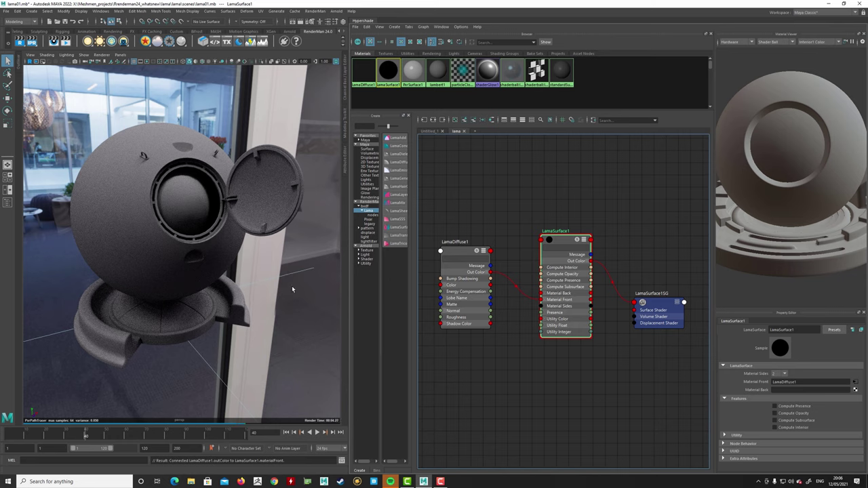
mouse_move(287, 298)
alt+mouse_down()
mouse_move(269, 296)
mouse_move(292, 295)
alt+mouse_up()
Give LamaDiffuse1 a muted mauve-grey color and set its roughness to about 0.163.
click(475, 257)
drag(475, 257, 471, 260)
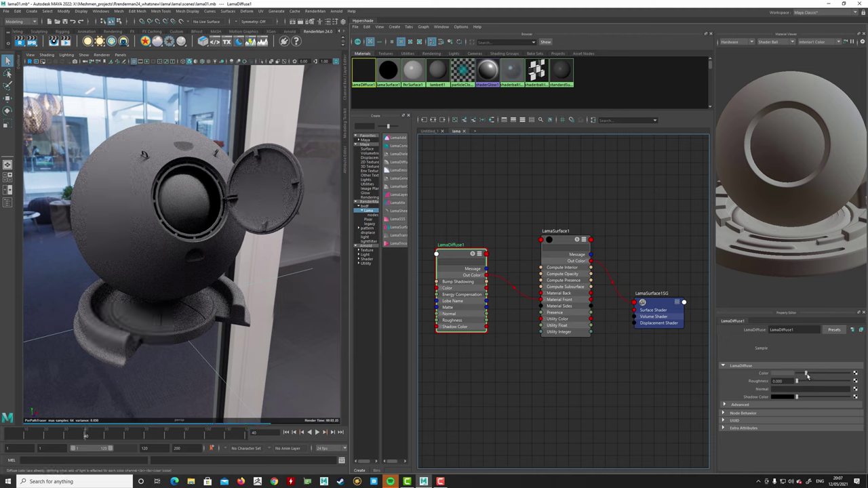
drag(806, 373, 810, 373)
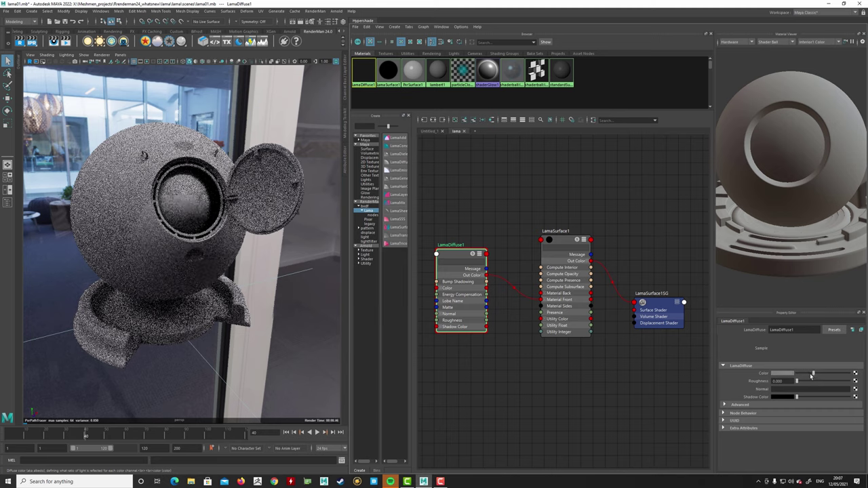
click(772, 374)
drag(788, 413, 746, 412)
drag(803, 381, 842, 381)
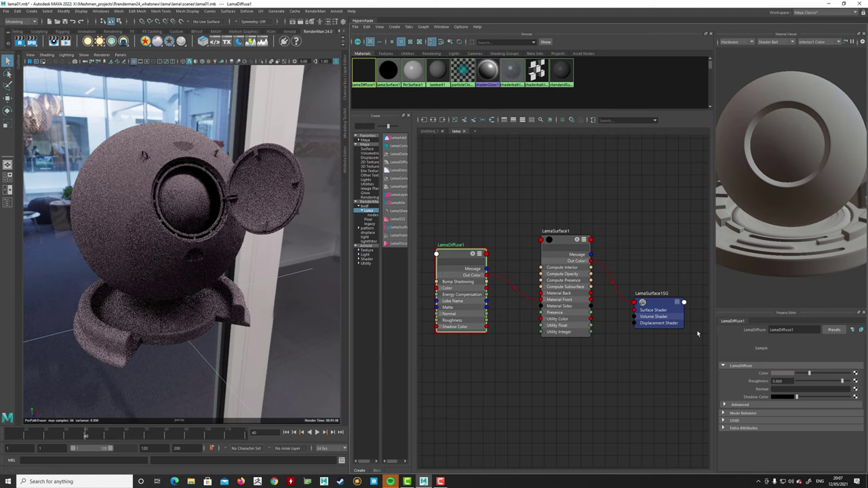
mouse_move(820, 386)
mouse_down()
mouse_move(798, 383)
mouse_move(805, 381)
mouse_up()
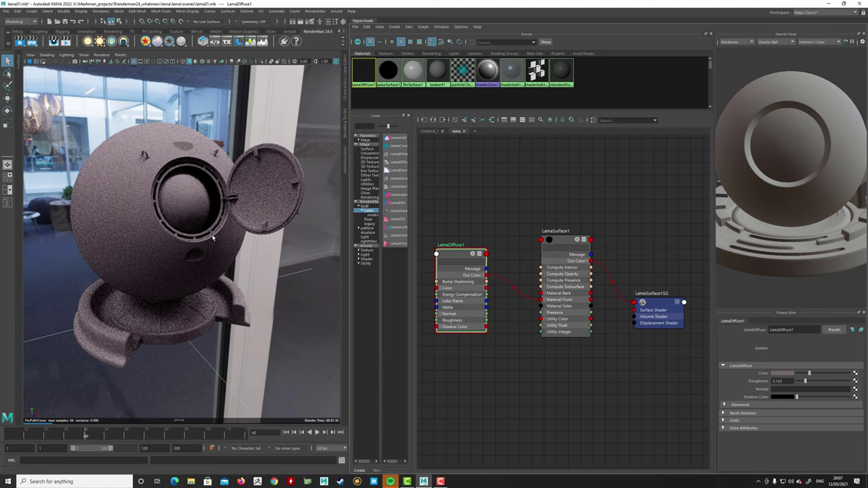
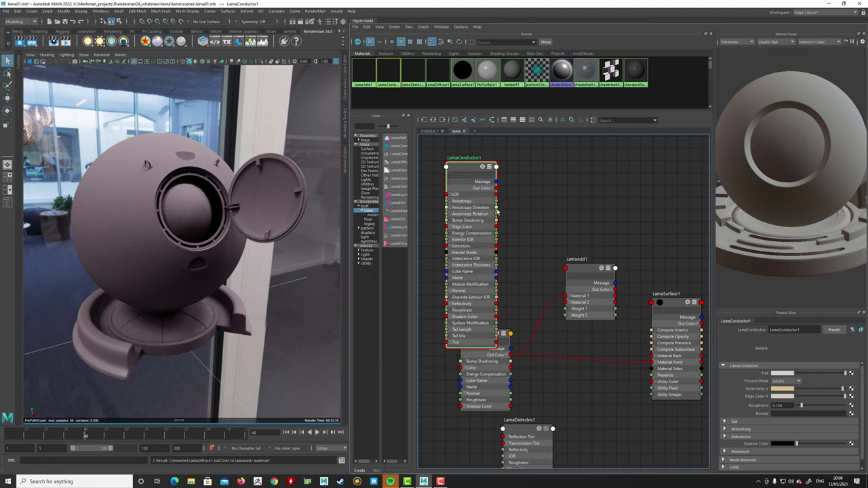
Connect LamaConductor1's Out Color to LamaAdd1's Material 2 and spread the LamaAdd, LamaDielectric and LamaDiffuse nodes apart.
drag(495, 188, 574, 303)
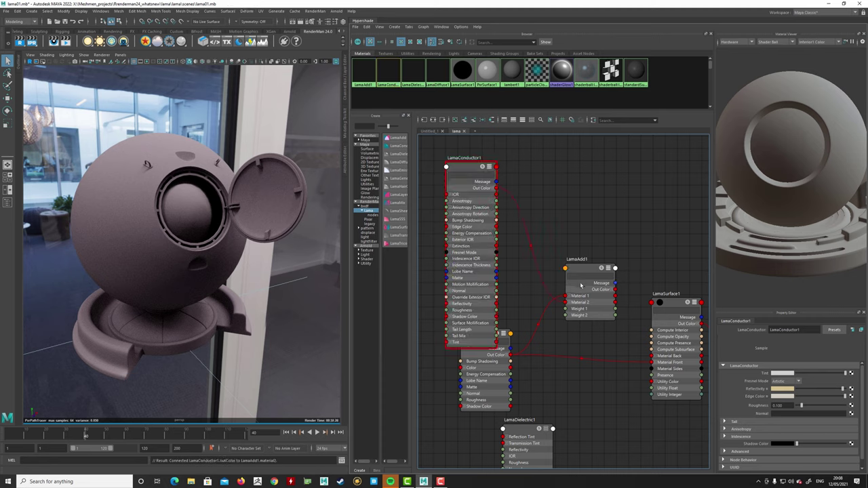
drag(587, 273, 626, 276)
click(566, 240)
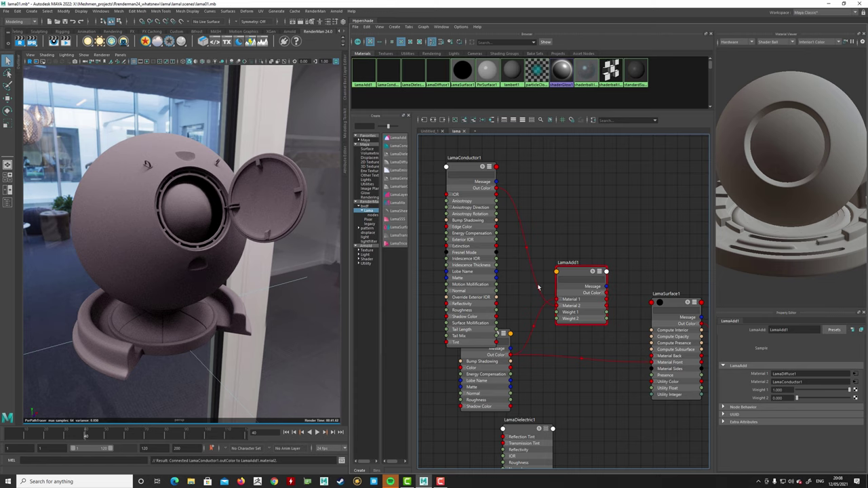
drag(521, 432, 515, 445)
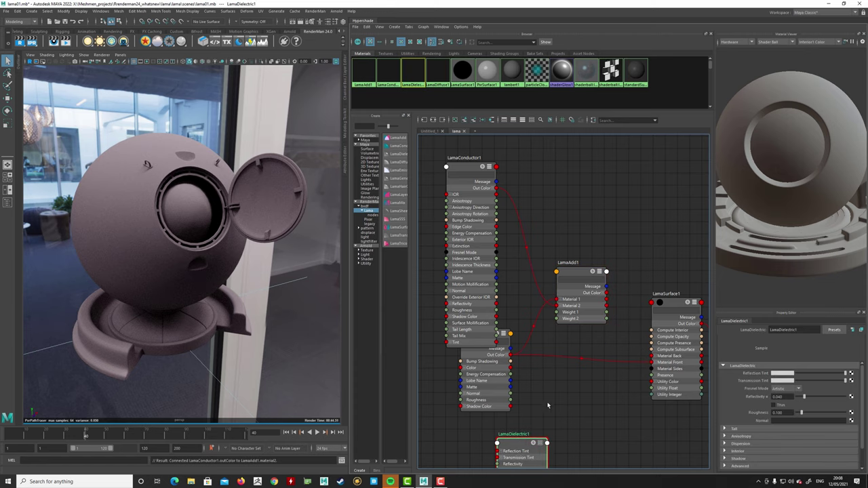
alt+middle_drag(547, 403, 565, 387)
drag(514, 383, 491, 417)
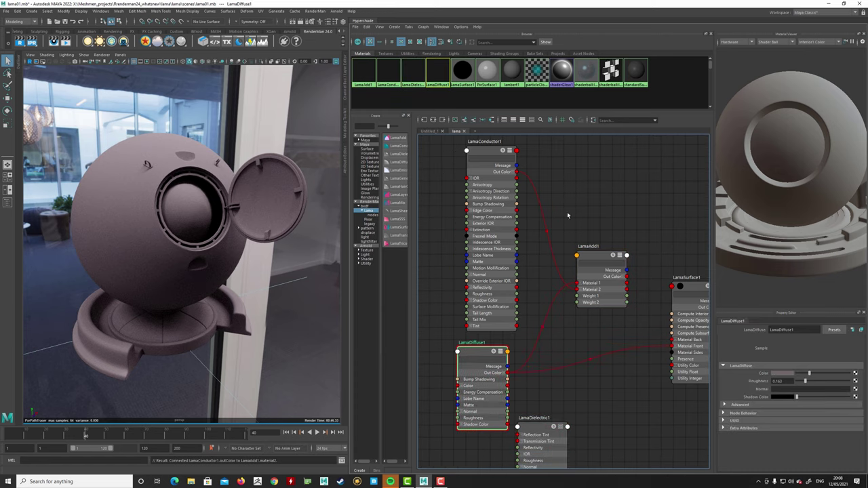
Connect LamaConductor1's Out Color directly to LamaSurface1's Material Front, replacing the diffuse input.
alt+middle_drag(656, 233, 604, 236)
click(437, 159)
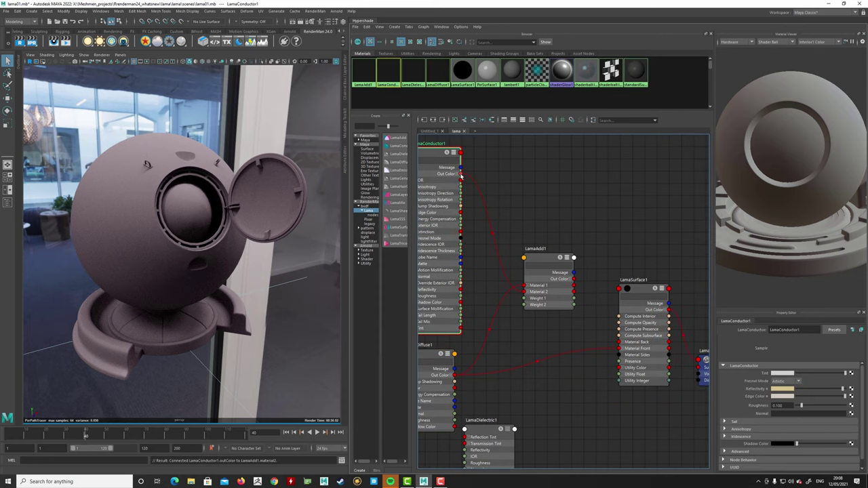
mouse_move(461, 174)
mouse_down()
mouse_move(641, 386)
mouse_move(634, 351)
mouse_move(618, 348)
mouse_up()
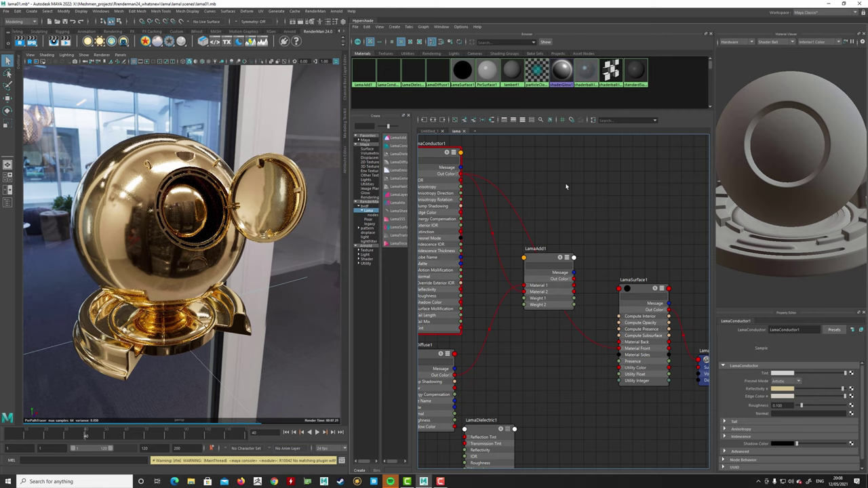
alt+middle_drag(566, 187, 592, 191)
Switch LamaConductor1's Fresnel Mode to Scientific and set its roughness to about 0.183.
click(451, 156)
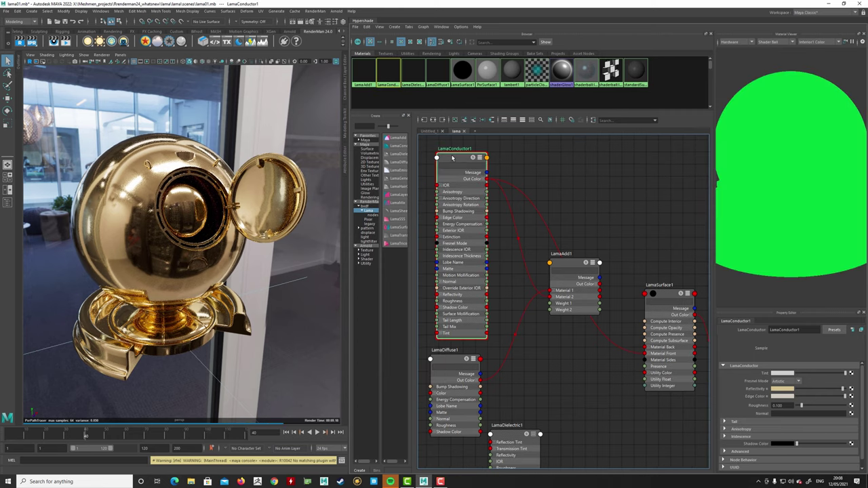
drag(451, 157, 449, 156)
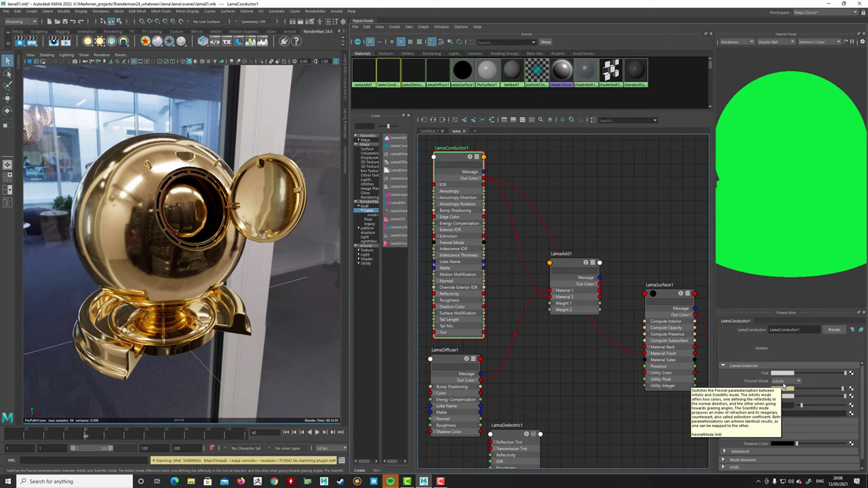
click(784, 381)
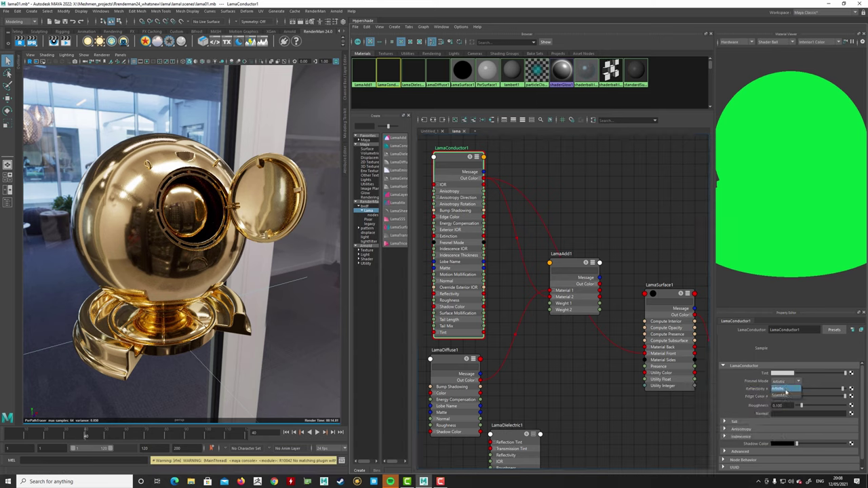
click(785, 392)
click(785, 383)
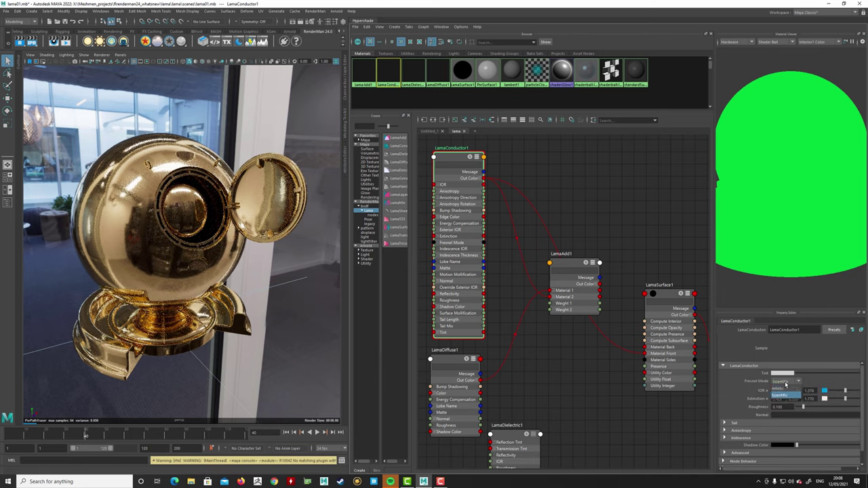
click(779, 387)
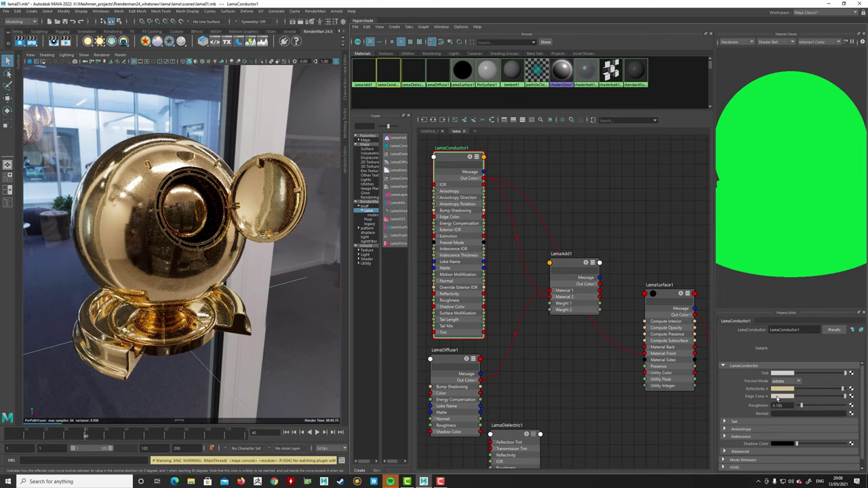
click(785, 382)
click(784, 394)
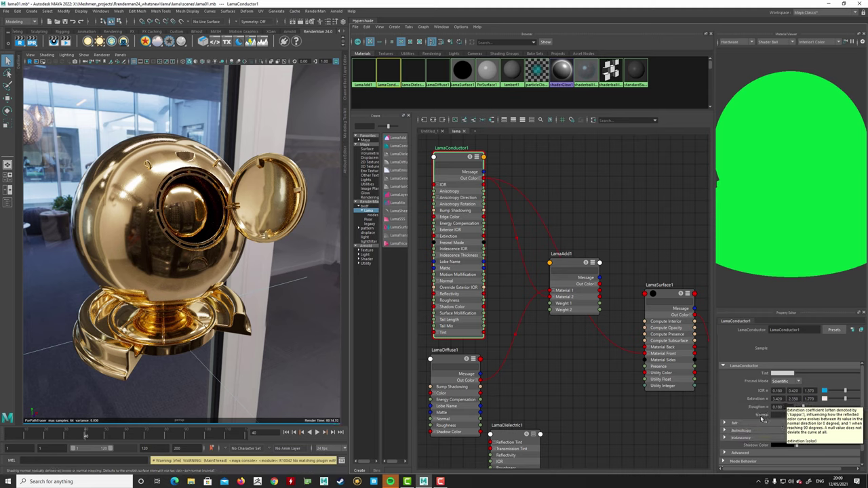
mouse_move(802, 407)
mouse_down()
mouse_move(823, 406)
mouse_move(808, 406)
mouse_up()
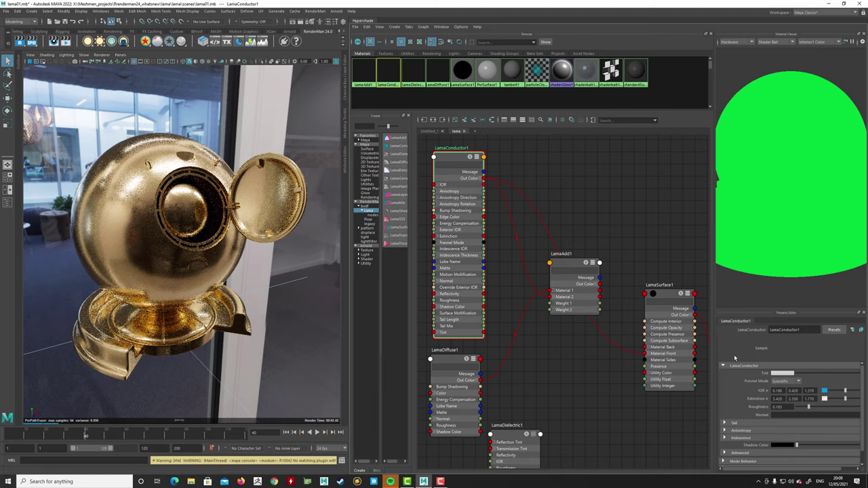
drag(712, 339, 705, 340)
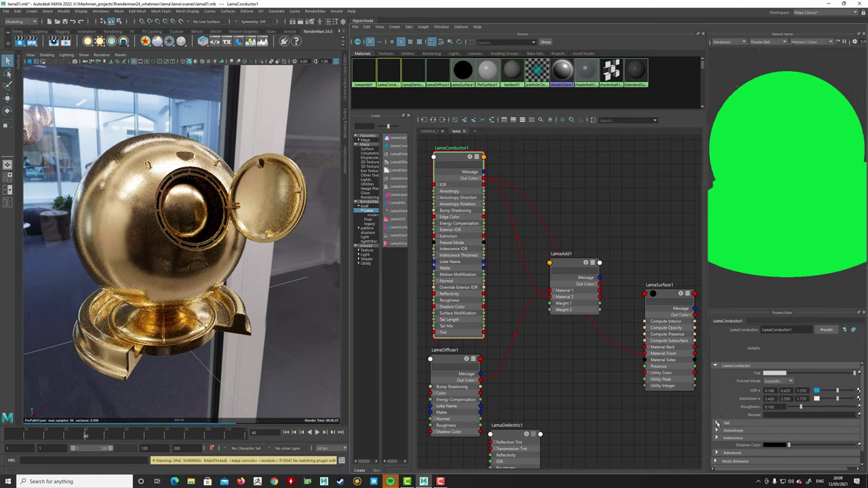
Set LamaConductor1's tail Mix to about 0.038 and tail Length to about 0.388, viewing the shader ball close up.
click(717, 423)
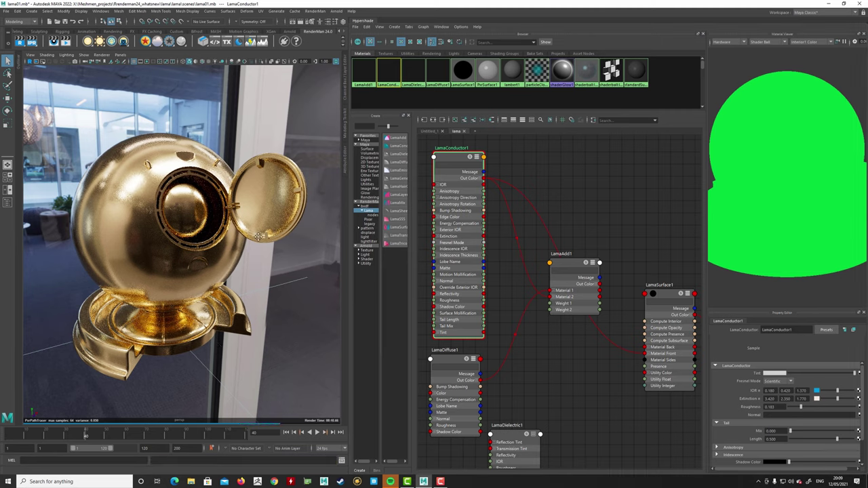
alt+drag(230, 231, 271, 226)
alt+right_drag(271, 225, 281, 228)
alt+middle_drag(273, 221, 238, 255)
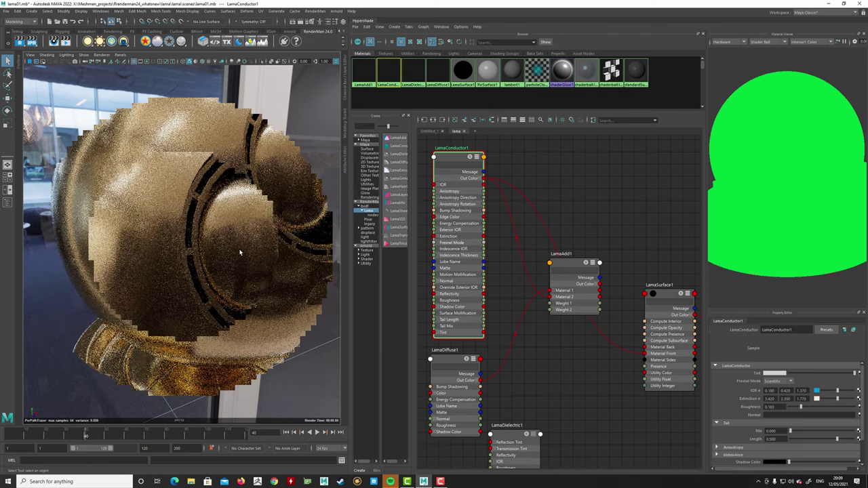
alt+drag(242, 252, 271, 304)
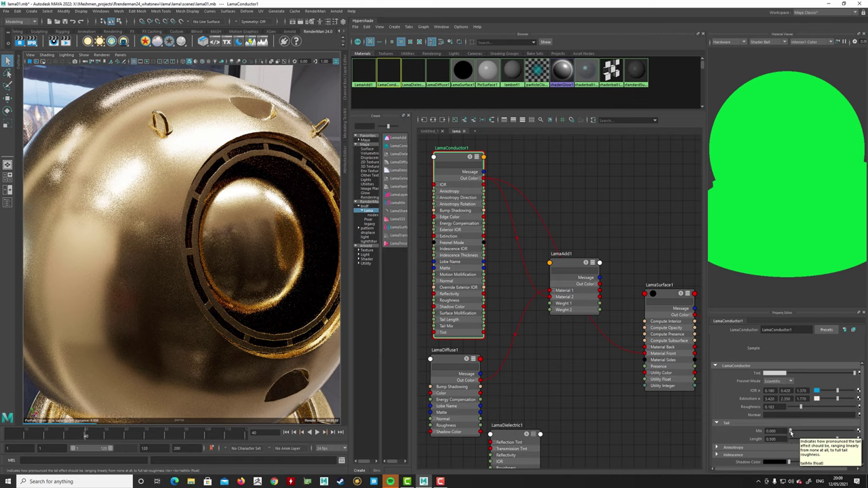
click(790, 431)
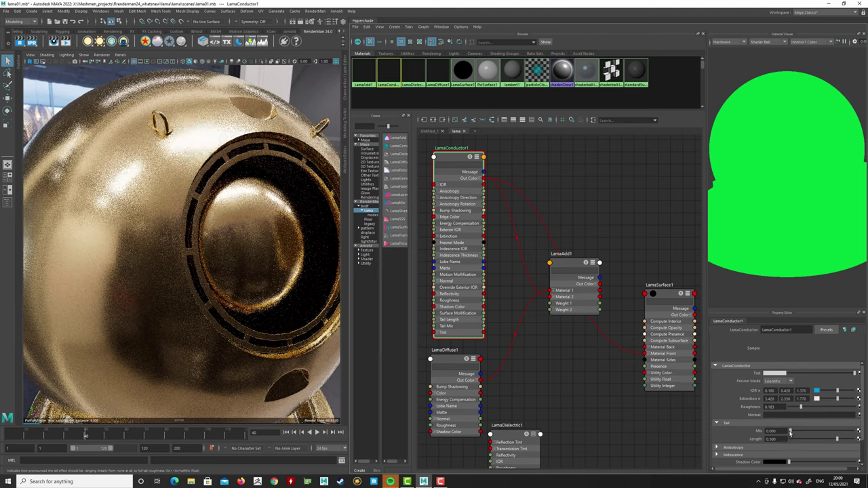
drag(790, 431, 792, 432)
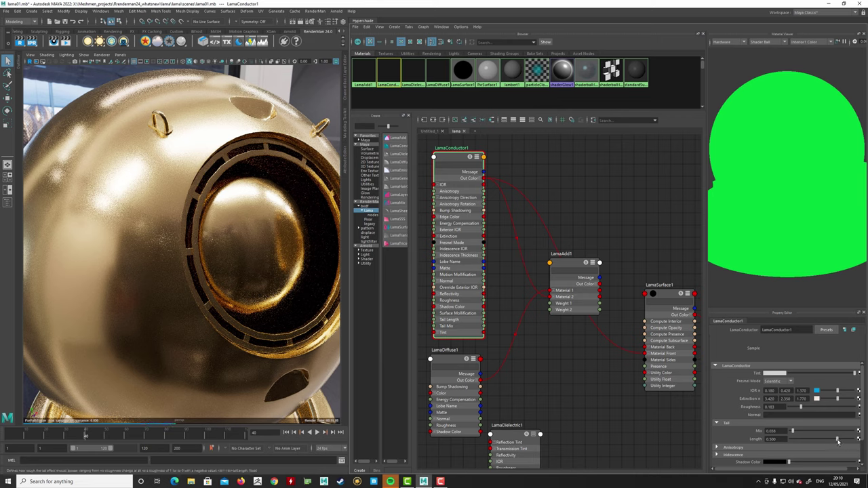
drag(838, 440, 835, 441)
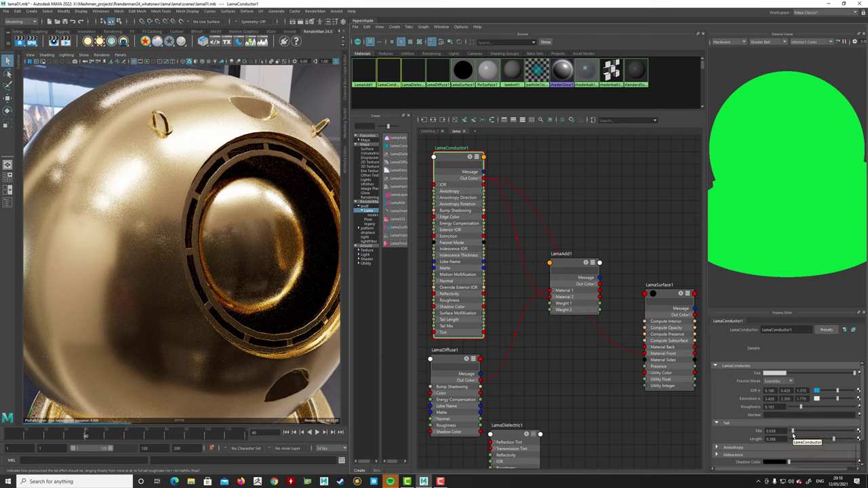
Try an iridescence Thickness of about 160 on LamaConductor1 and return it to 0.
scroll(746, 416, down, 2)
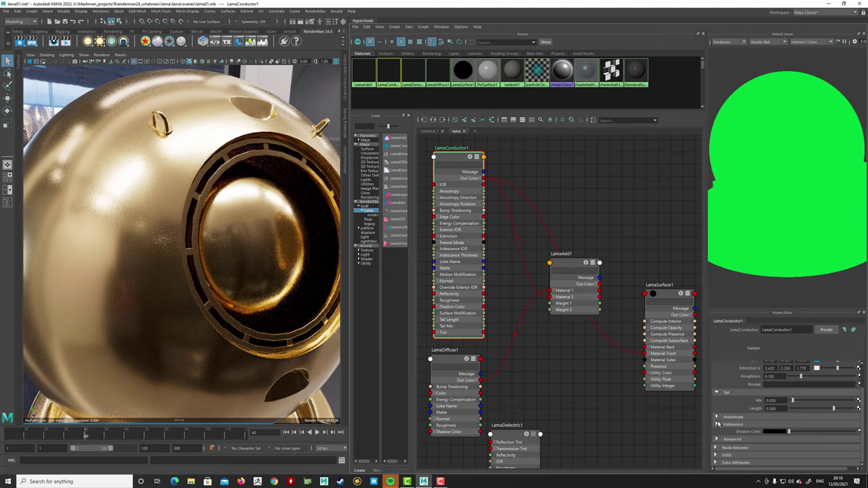
click(717, 417)
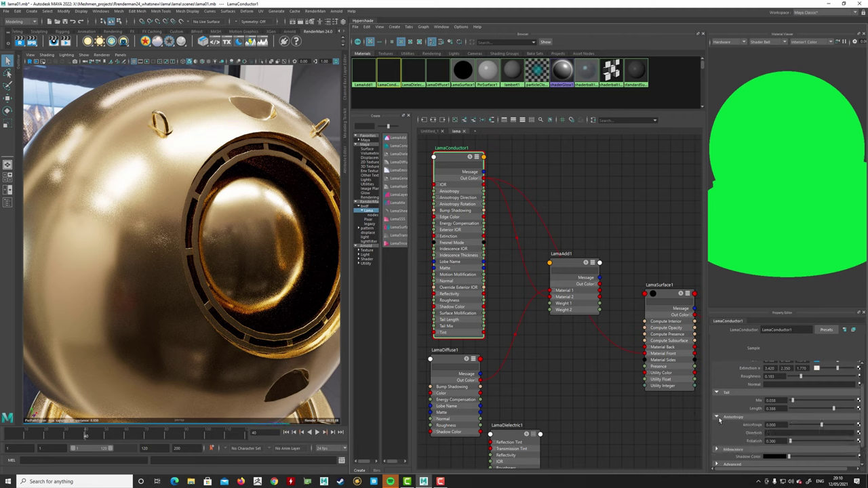
click(718, 417)
click(717, 425)
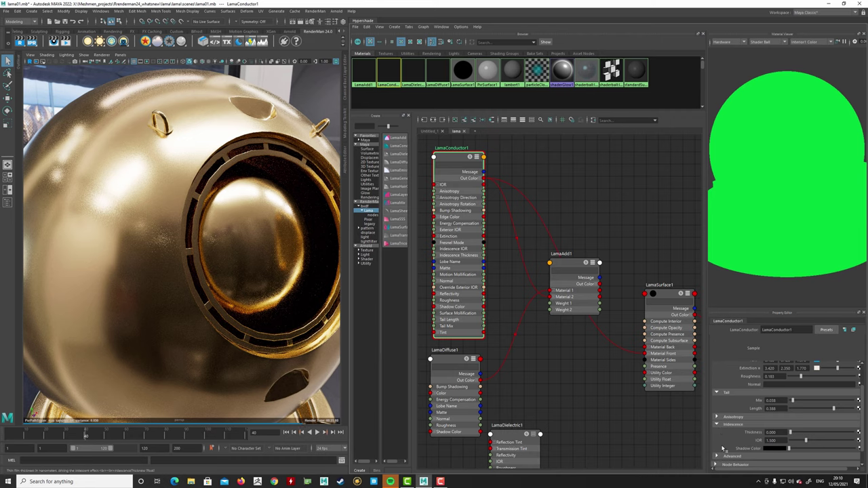
drag(790, 432, 830, 446)
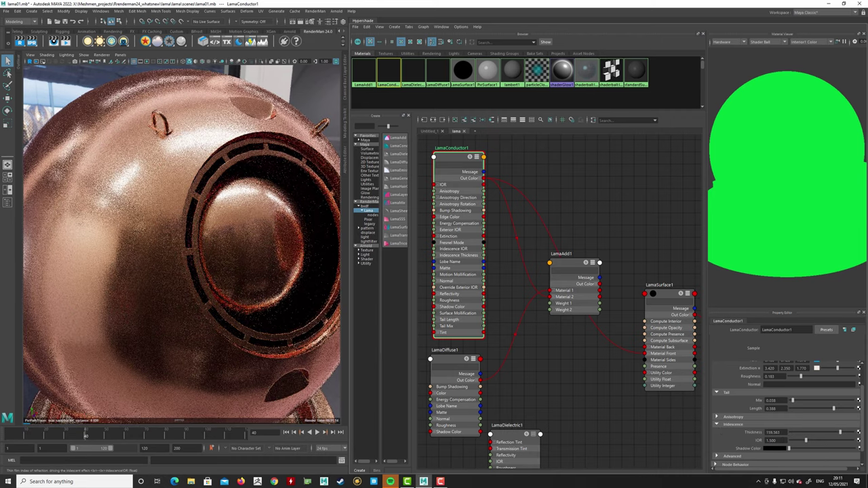
drag(839, 431, 753, 434)
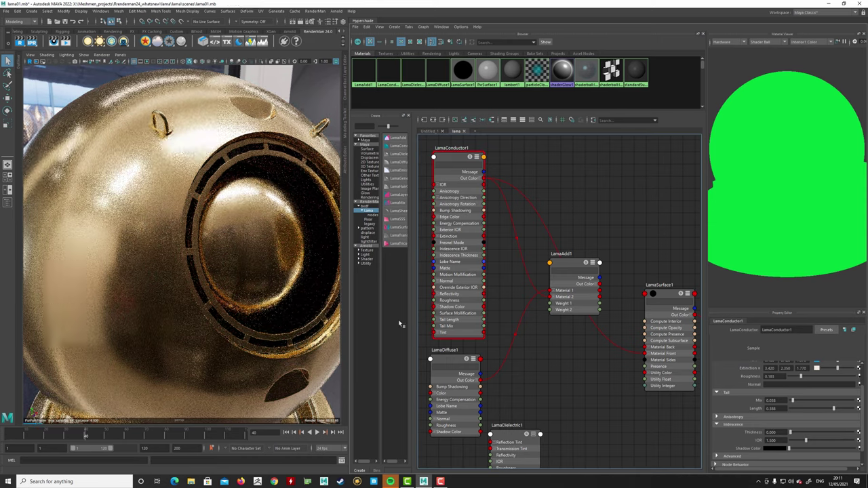
Align LamaDiffuse1 beneath LamaConductor1 and switch the conductor's Fresnel Mode to Artistic.
drag(452, 362, 456, 359)
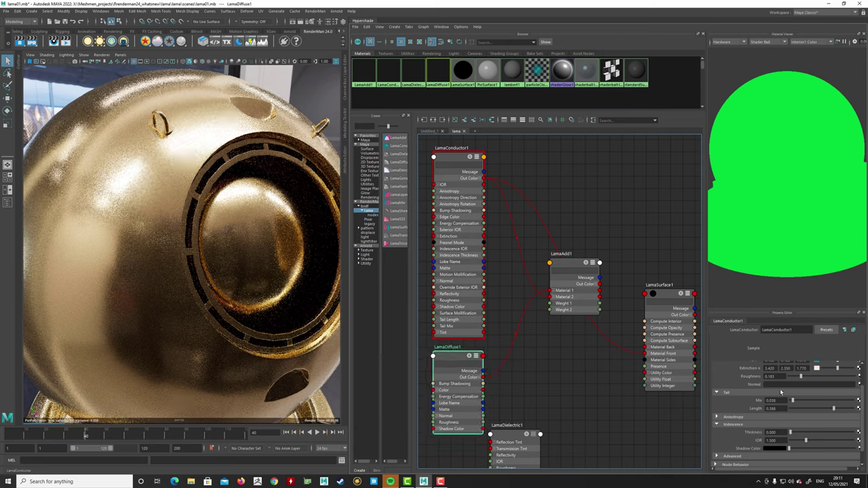
click(455, 362)
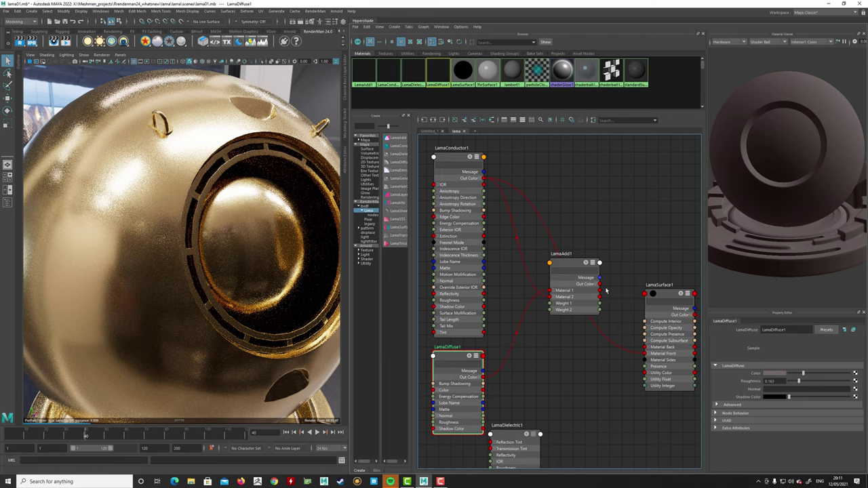
click(447, 168)
click(776, 382)
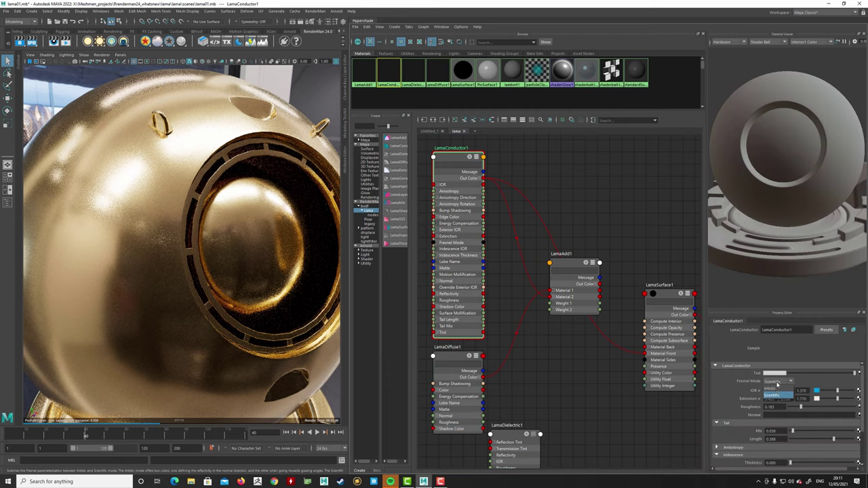
click(776, 390)
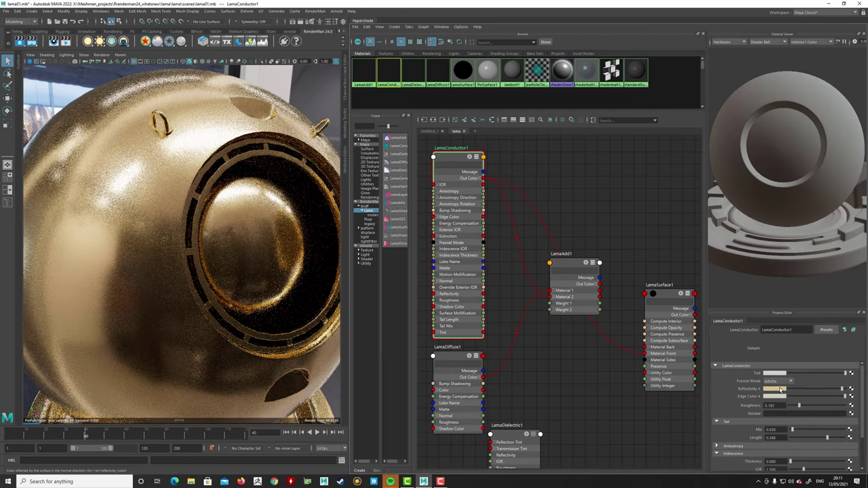
Change LamaConductor1's Reflectivity color to nearly black and view the whole shader ball.
click(779, 390)
click(737, 421)
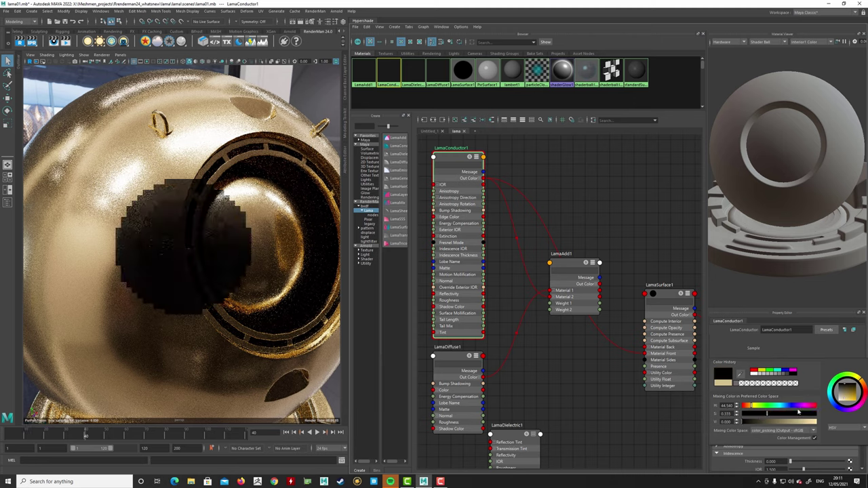
click(749, 421)
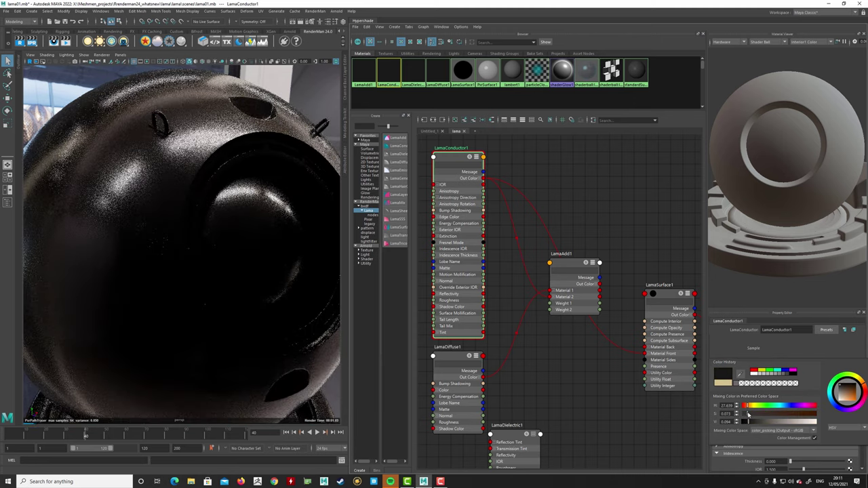
click(768, 397)
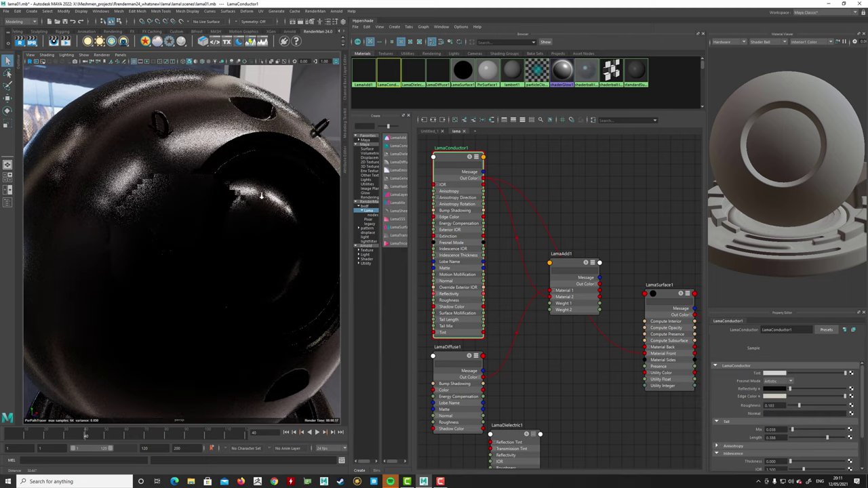
scroll(259, 192, down, 4)
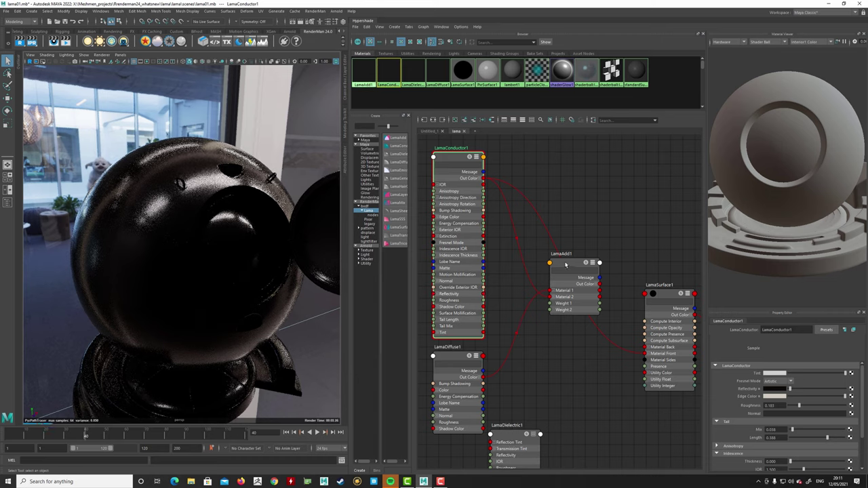
Move LamaAdd1 closer to the diffuse node's height and connect its Out Color to LamaSurface1's Material Front, replacing the conductor.
drag(565, 264, 560, 301)
click(582, 289)
drag(554, 290, 551, 295)
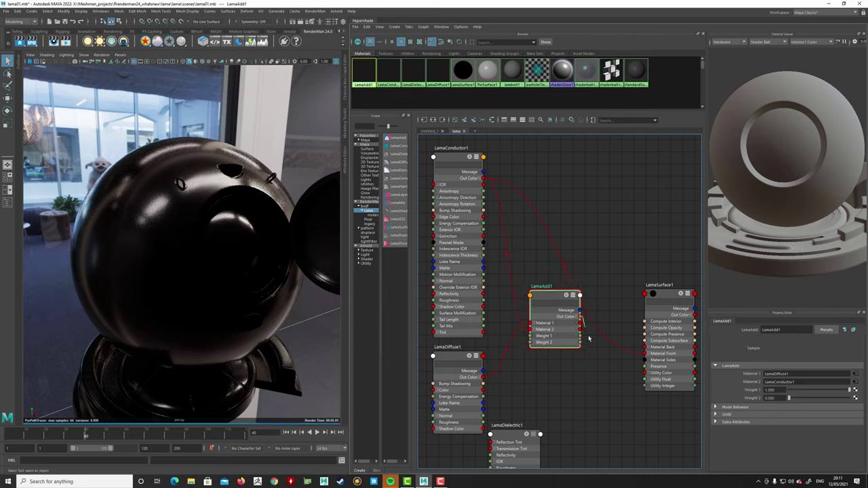
drag(589, 338, 644, 353)
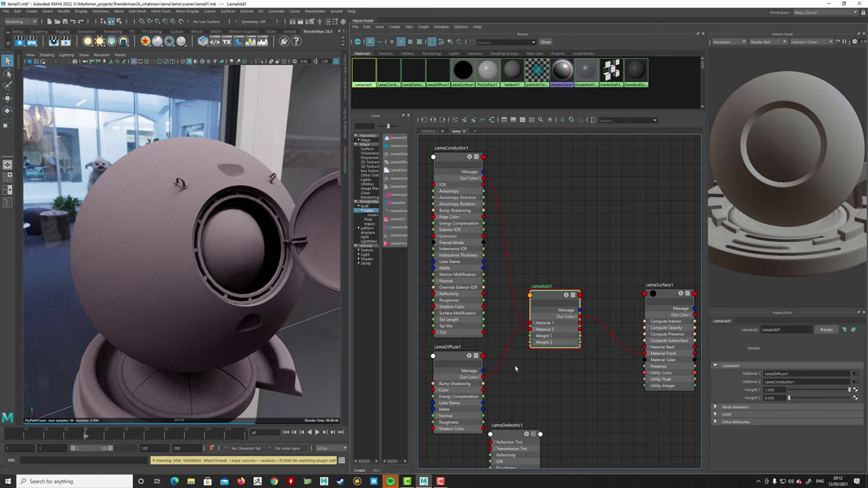
Collapse the LamaConductor1 and LamaDiffuse1 nodes and stack them beside LamaAdd1, with the diffuse above the conductor.
click(459, 159)
key(1)
drag(459, 158, 459, 250)
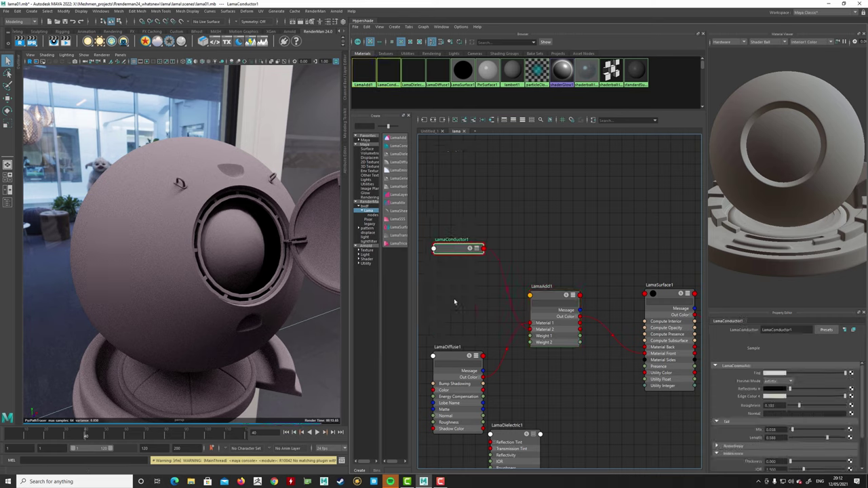
drag(447, 358, 467, 185)
key(1)
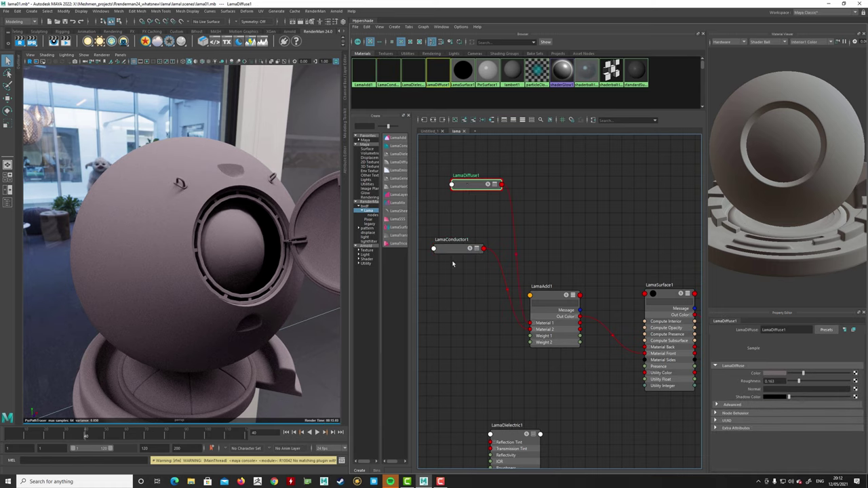
click(459, 248)
drag(459, 248, 453, 348)
click(473, 183)
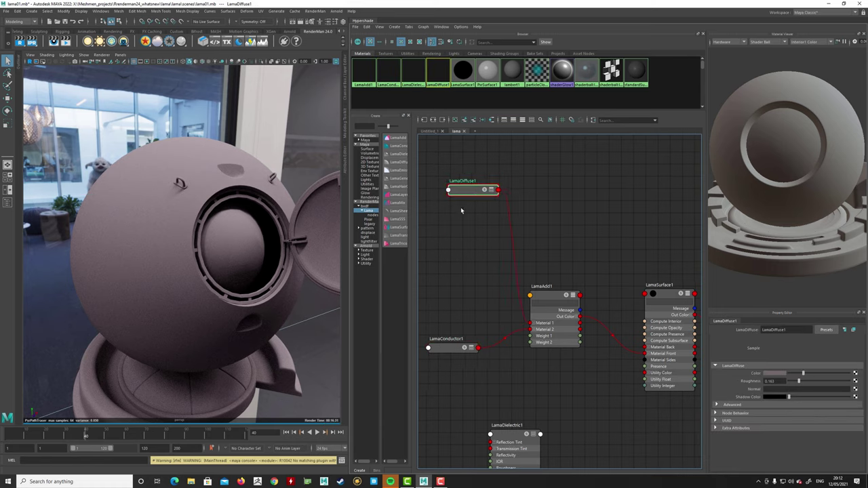
drag(472, 183, 459, 301)
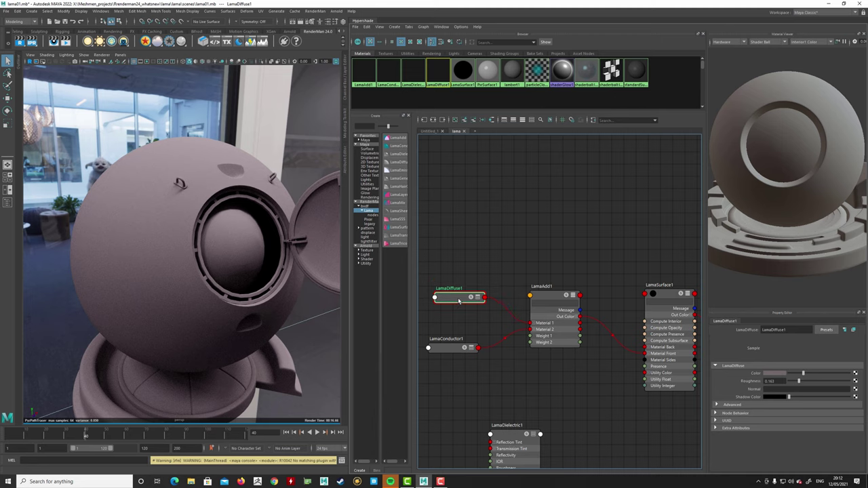
Set LamaAdd1's Weight 2 to 1.000 to add the conductor layer at full strength.
click(533, 301)
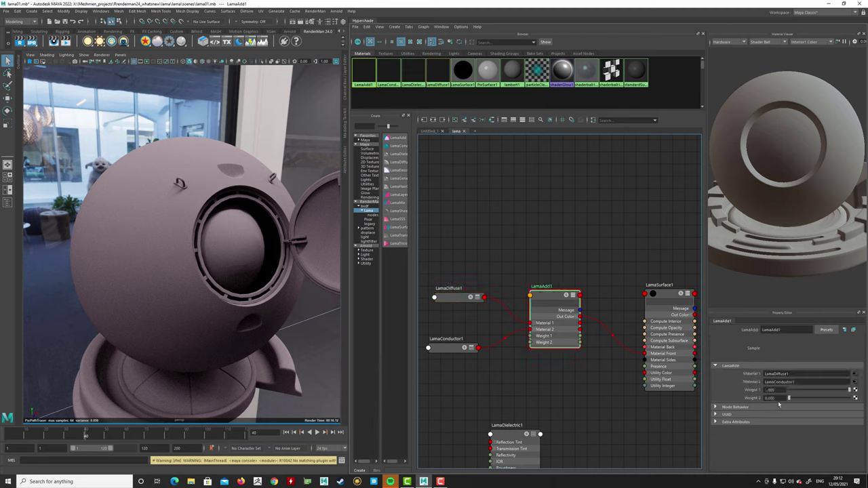
drag(788, 398, 853, 398)
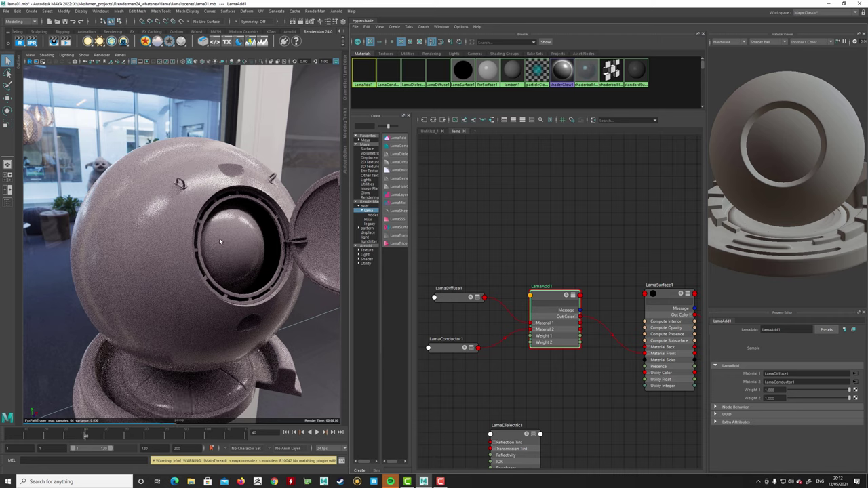
Create a LamaLayer node in the empty graph area between LamaAdd1 and LamaDielectric1.
alt+right_drag(217, 248, 200, 241)
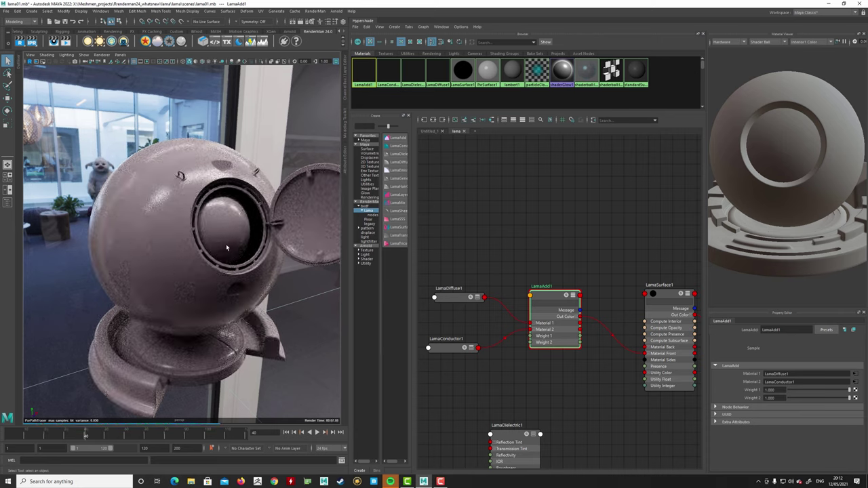
mouse_move(227, 248)
alt+mouse_down()
mouse_move(248, 210)
mouse_move(218, 240)
alt+mouse_up()
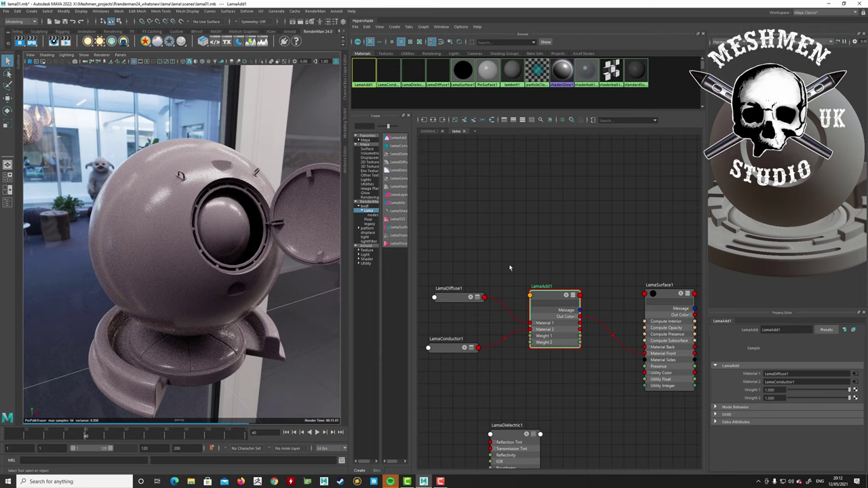
alt+middle_drag(509, 268, 534, 239)
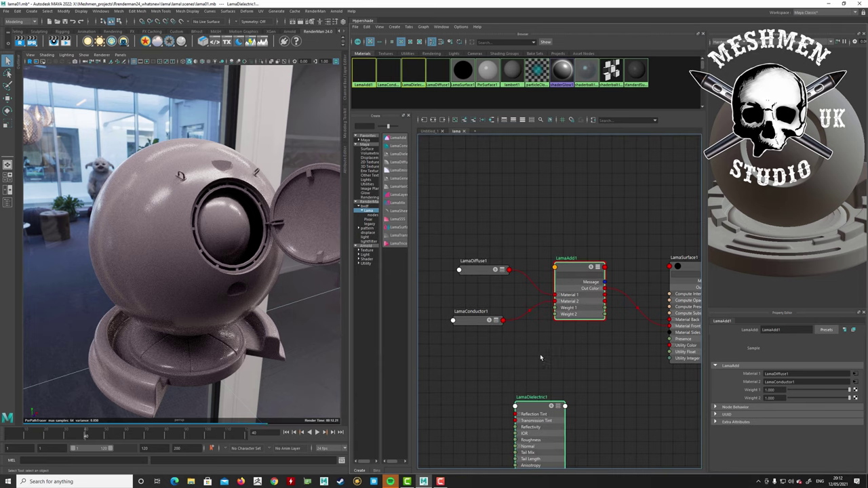
key(Tab)
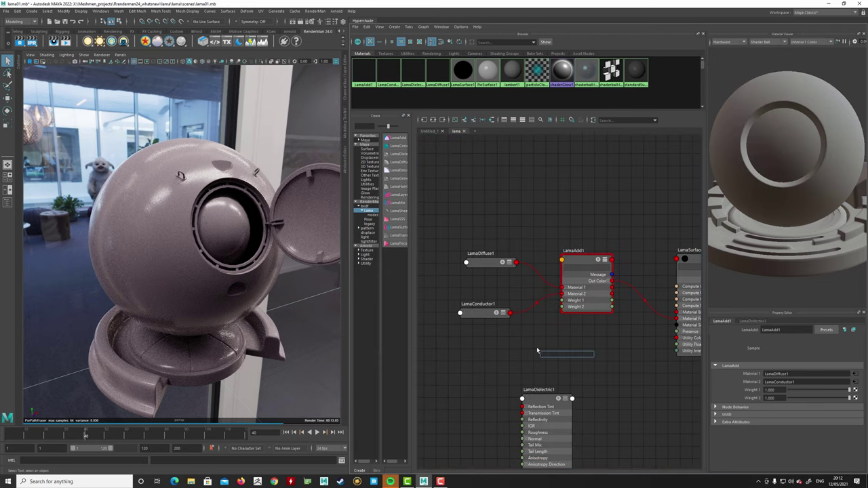
text(lamal)
key(Down)
key(Return)
drag(567, 361, 577, 360)
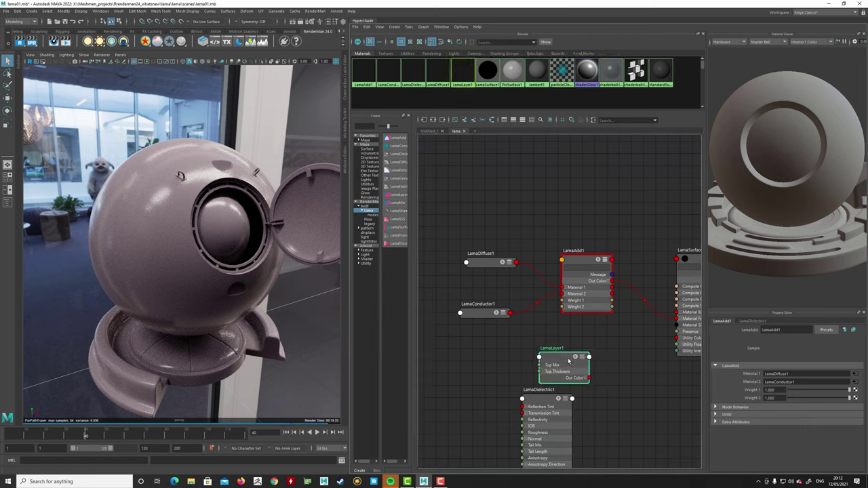
Shift the LamaDiffuse1, LamaConductor1 and LamaAdd1 group away from LamaSurface1, then reposition LamaLayer1 in the gap and expand all its attributes.
drag(545, 278, 474, 263)
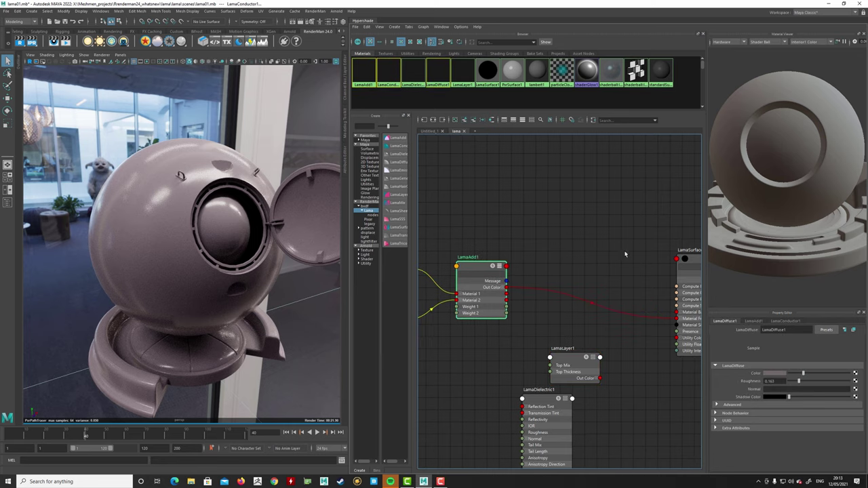
alt+middle_drag(622, 253, 641, 246)
drag(592, 354, 576, 338)
key(3)
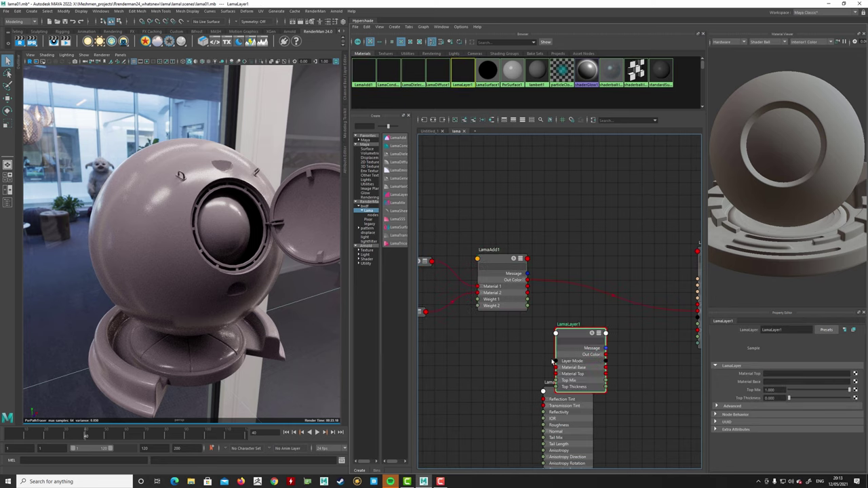
Insert LamaLayer1 between LamaAdd1 and LamaSurface1, wiring LamaAdd1's Out Color to Material Base and the layer's Out Color to Material Front.
alt+middle_drag(627, 357, 586, 364)
drag(487, 288, 515, 375)
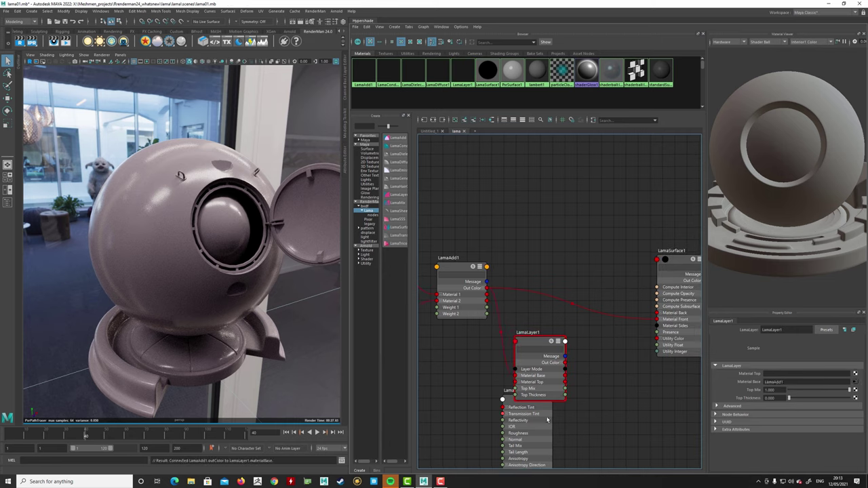
drag(547, 420, 543, 451)
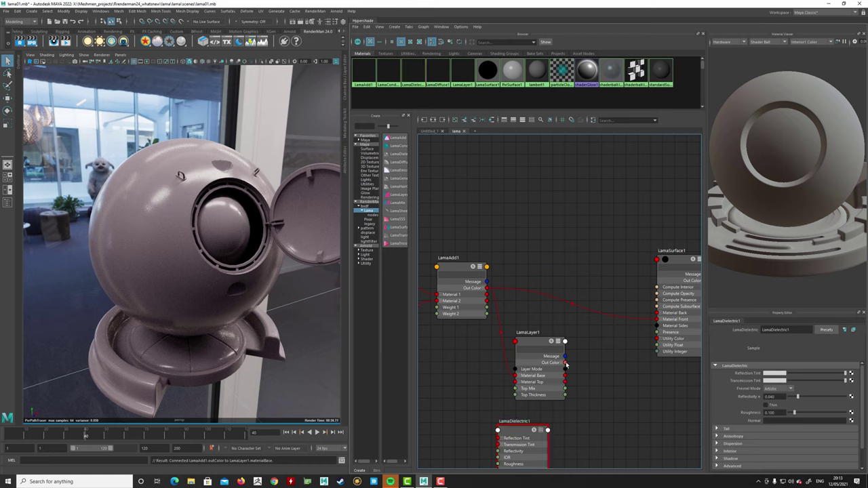
drag(566, 364, 656, 319)
drag(541, 336, 579, 273)
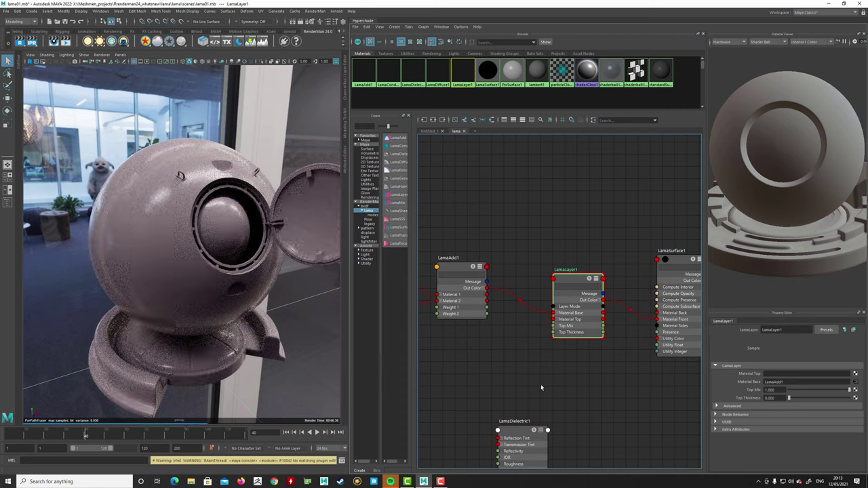
Create a second LamaConductor node and place it below LamaAdd1, clear of LamaDielectric1.
alt+middle_drag(540, 387, 577, 373)
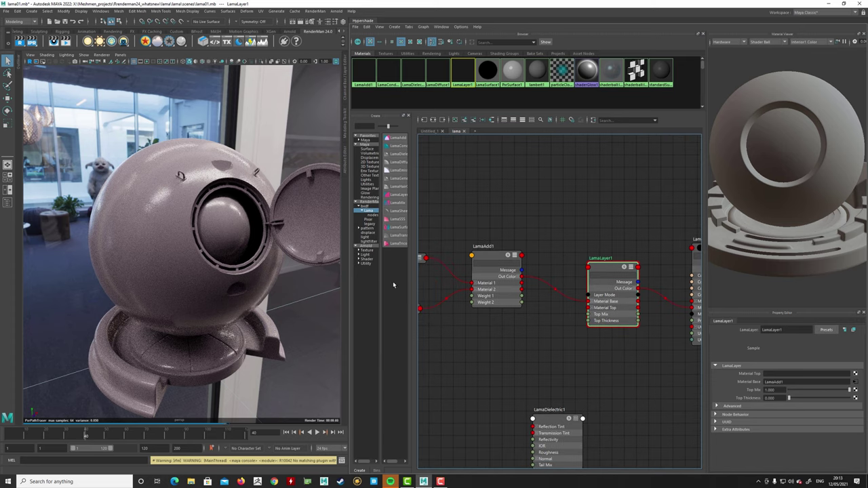
click(512, 371)
alt+middle_drag(511, 371, 532, 365)
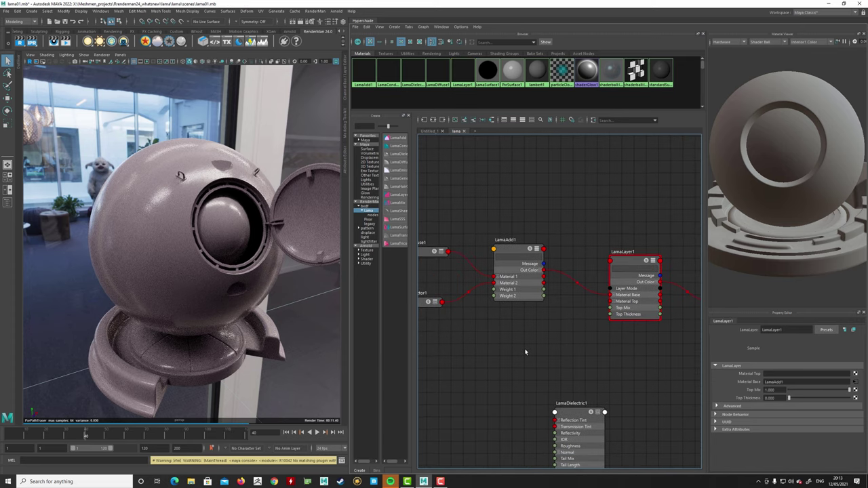
key(Tab)
text(lama)
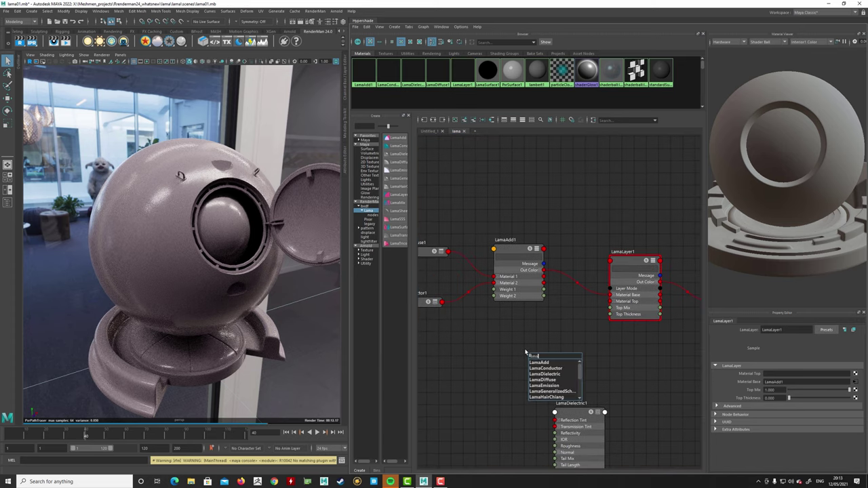
key(Down)
key(Return)
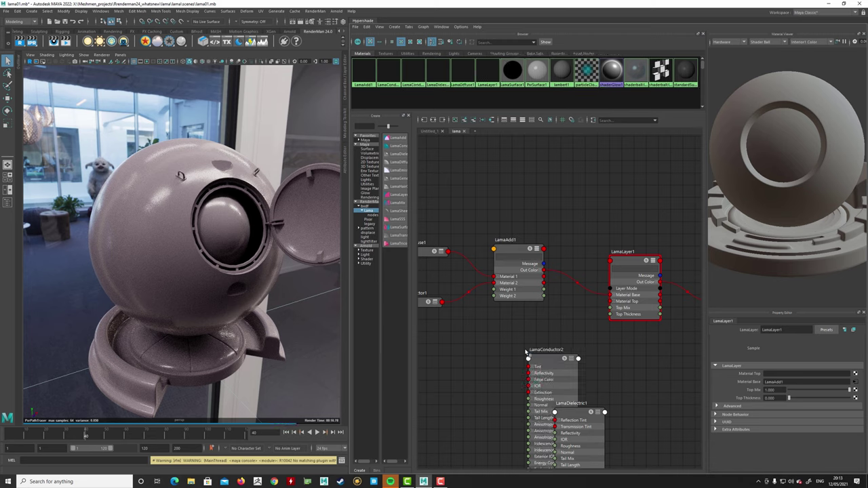
drag(550, 360, 497, 358)
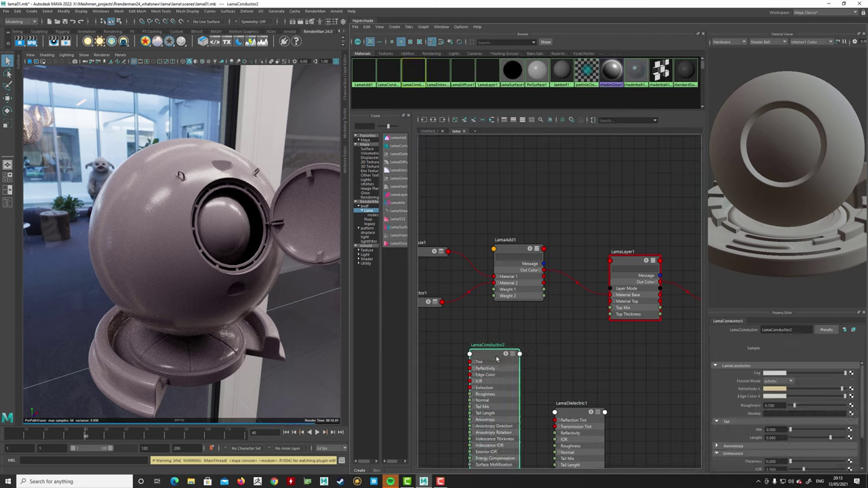
Expand LamaConductor2's attributes and connect its Out Color to LamaLayer1's Material Top.
key(3)
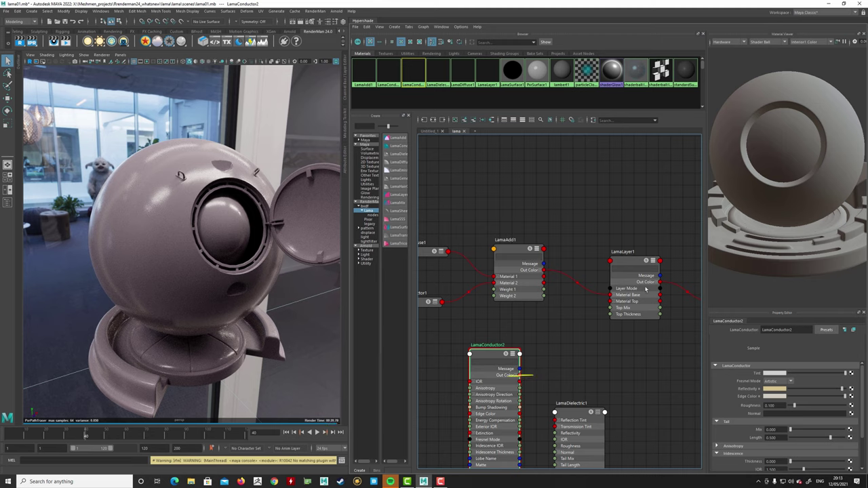
drag(645, 290, 612, 301)
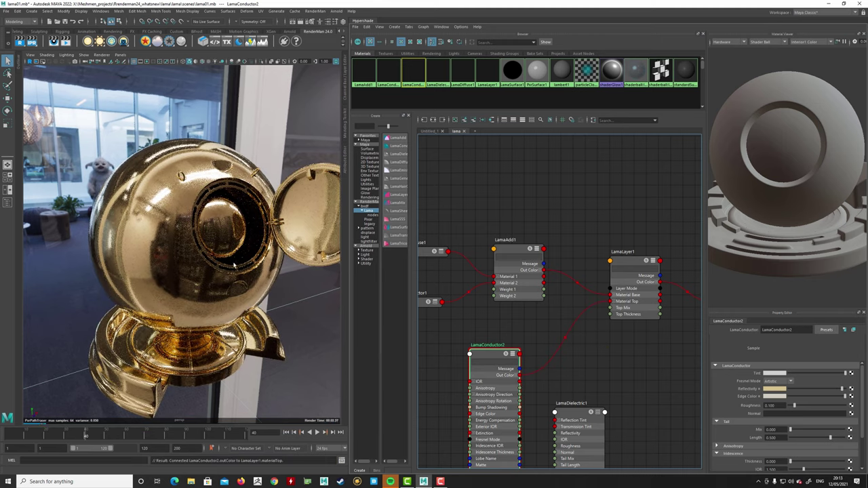
alt+middle_drag(500, 319, 518, 320)
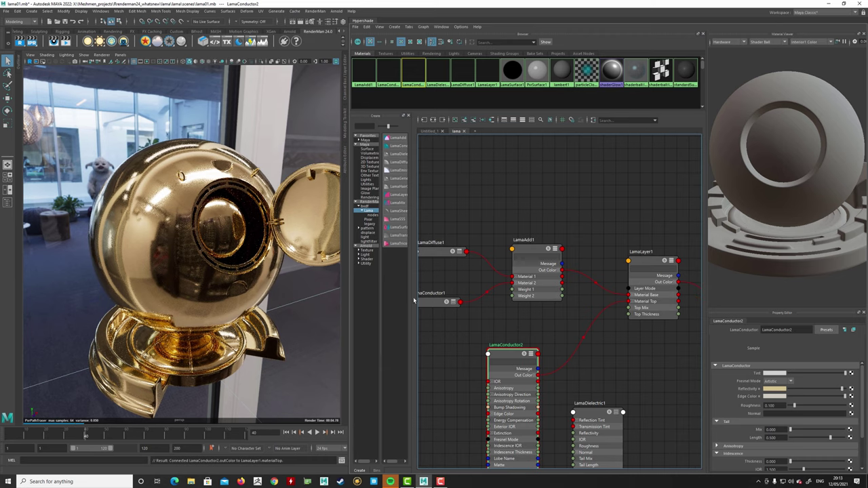
drag(513, 351, 488, 349)
Create a PxrTexture node below LamaLayer1 and separate it from LamaDielectric1.
alt+middle_drag(597, 323, 588, 294)
click(589, 333)
key(Tab)
text(pxr)
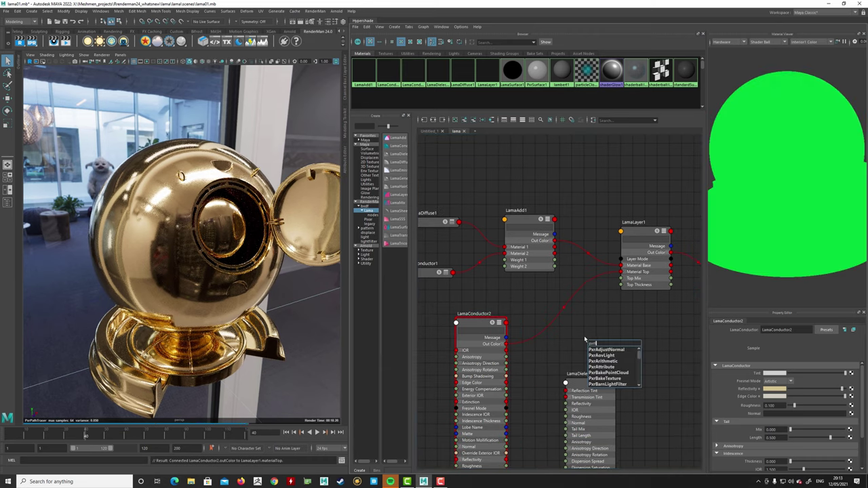
text(ftex)
key(Return)
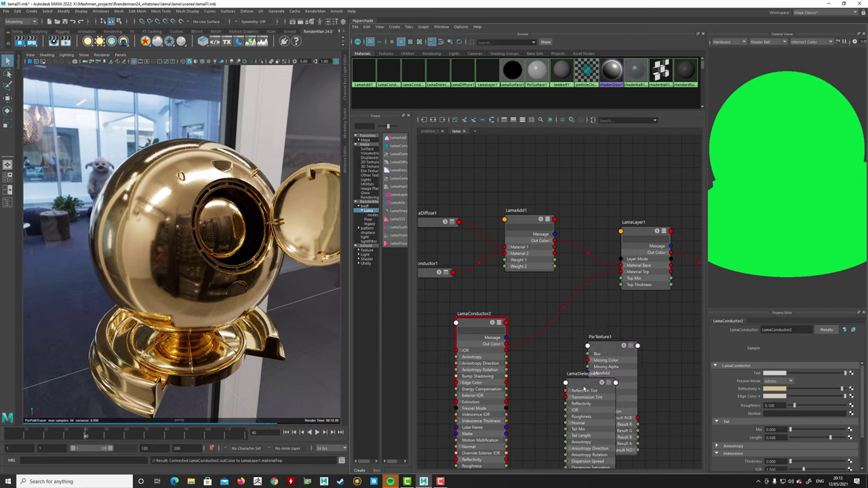
drag(583, 388, 546, 430)
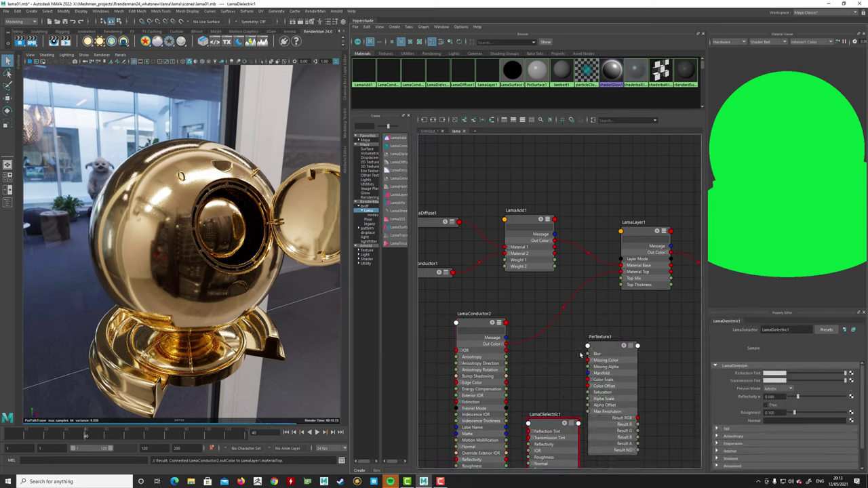
drag(609, 348, 627, 354)
click(566, 363)
alt+middle_drag(565, 365, 535, 337)
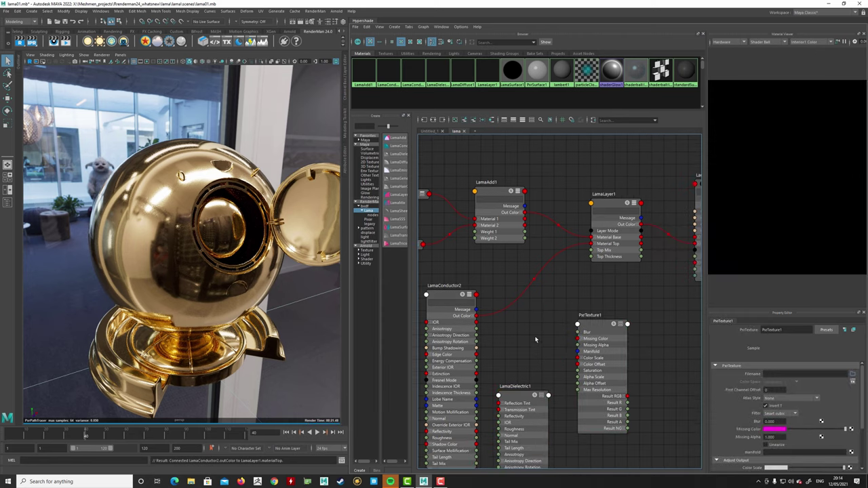
Create a PxrChecker node beside PxrTexture1 and connect its Result R to LamaLayer1's Top Mix.
drag(541, 388, 553, 419)
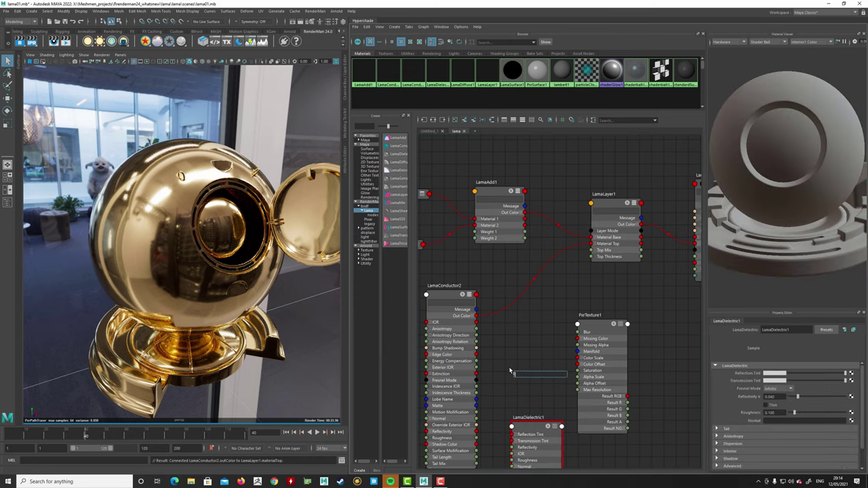
text(pxrch)
key(Down)
key(Return)
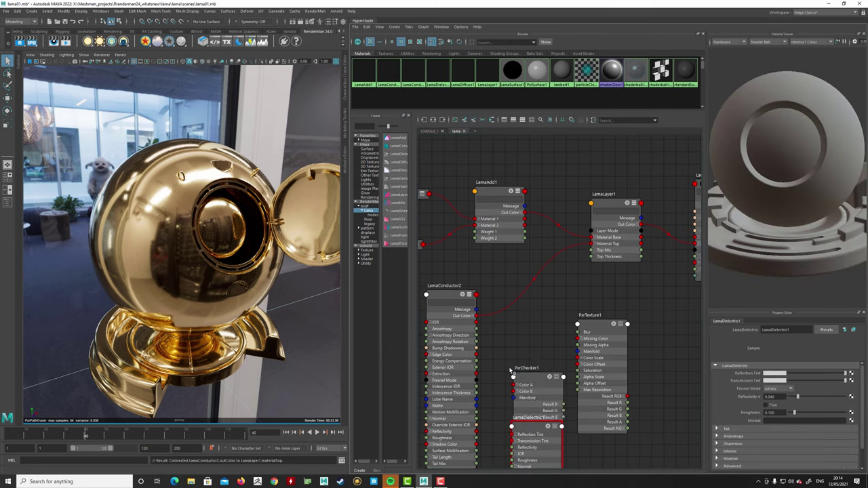
drag(553, 407, 598, 251)
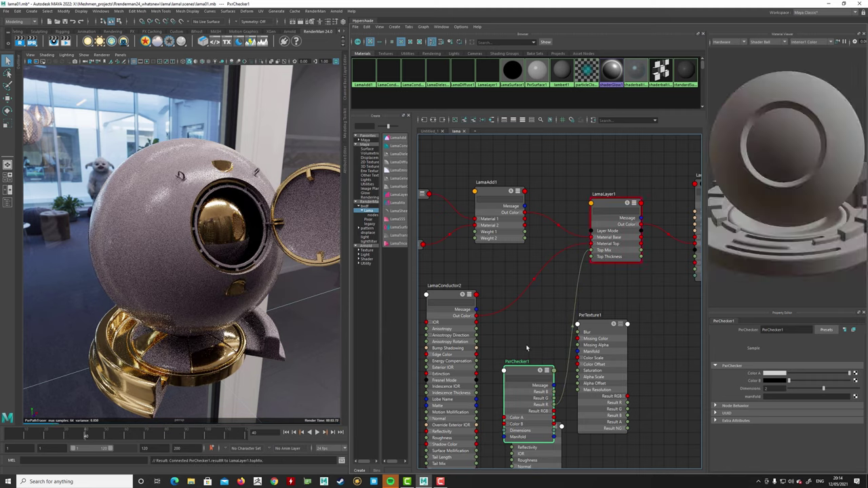
Spread out LamaConductor2 and PxrChecker1 so that the checker node sits above LamaDielectric1.
alt+middle_drag(547, 330, 587, 297)
drag(498, 277, 466, 256)
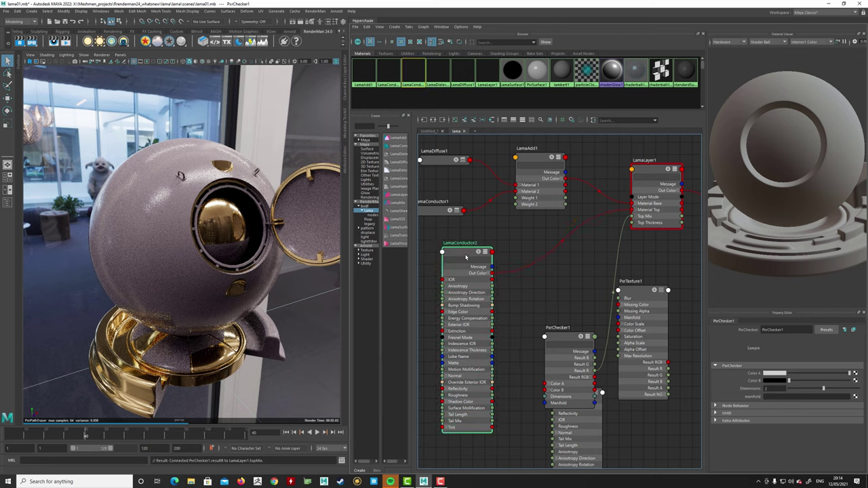
drag(559, 339, 551, 312)
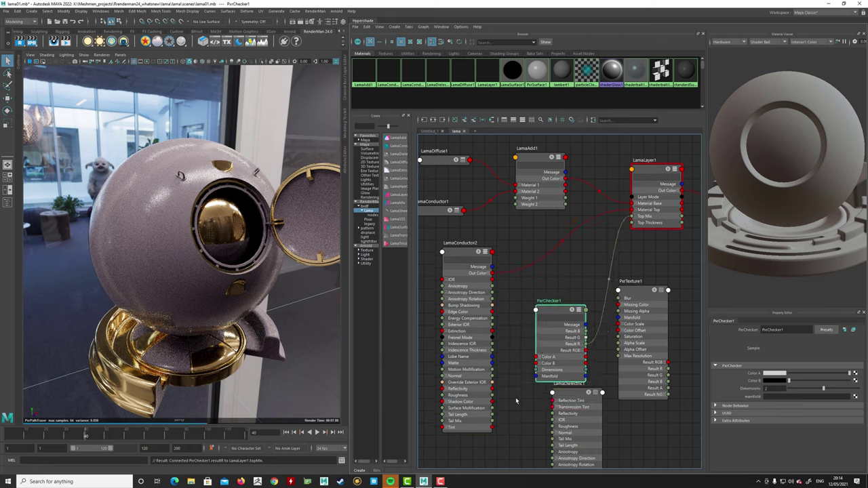
Create a PxrManifold2D node and connect its Result to PxrChecker1's Manifold input.
alt+middle_drag(526, 396, 533, 392)
click(522, 406)
key(Tab)
text(pxrm)
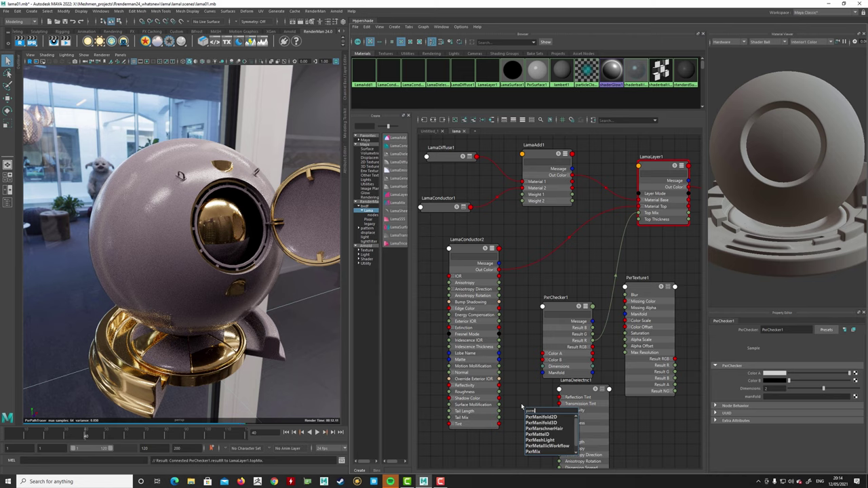
key(Return)
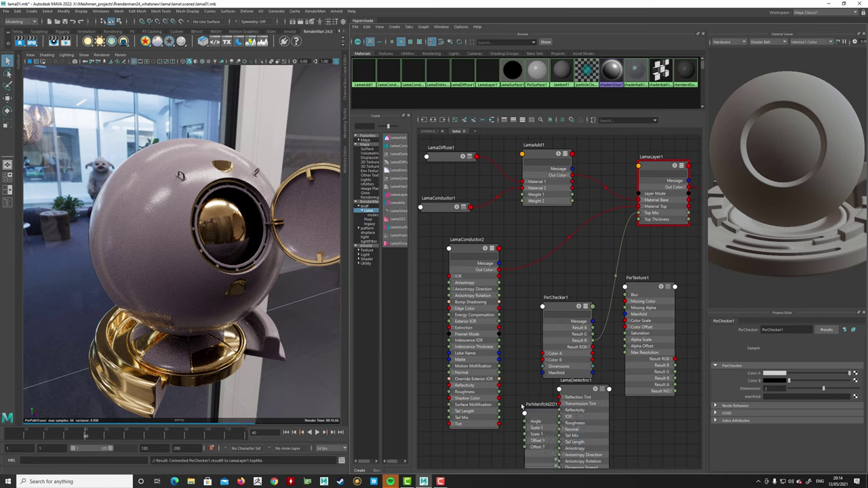
drag(549, 455, 545, 373)
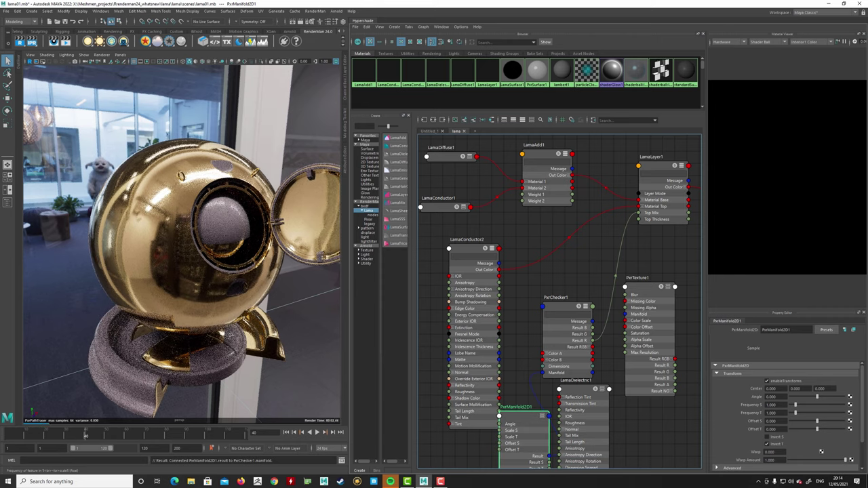
Set PxrManifold2D1's Frequency S and Frequency T to 8.
click(770, 404)
text(8)
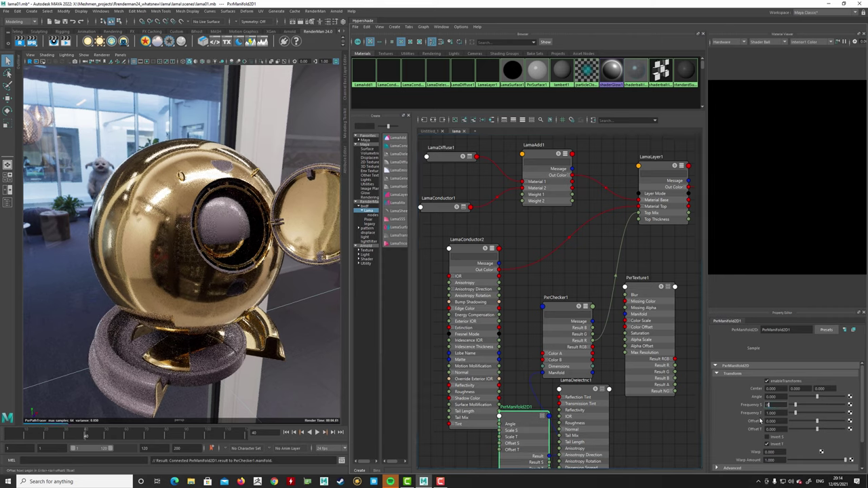
key(Tab)
text(88)
key(Return)
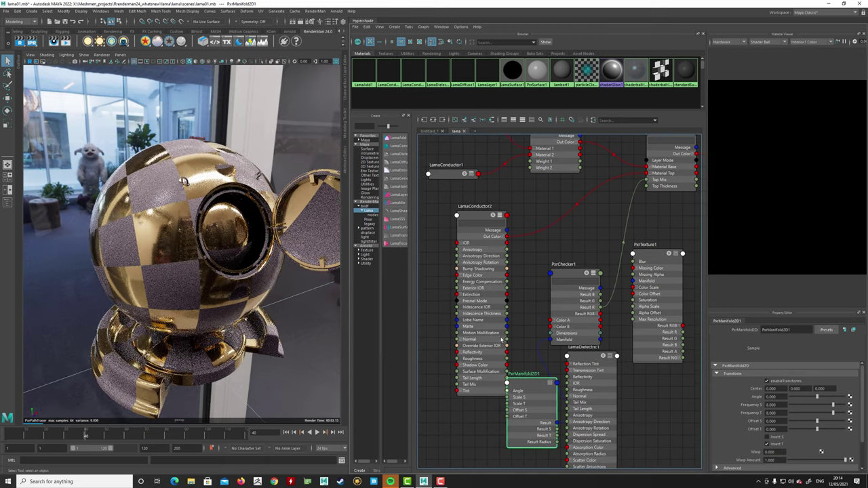
Place PxrManifold2D1 beside PxrChecker1 and collapse LamaConductor2 beneath LamaConductor1.
shift+click(480, 215)
drag(481, 214, 453, 212)
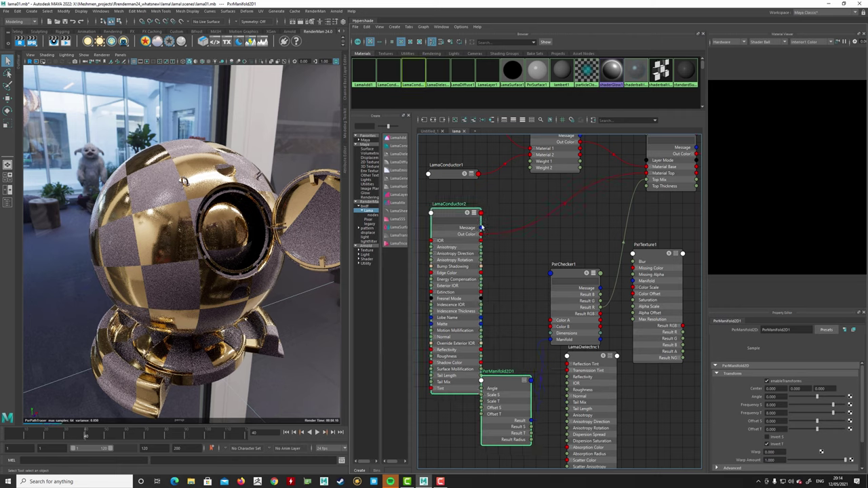
click(569, 276)
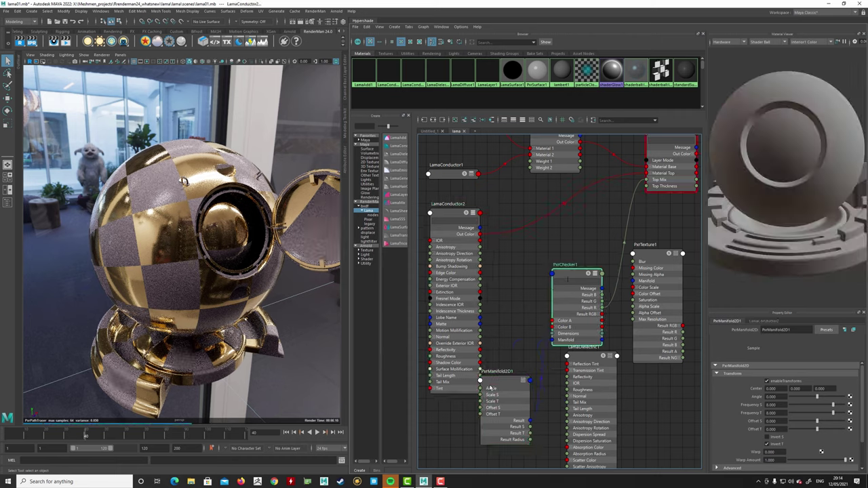
drag(490, 388, 504, 325)
click(452, 214)
key(1)
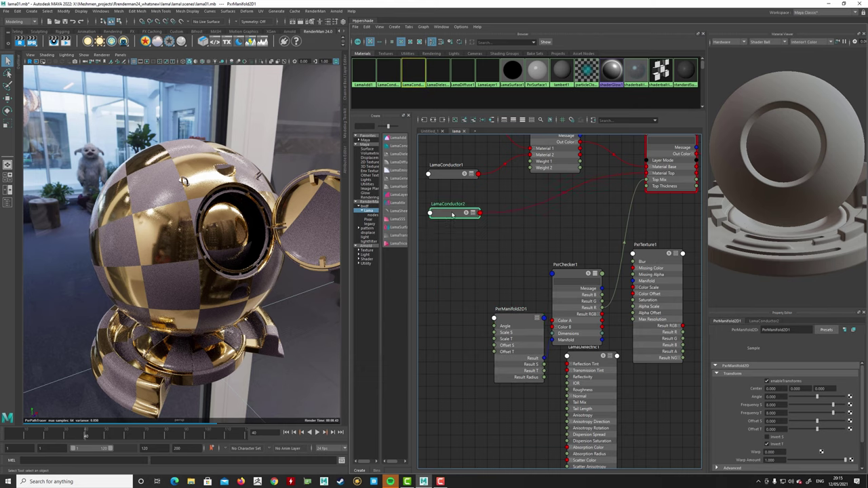
Load the image into PxrTexture1, set its Atlas Style to UDIM (Mari) and connect it to LamaLayer1's Top Mix in place of PxrChecker1.
drag(452, 214, 446, 214)
drag(506, 265, 577, 327)
drag(656, 250, 658, 251)
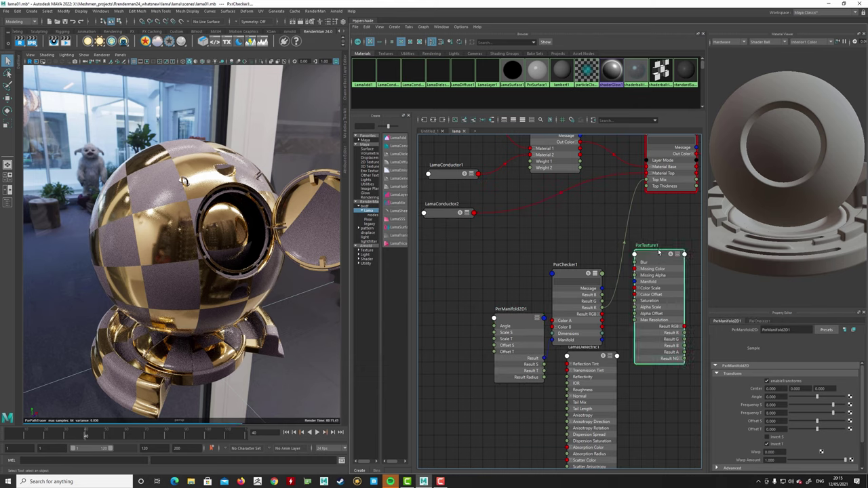
click(657, 253)
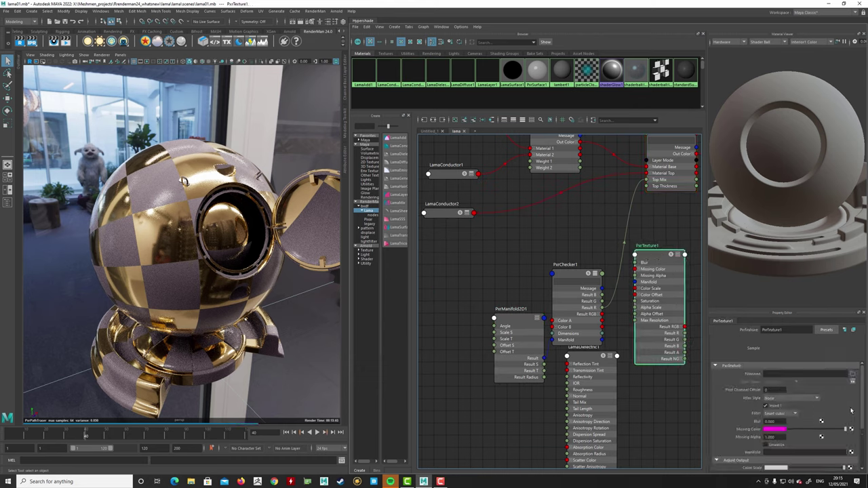
click(851, 376)
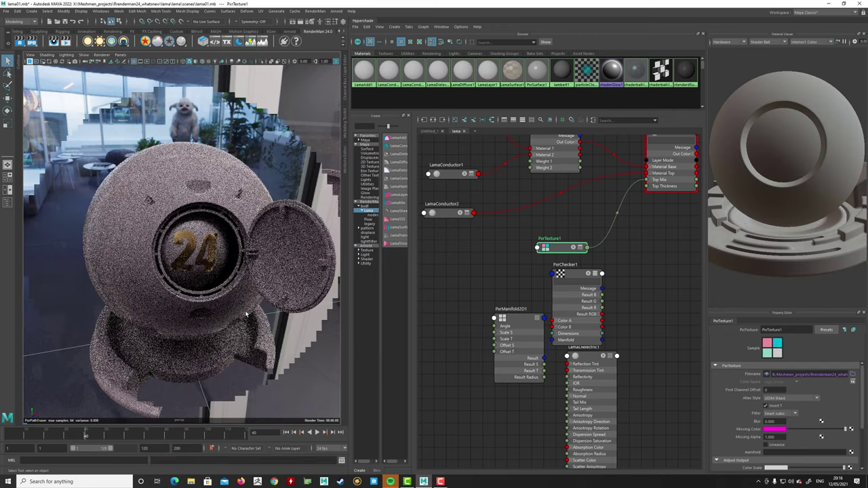
alt+drag(255, 306, 267, 238)
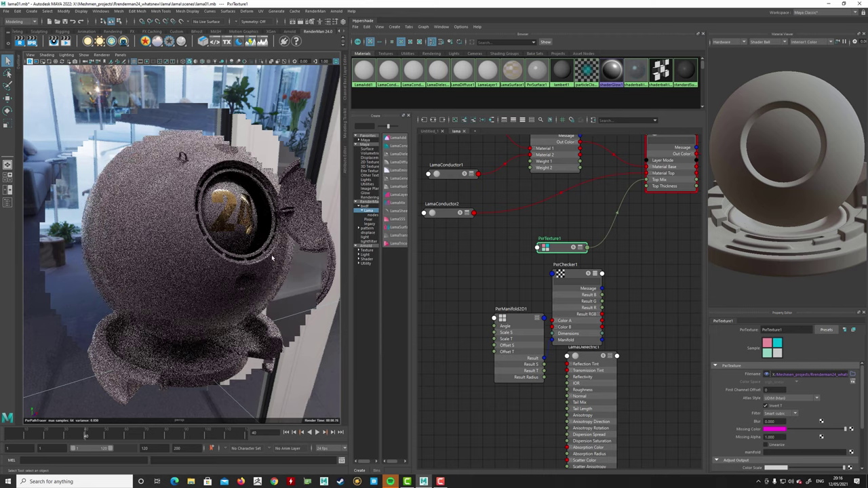
alt+drag(267, 238, 254, 257)
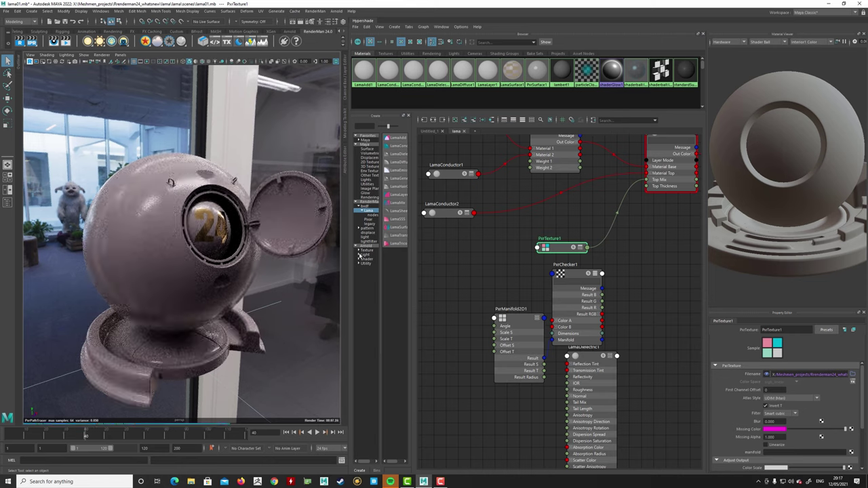
Rearrange PxrTexture1, LamaLayer1 and LamaSurface1 to leave free space between the layer node and the surface node.
alt+middle_drag(499, 256, 471, 276)
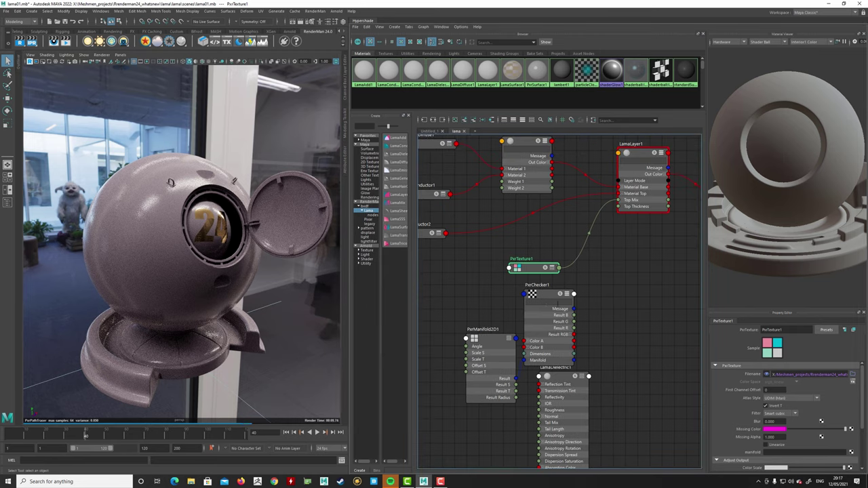
click(543, 302)
alt+middle_drag(608, 257, 571, 264)
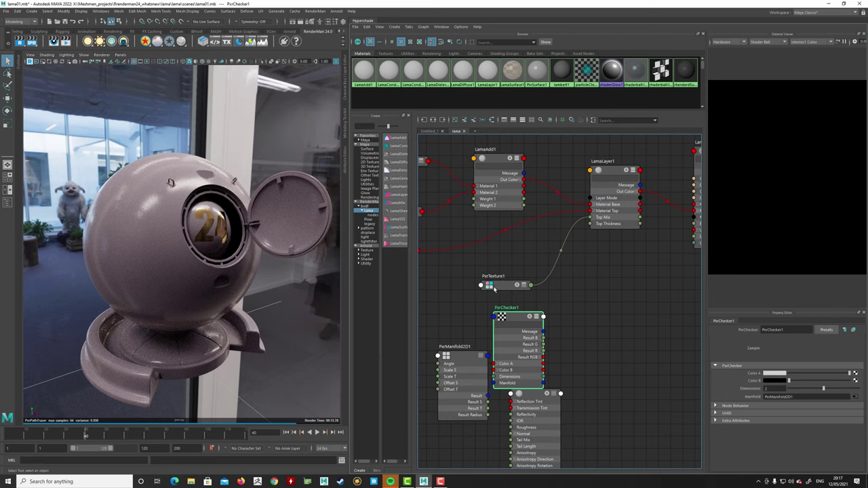
drag(494, 288, 463, 288)
drag(606, 175, 578, 164)
alt+middle_drag(635, 232, 496, 298)
drag(548, 179, 666, 289)
drag(658, 289, 712, 283)
Create a second LamaLayer node with LamaLayer1 as its Material Base and connect its Out Color to LamaSurface1's Material Front.
click(563, 196)
alt+middle_drag(500, 324, 558, 318)
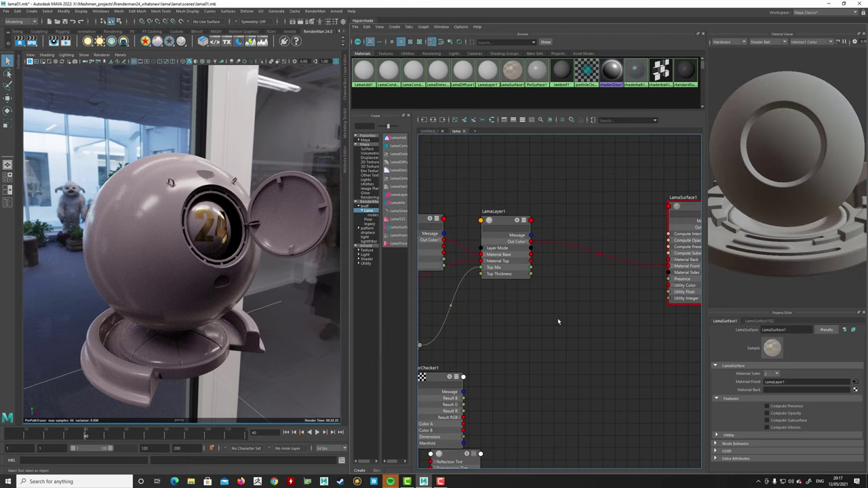
key(Tab)
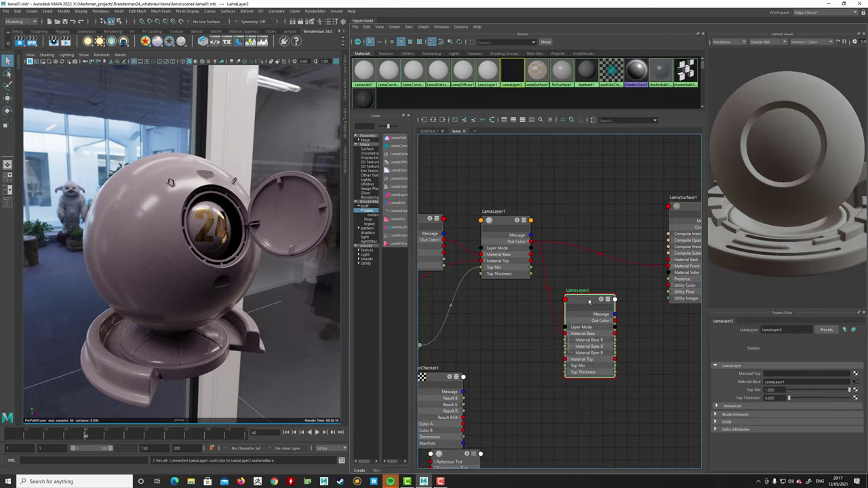
drag(615, 320, 668, 266)
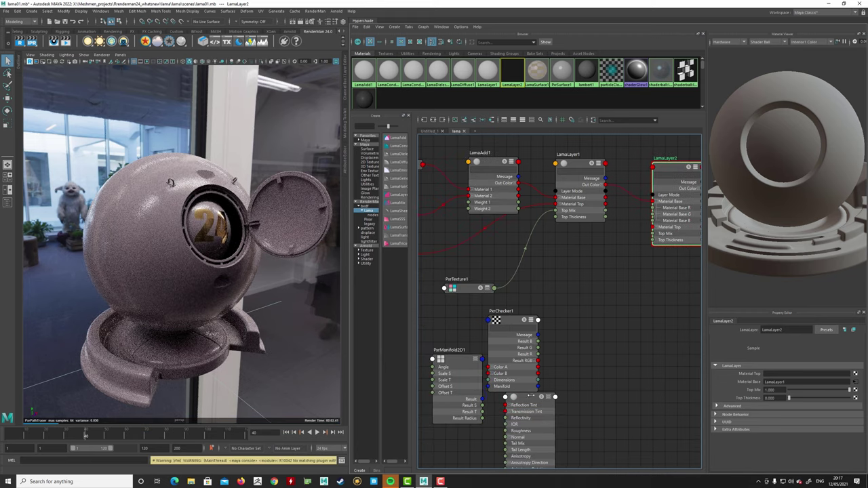
Place LamaDielectric1 below the layer nodes and connect its Out Color directly to LamaSurface1's Material Front.
drag(531, 396, 590, 309)
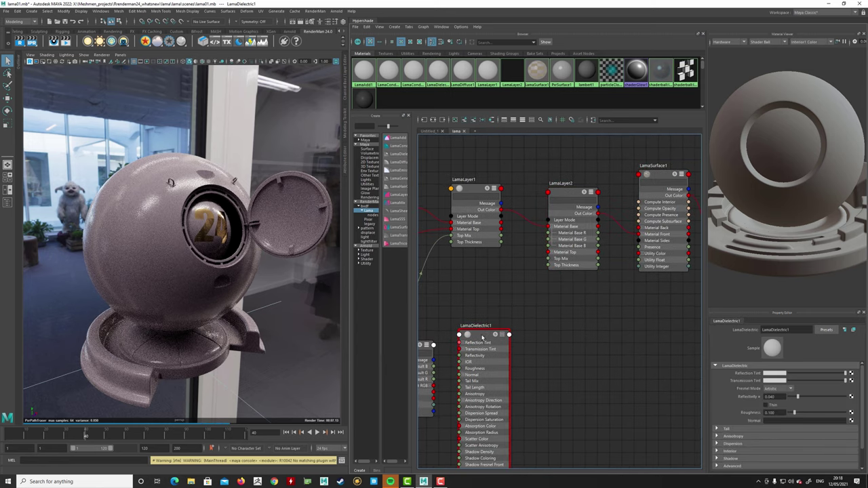
click(493, 334)
drag(507, 355, 638, 234)
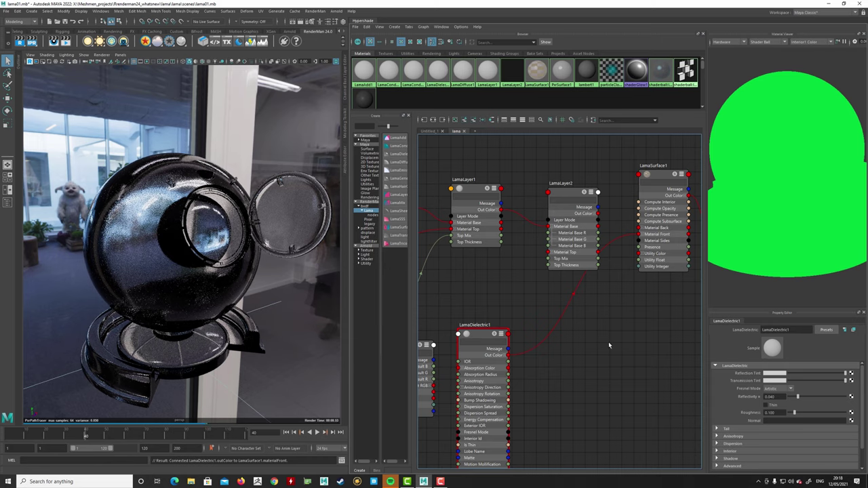
Enable Compute Opacity and Compute Interior in LamaSurface1's features.
click(645, 184)
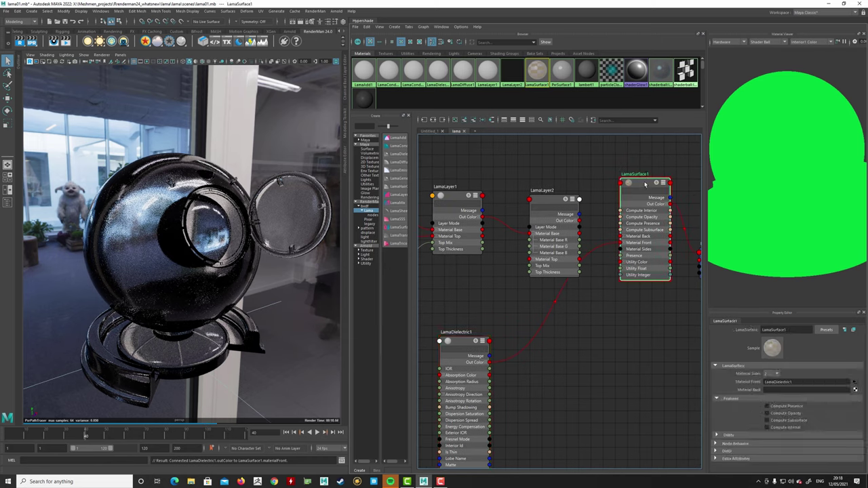
click(767, 414)
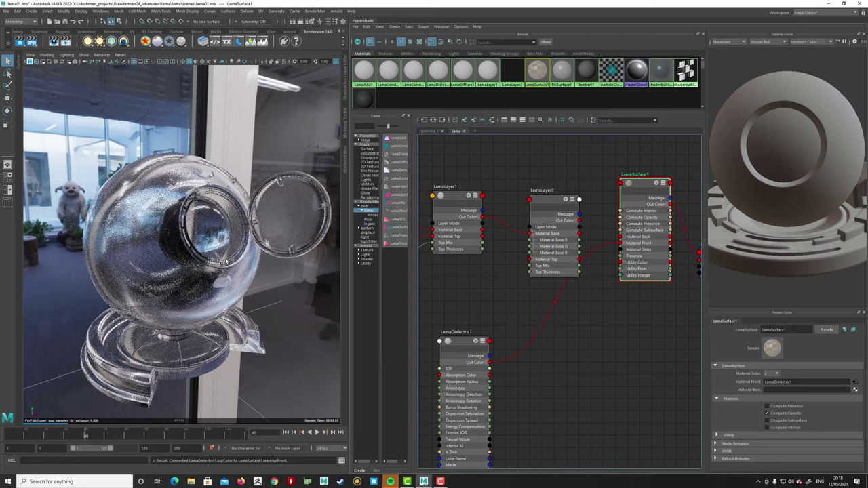
click(767, 413)
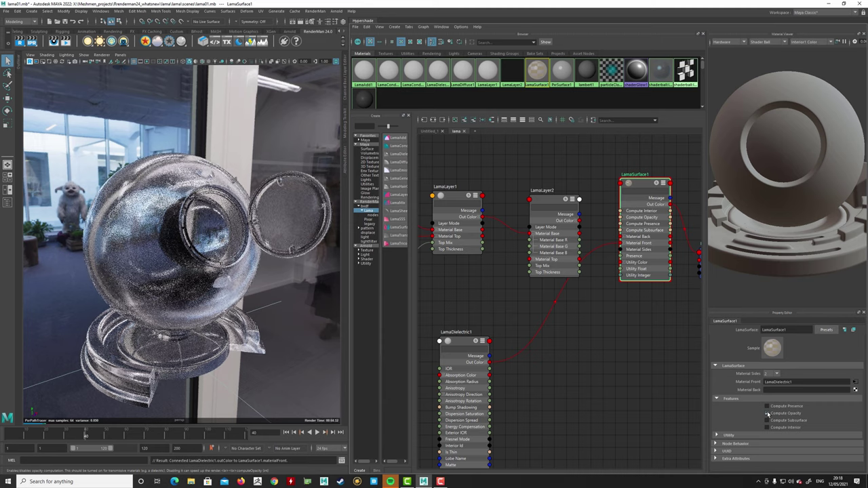
click(767, 413)
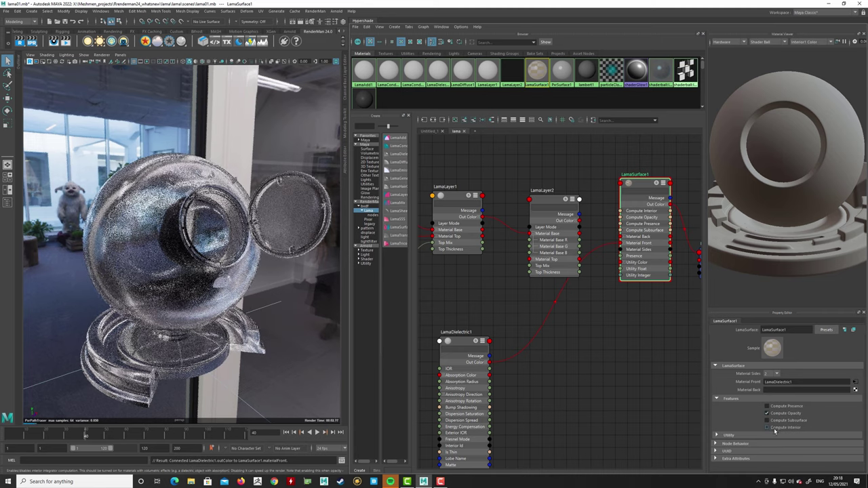
click(466, 341)
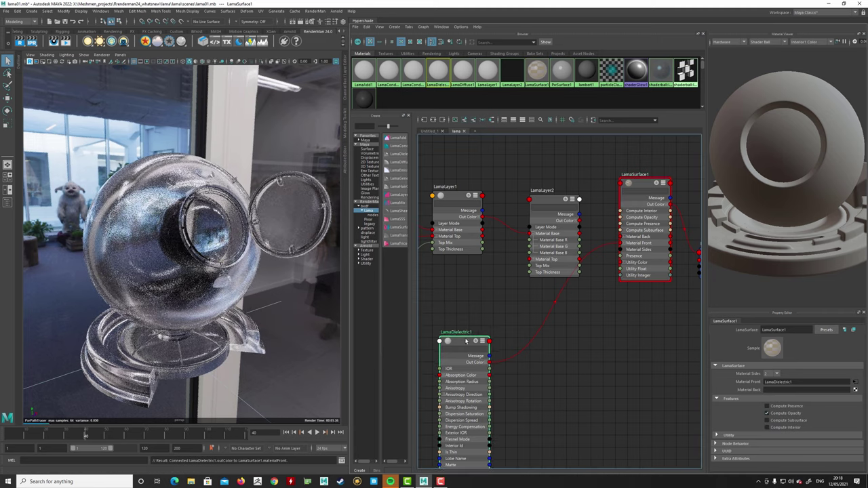
drag(466, 341, 469, 338)
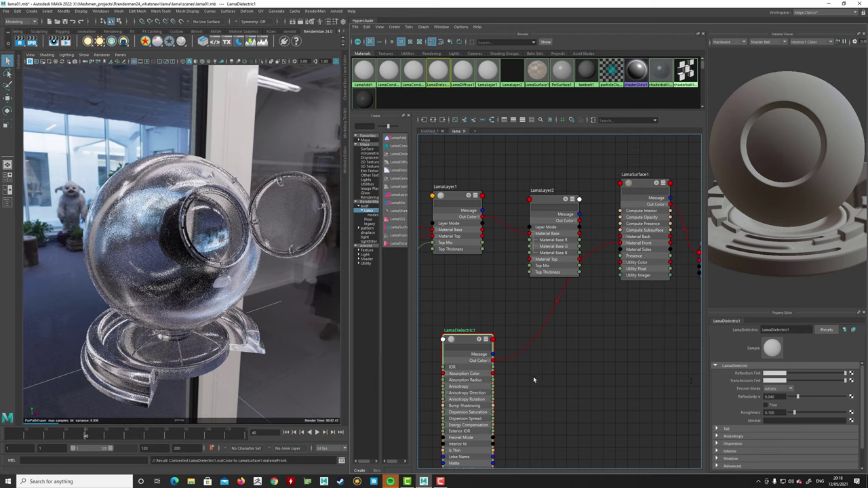
click(646, 183)
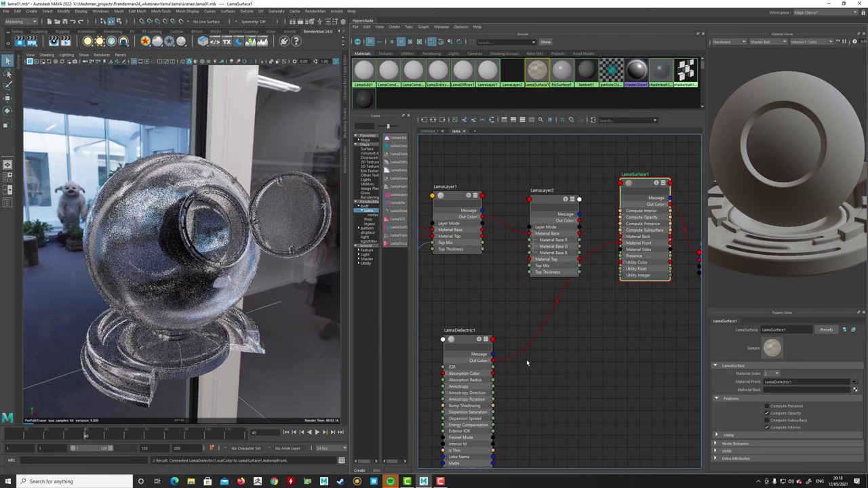
Set LamaDielectric1's interior Absorption Color to a pale red with a saturation of 0.114.
click(462, 339)
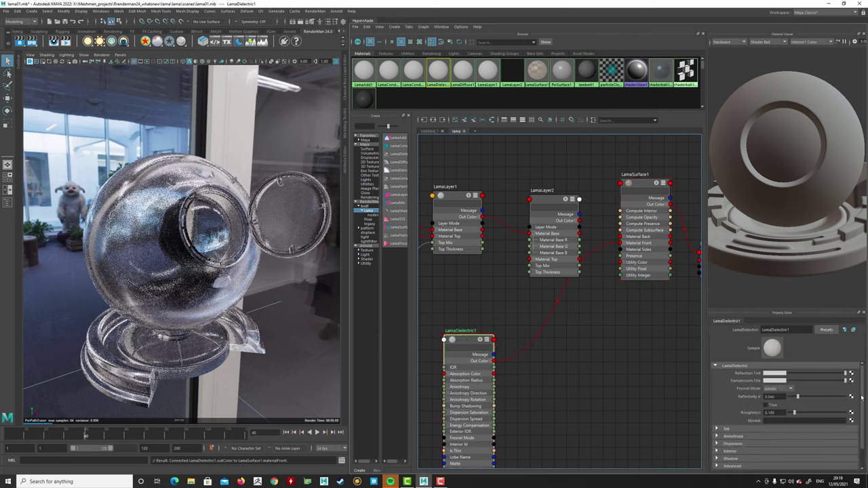
drag(864, 396, 865, 411)
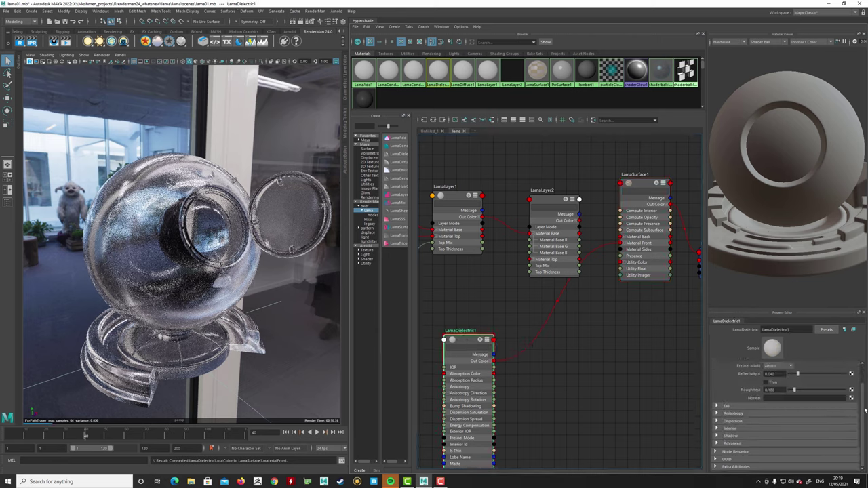
click(719, 429)
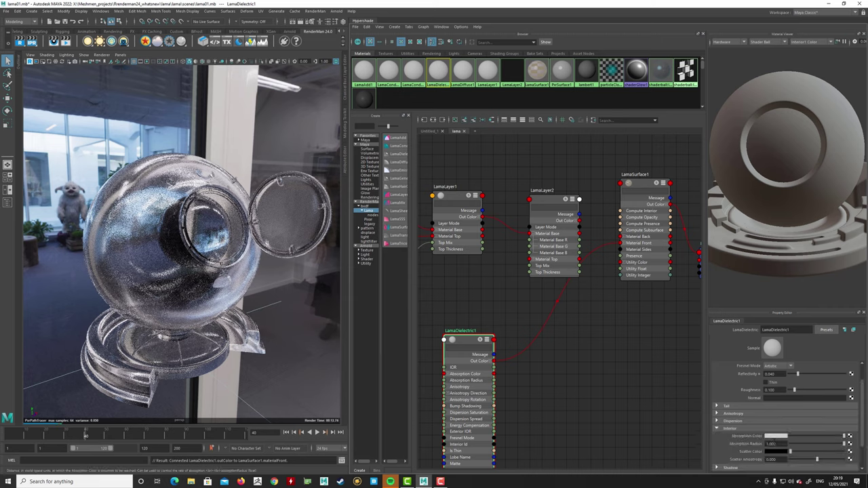
click(778, 439)
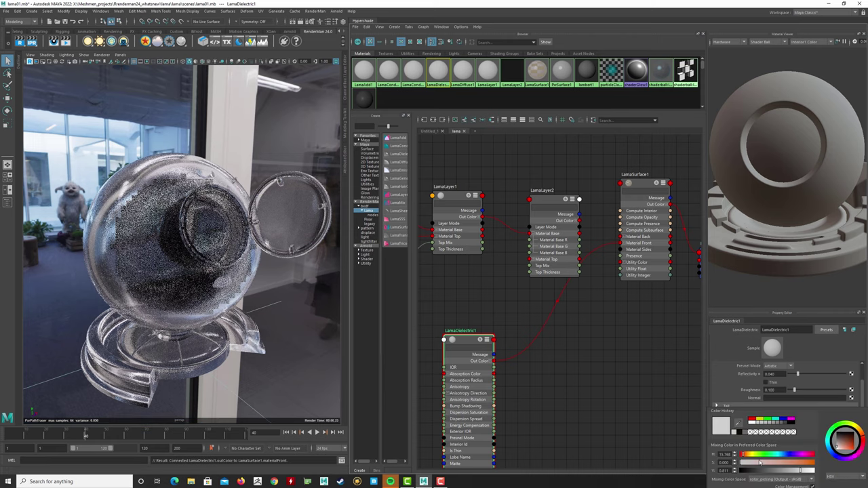
drag(747, 464, 750, 464)
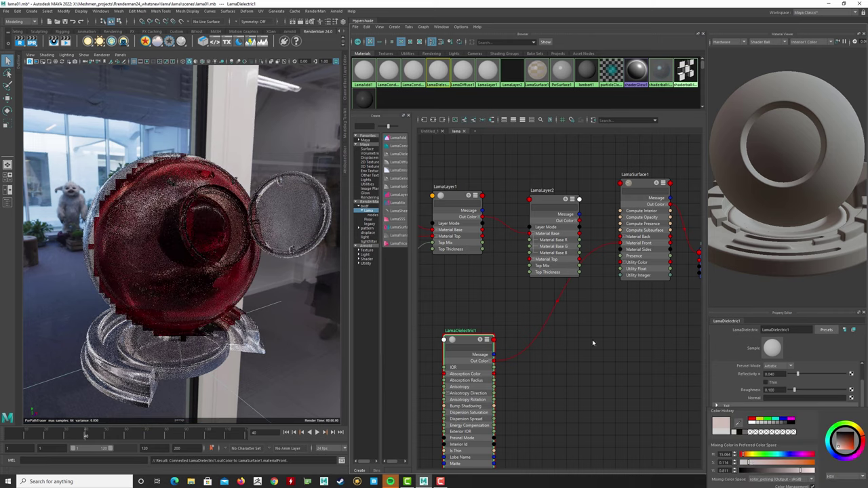
click(578, 324)
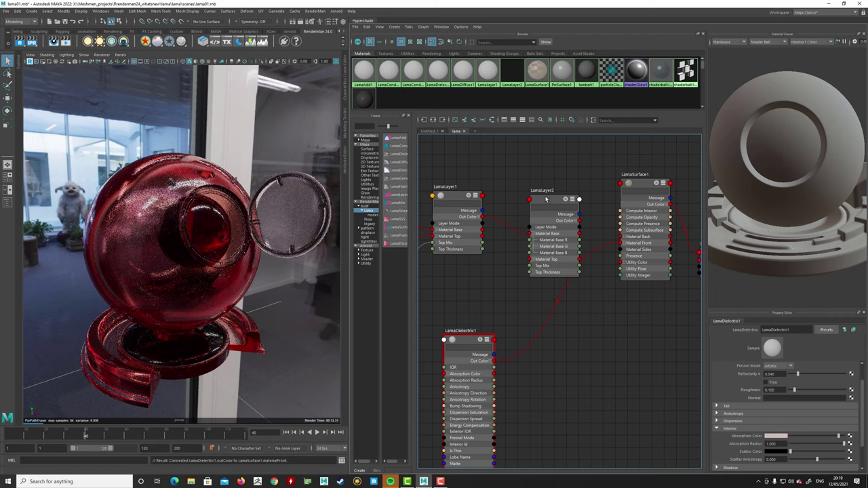
Reconnect LamaLayer2's Out Color to LamaSurface1's Material Front and connect LamaDielectric1's Out Color to LamaLayer2's Material Top.
drag(546, 198, 540, 198)
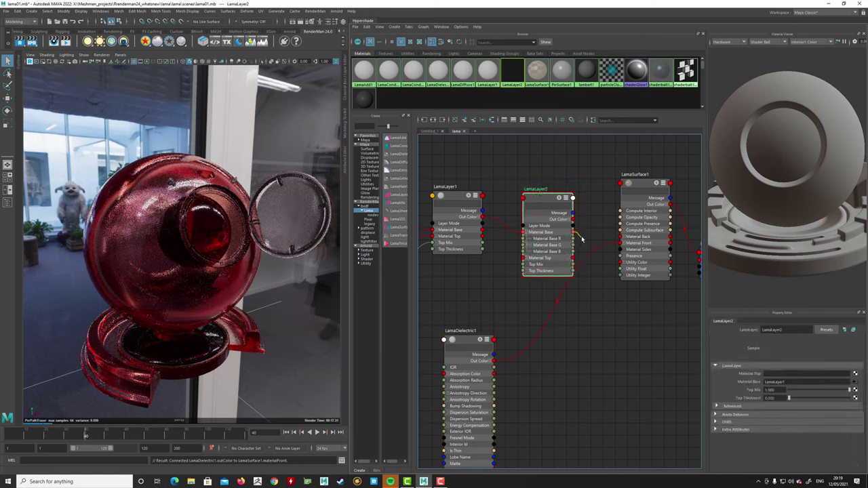
drag(597, 235, 619, 243)
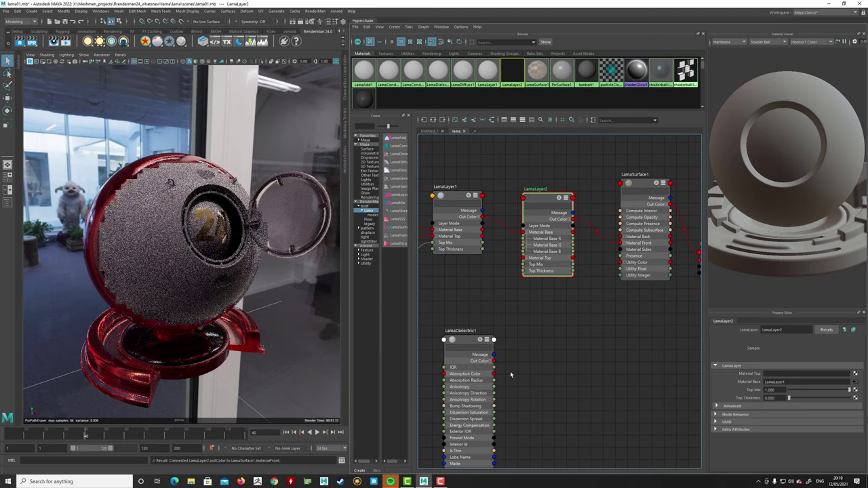
drag(494, 367, 532, 259)
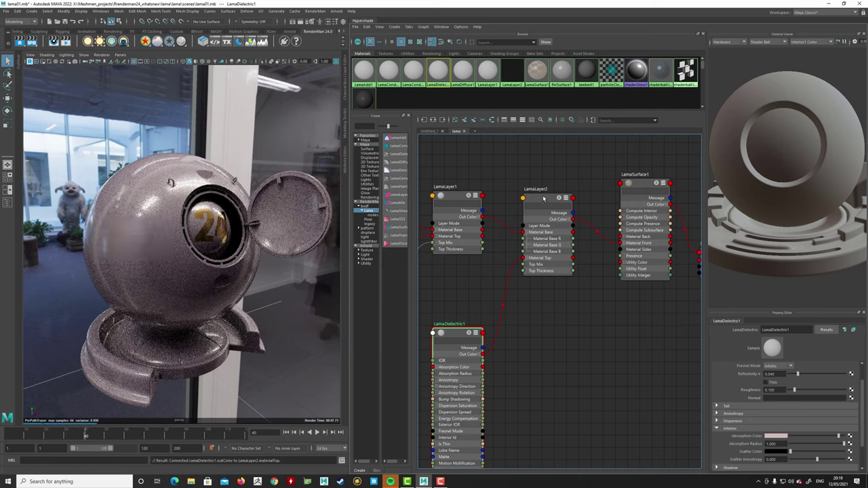
Set LamaLayer2's Top Thickness to 10 and inspect the rendered shader ball from several angles.
click(543, 198)
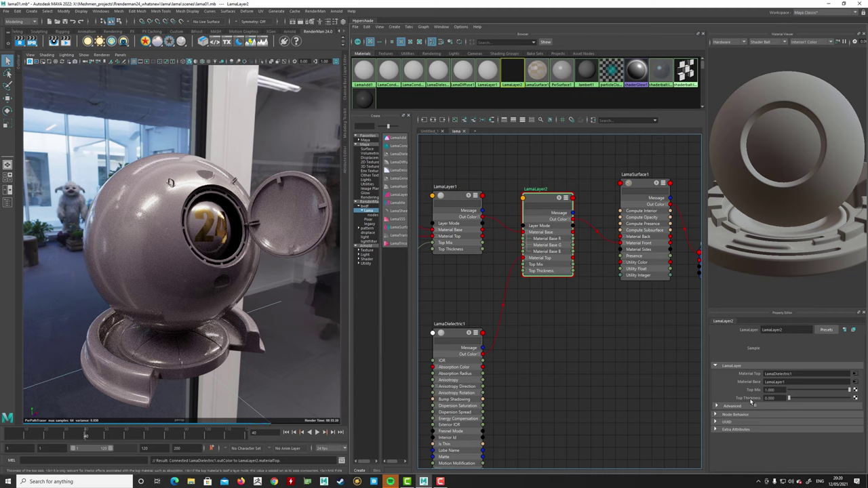
mouse_move(751, 402)
drag(788, 399, 850, 399)
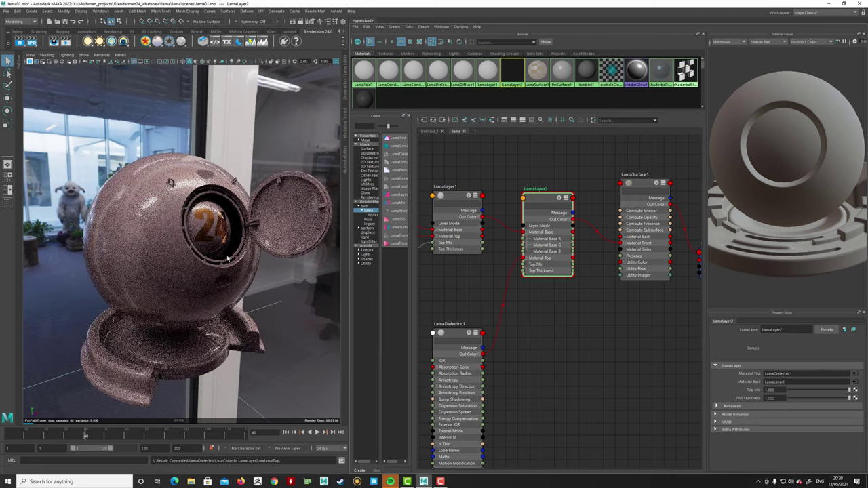
double_click(768, 397)
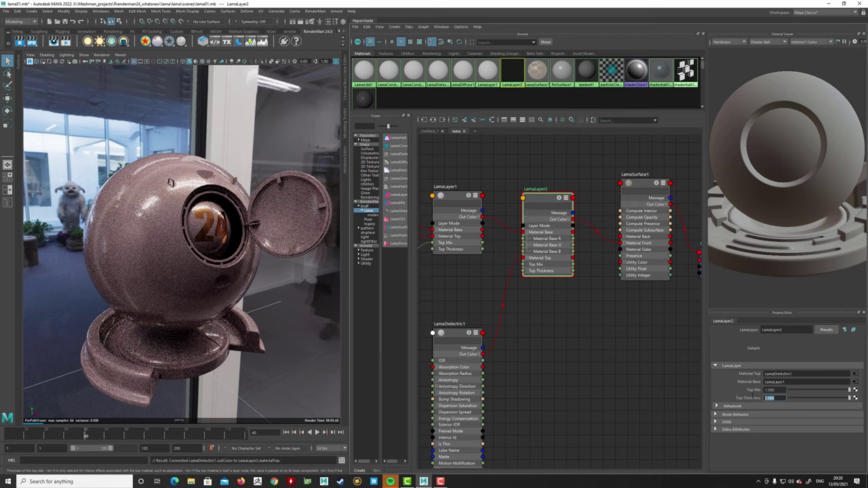
text(10)
key(Return)
alt+drag(203, 271, 231, 254)
alt+right_drag(231, 254, 237, 258)
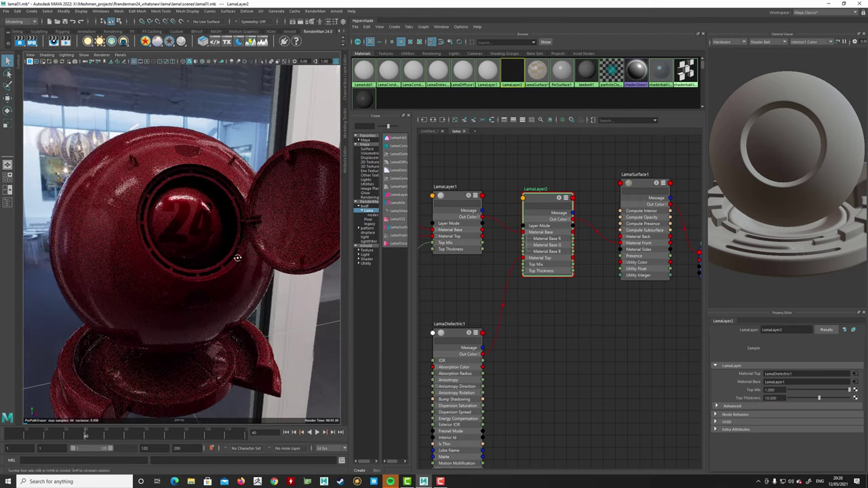
alt+drag(242, 261, 217, 277)
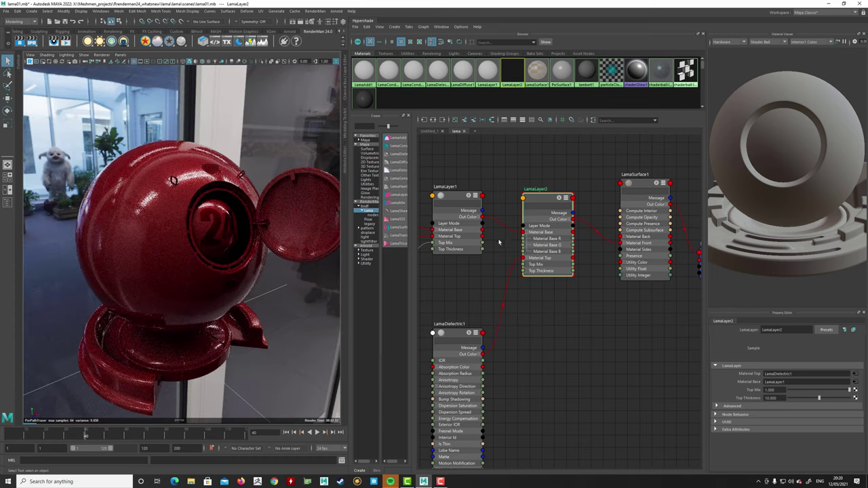
Collapse LamaDielectric1 and place it beside PxrTexture1, and move PxrChecker1 down beneath them.
click(455, 337)
key(1)
drag(462, 328, 467, 326)
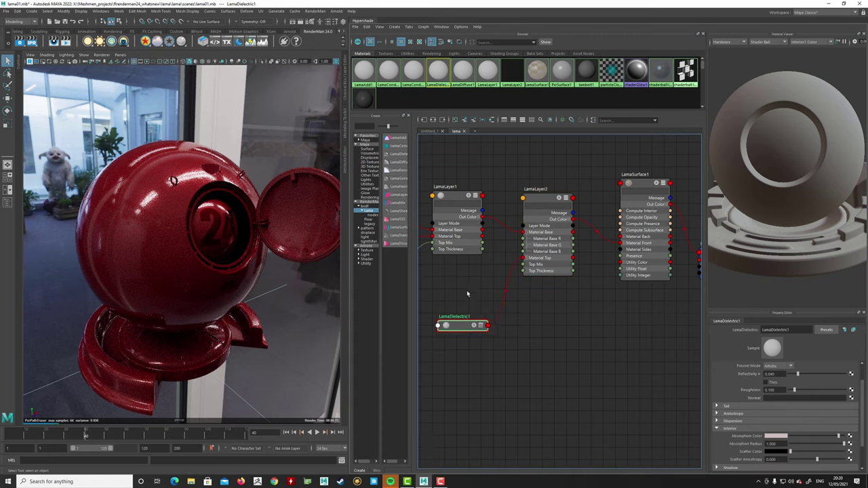
alt+middle_drag(467, 292, 560, 301)
drag(515, 359, 526, 383)
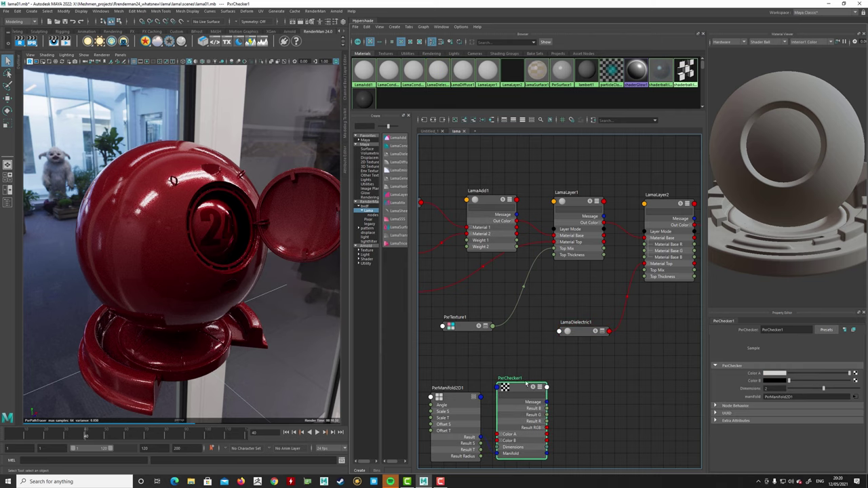
Collapse the LamaAdd1 and LamaLayer1 nodes and move LamaConductor2 up closer to PxrTexture1 in the graph.
click(478, 199)
key(1)
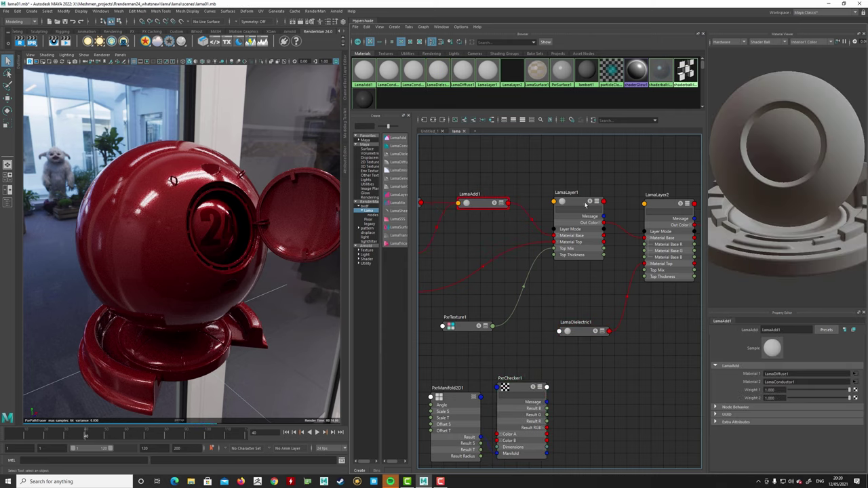
click(586, 204)
key(1)
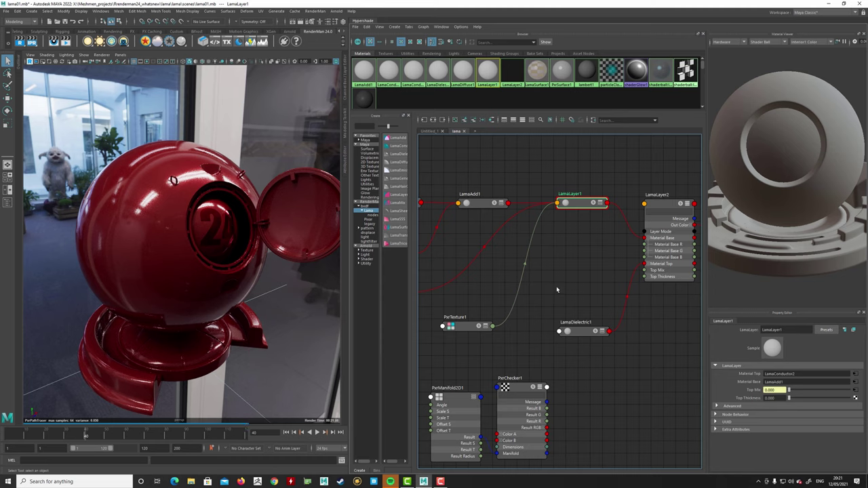
alt+middle_drag(557, 289, 592, 284)
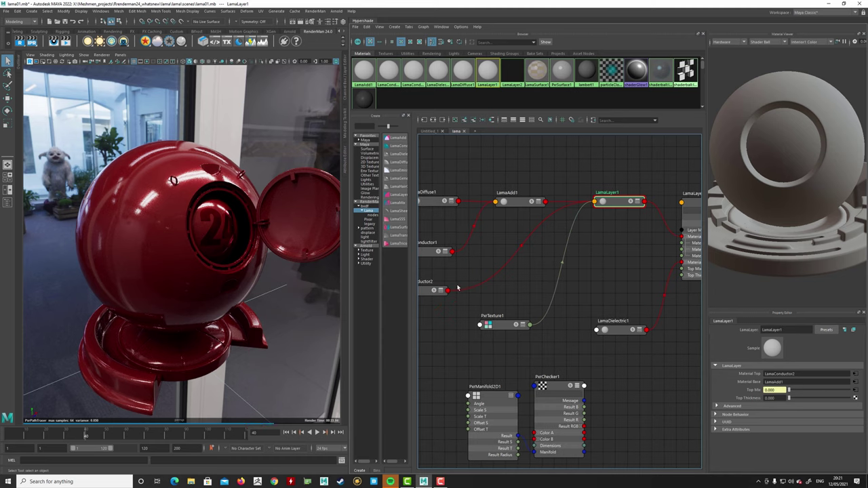
alt+middle_drag(496, 307, 534, 307)
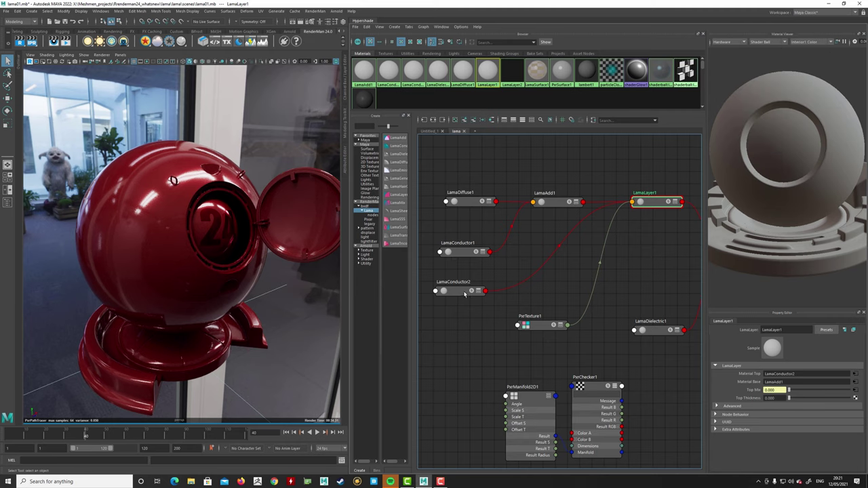
drag(465, 293, 504, 284)
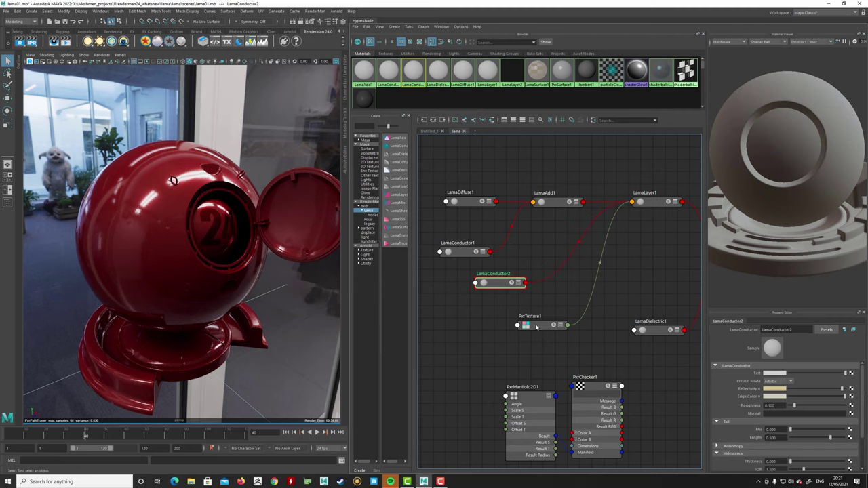
alt+drag(243, 266, 278, 275)
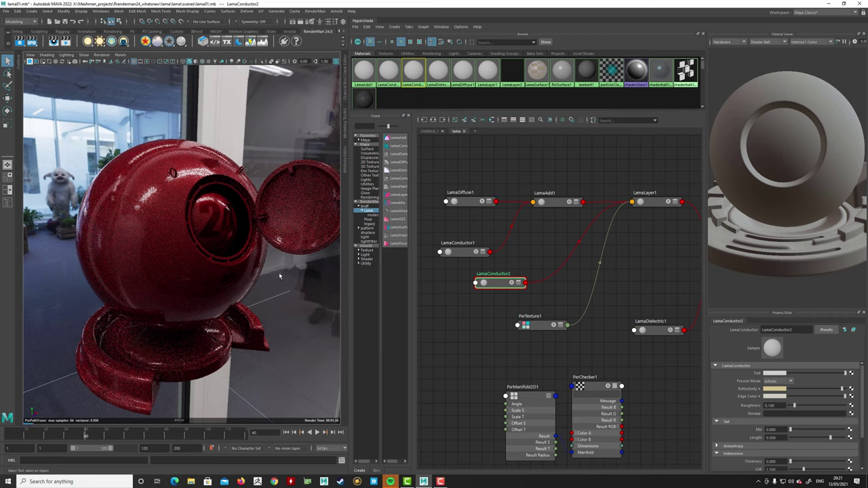
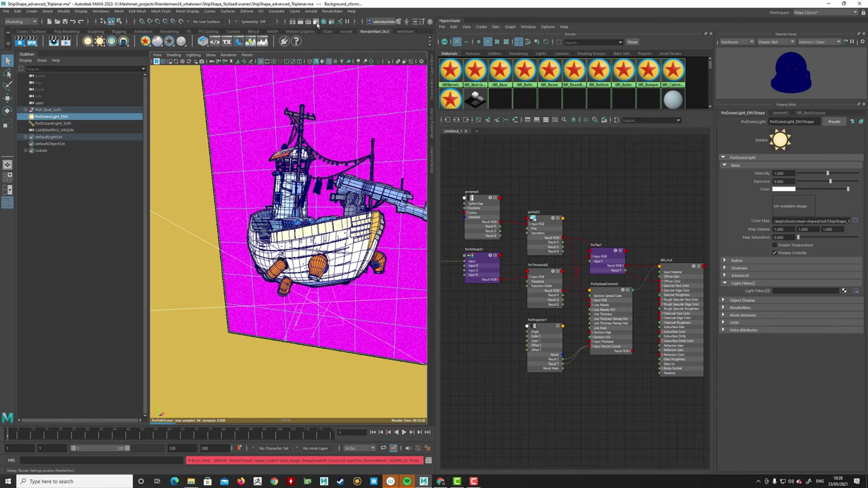
Examine the Stylized AOV preset, the display channels, and the Stylized Looks and display filter settings in the Render Settings.
click(317, 24)
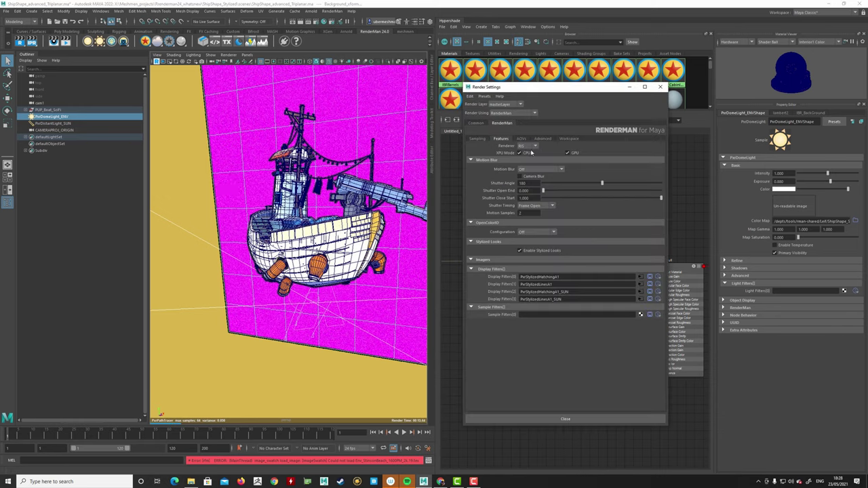
click(522, 139)
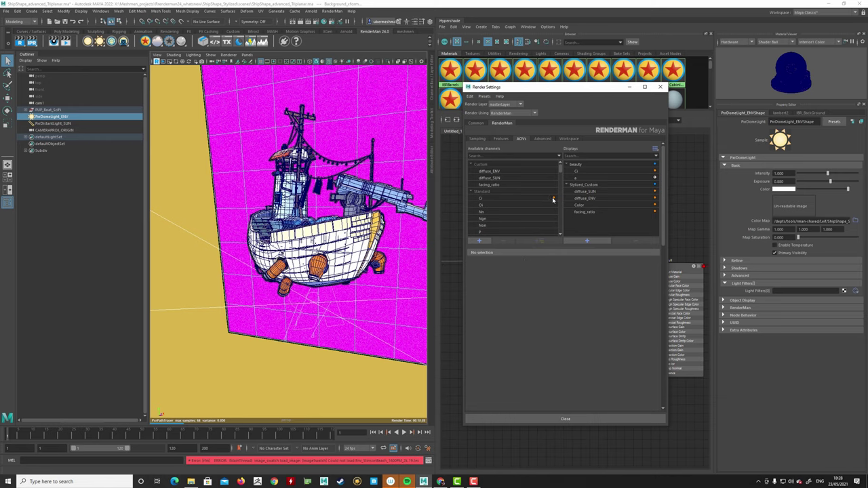
click(655, 149)
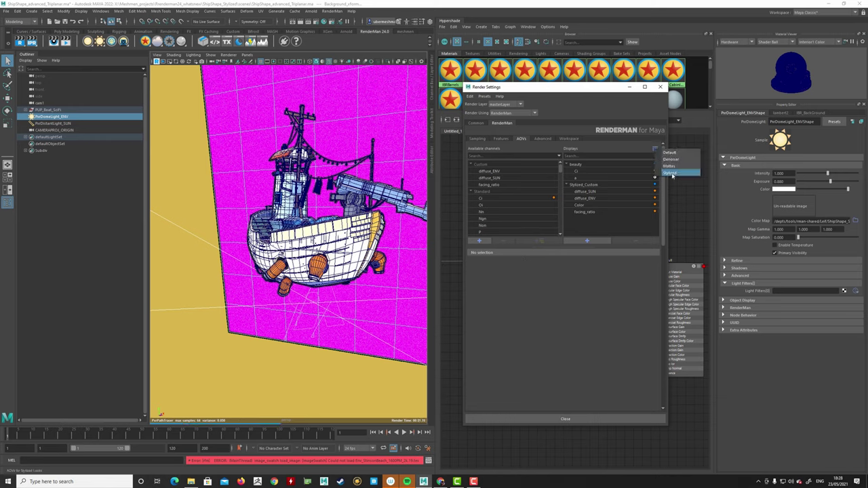
click(605, 139)
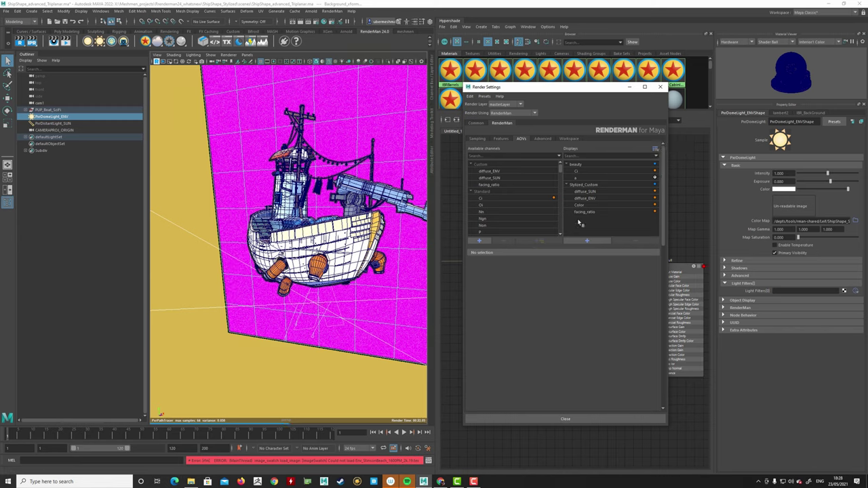
click(500, 139)
click(478, 139)
click(500, 139)
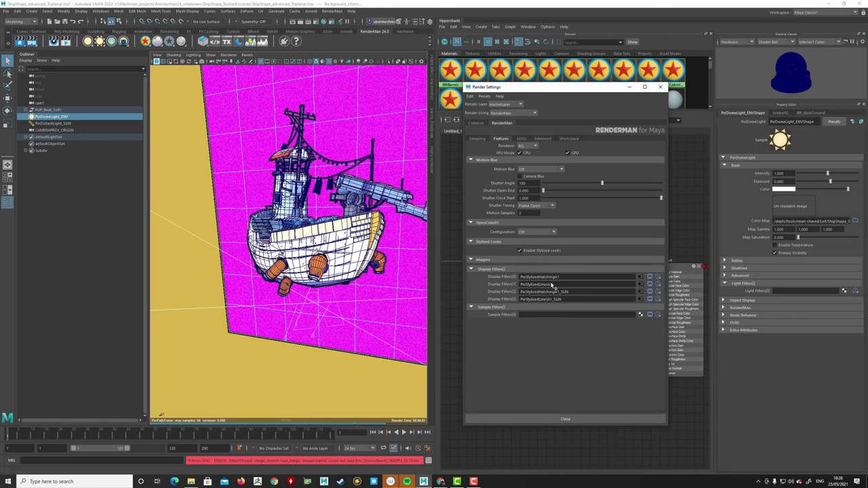
Load the PxrStylizedLinesA1 display filter's attributes, hide the Outliner and close the Render Settings.
click(639, 284)
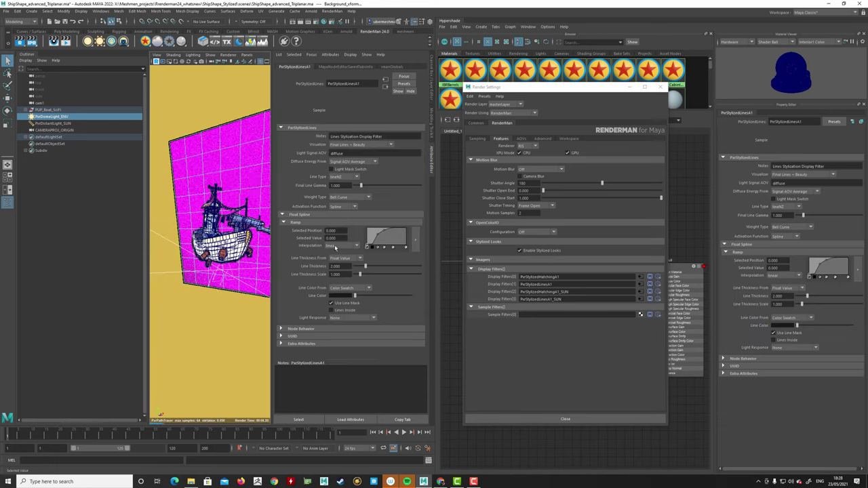
click(86, 103)
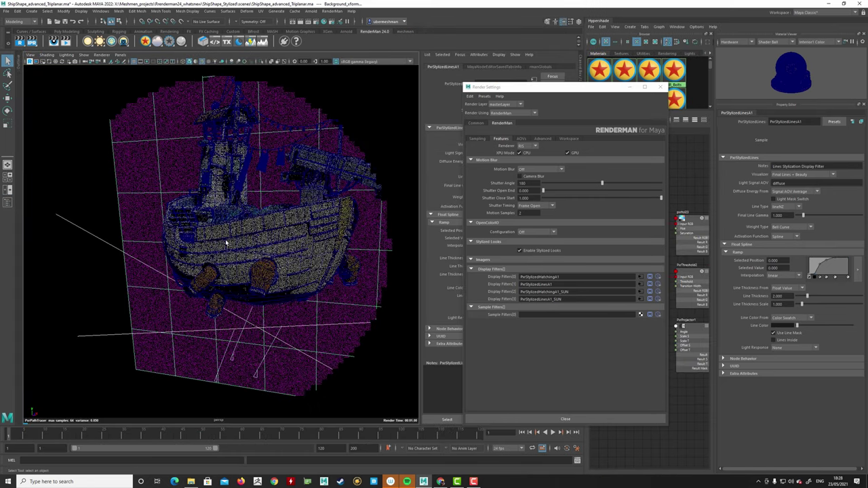
click(565, 419)
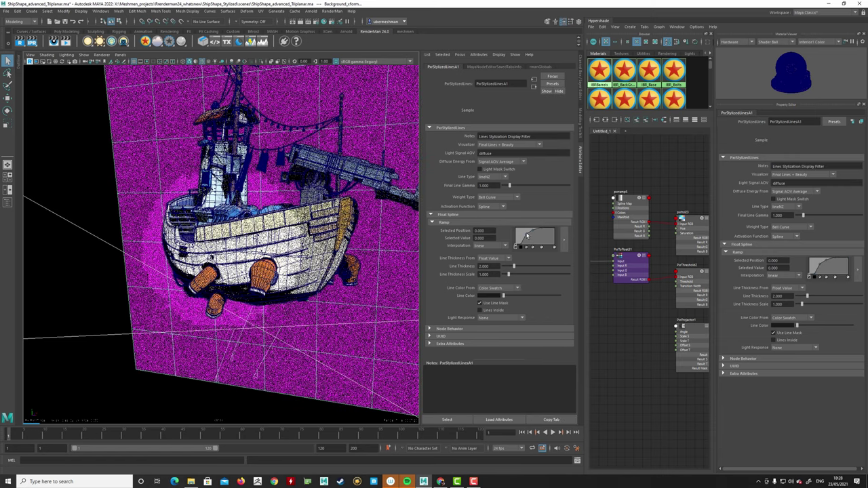
Reshape PxrStylizedLinesA1's Float Spline ramp, ending with a control point at position 0.122 and value 0.720.
drag(528, 235, 531, 246)
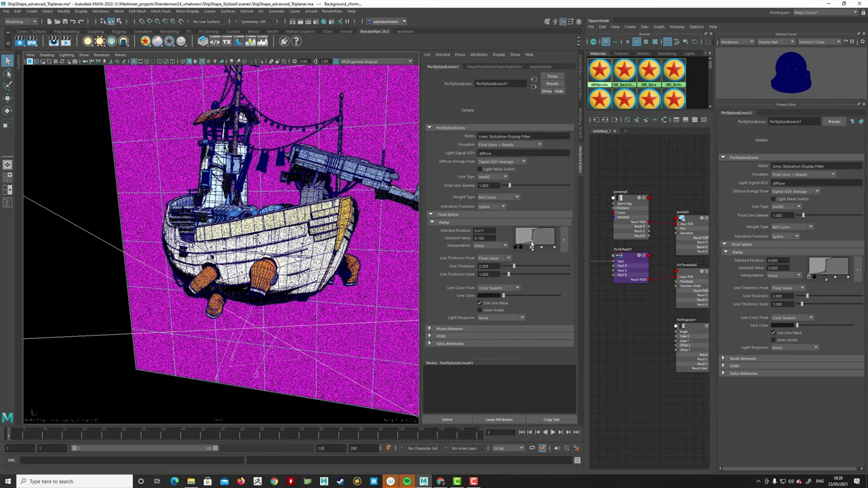
click(528, 240)
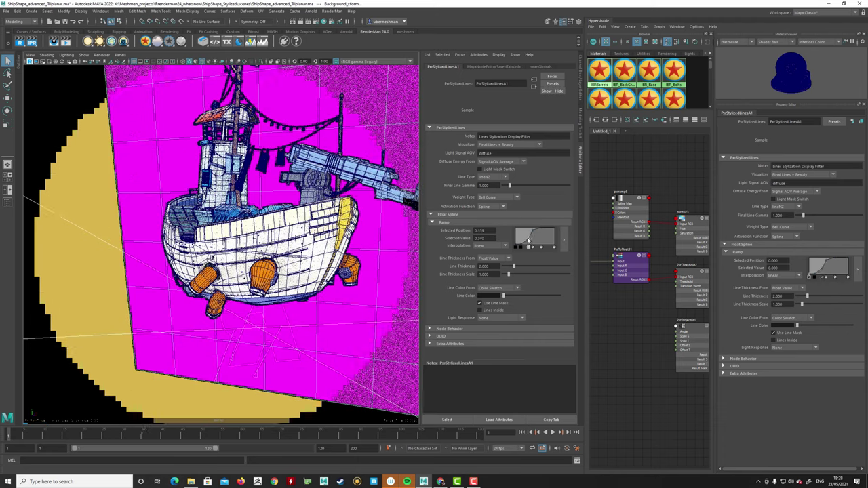
mouse_move(529, 238)
mouse_down()
mouse_move(523, 246)
mouse_move(518, 237)
mouse_up()
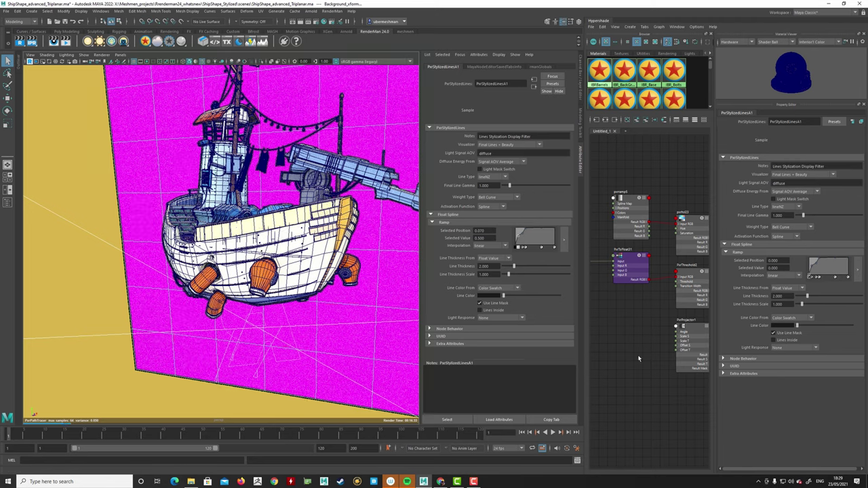
alt+middle_drag(636, 352, 644, 362)
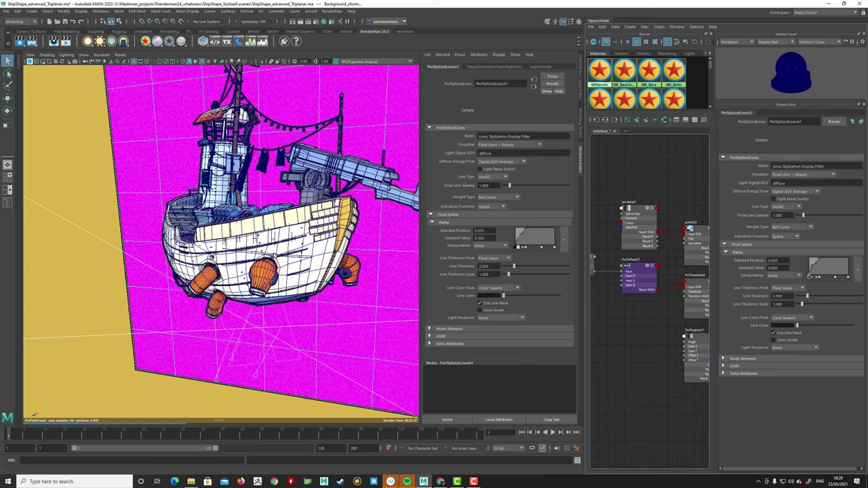
click(520, 234)
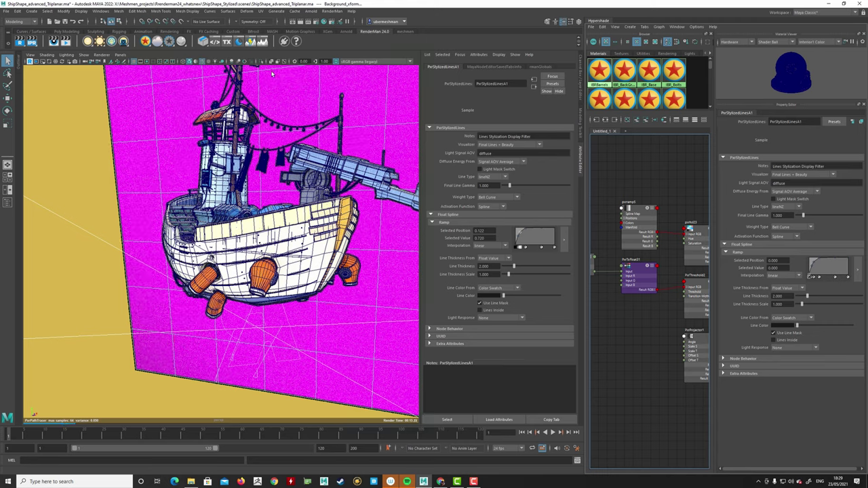
Open RenderMan Live Statistics and examine the timing and ray-count charts while viewing the ship from different angles.
click(253, 42)
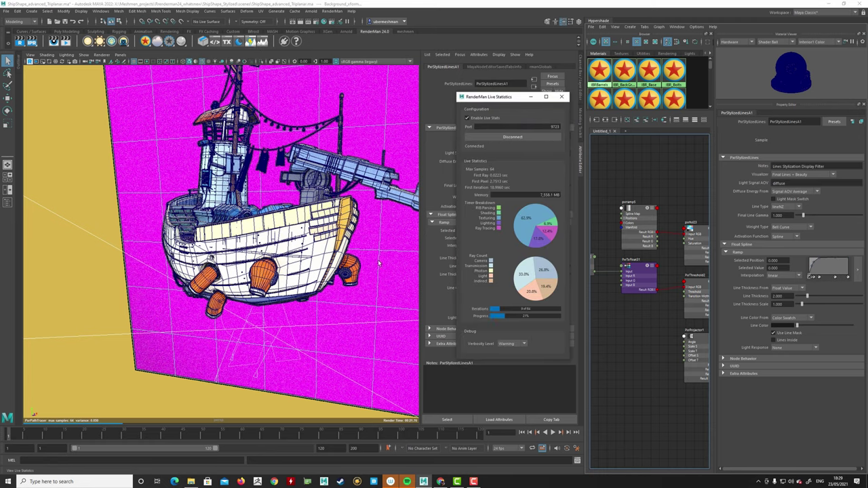
alt+drag(326, 299, 353, 319)
alt+drag(318, 291, 505, 284)
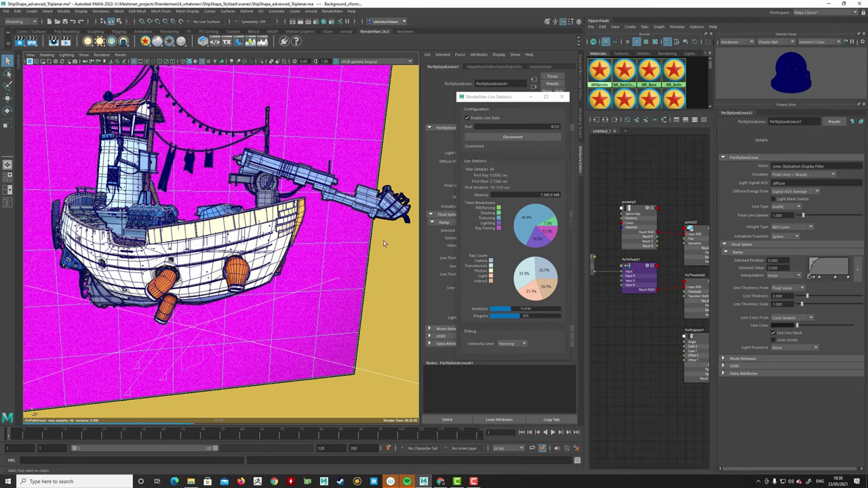
alt+drag(359, 237, 261, 240)
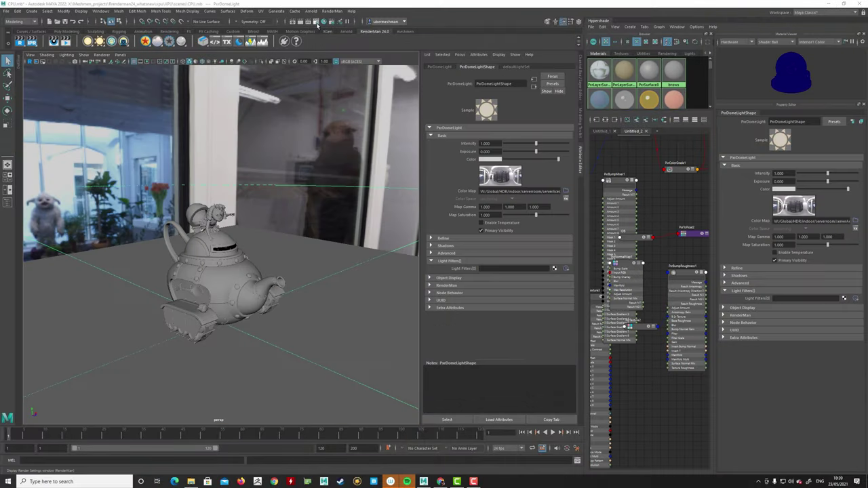
Review the teapot scene's RenderMan sampling settings and available OpenColorIO configurations in the Render Settings, keeping ACES-1.2.
click(316, 23)
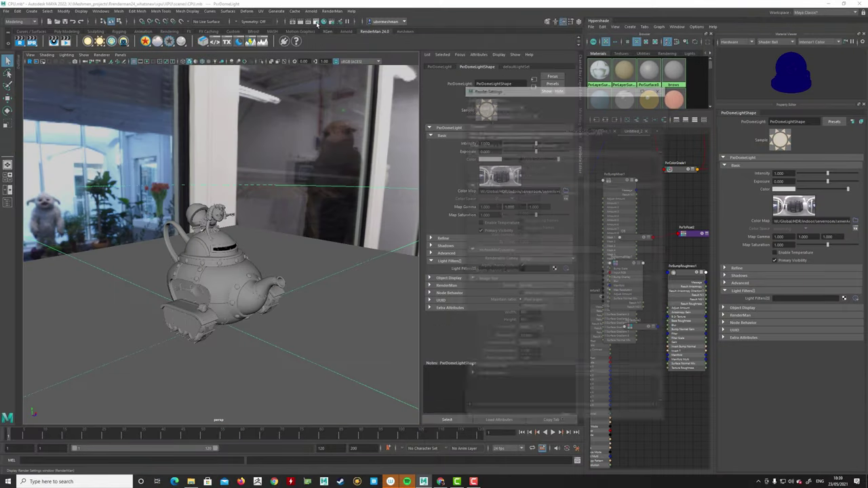
drag(551, 90, 340, 84)
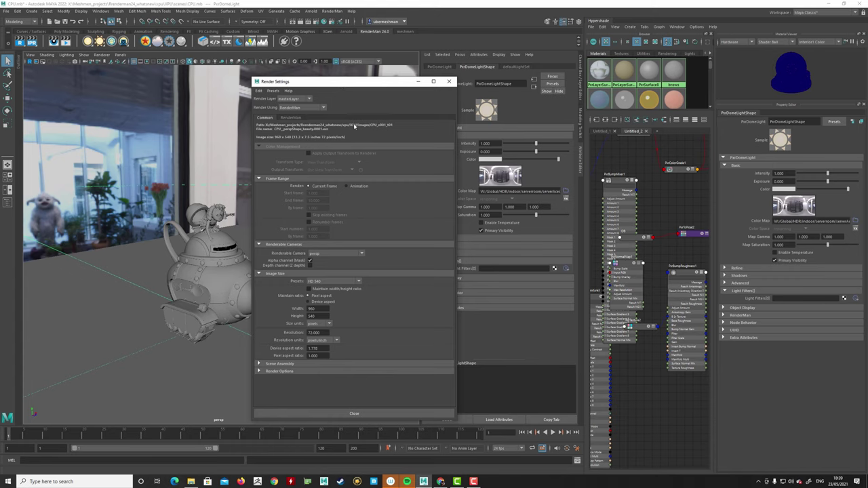
click(291, 118)
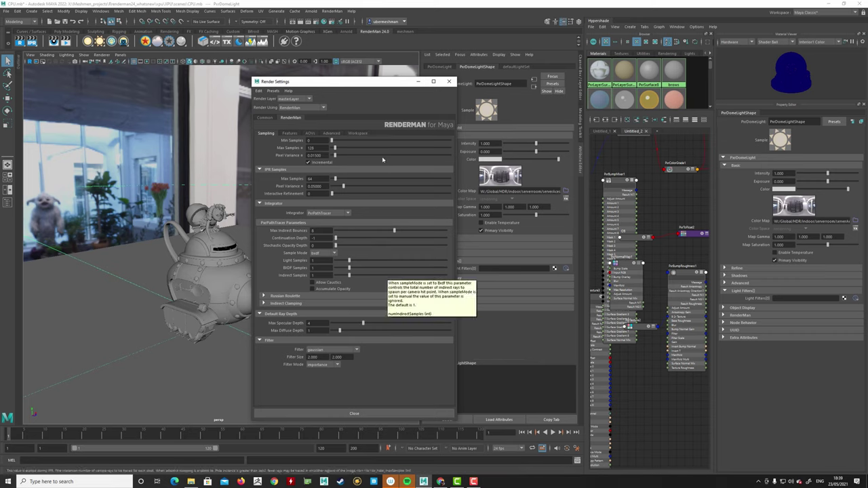
click(290, 133)
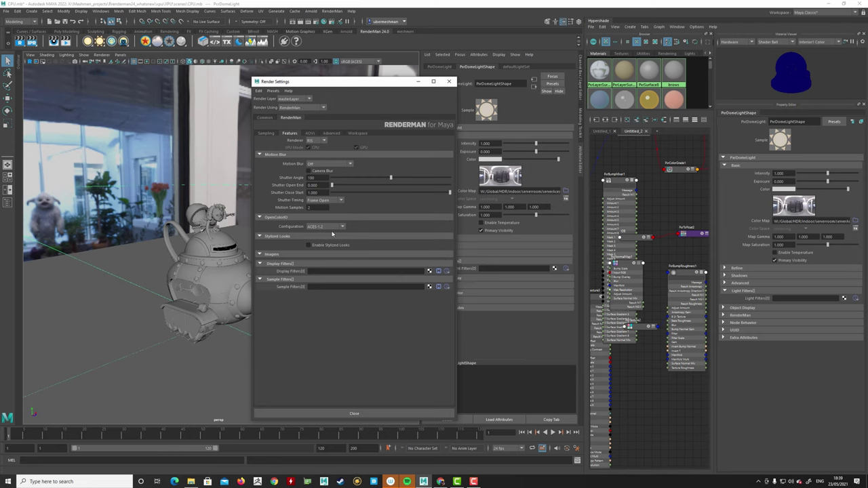
click(323, 228)
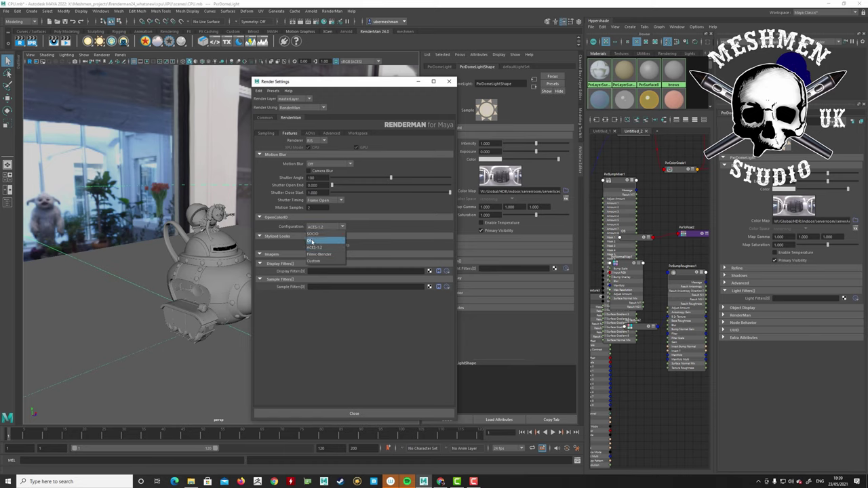
click(268, 228)
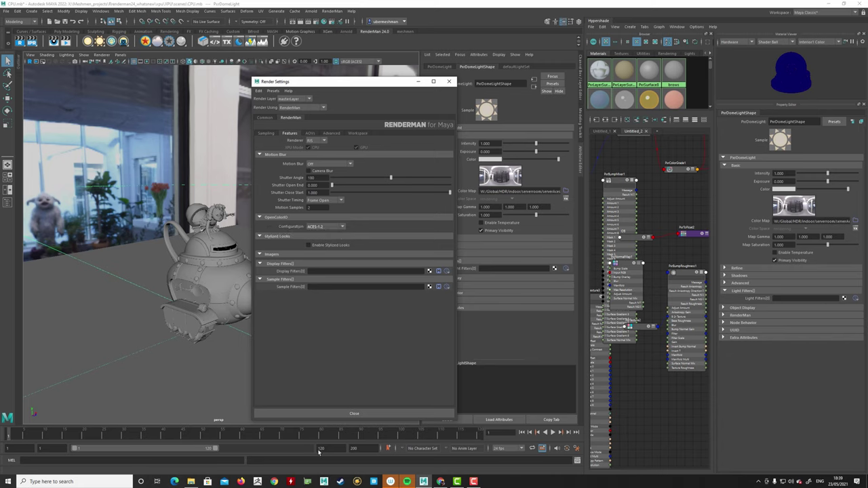
click(354, 413)
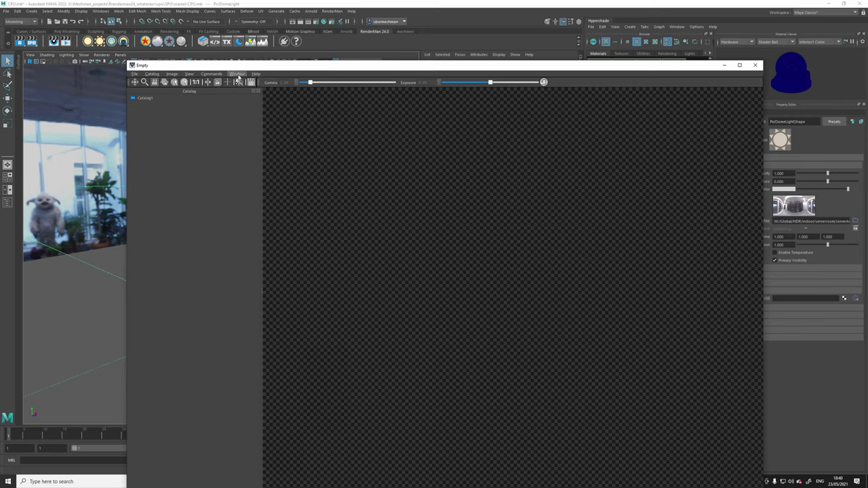
Open the it preferences and review the Color Management settings, uncovering the preferences window behind the viewer.
click(237, 74)
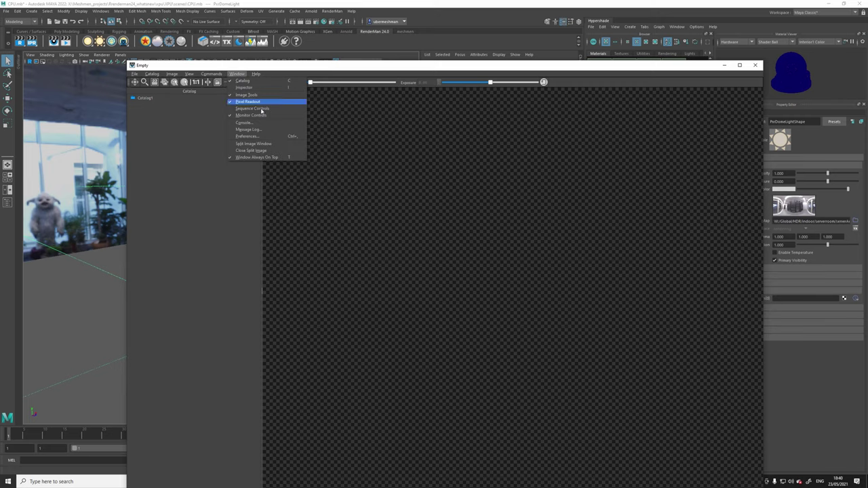
click(249, 138)
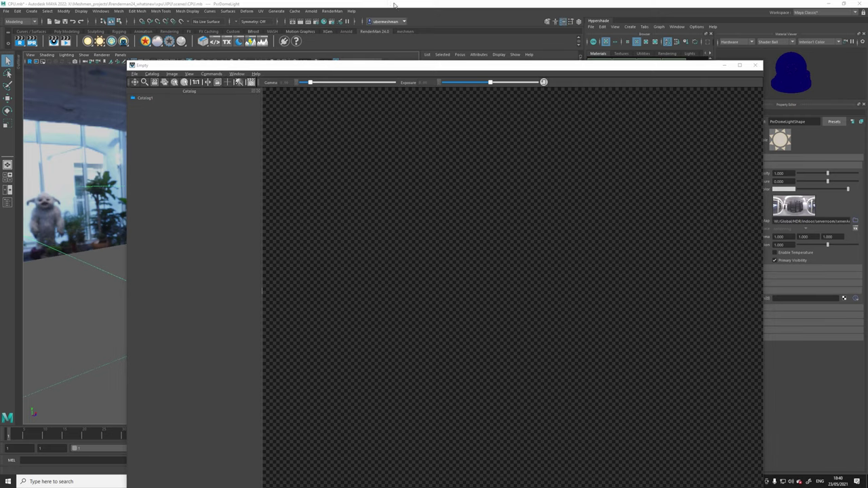
drag(385, 69, 372, 43)
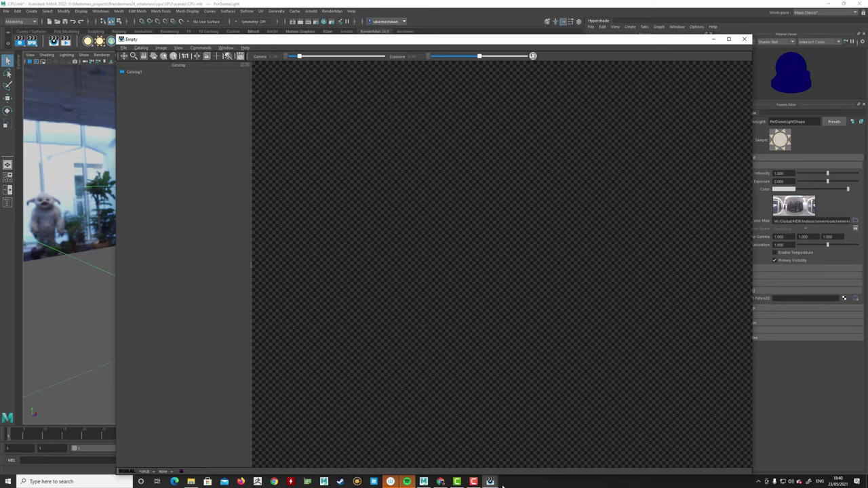
mouse_move(491, 481)
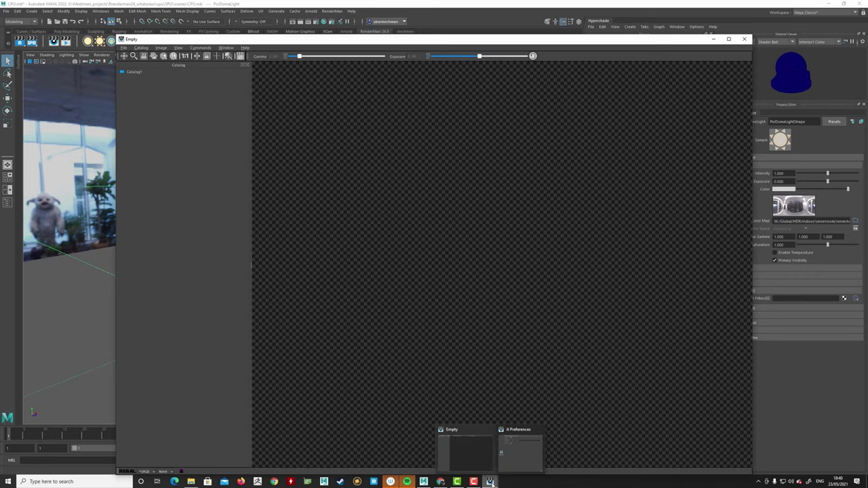
click(517, 446)
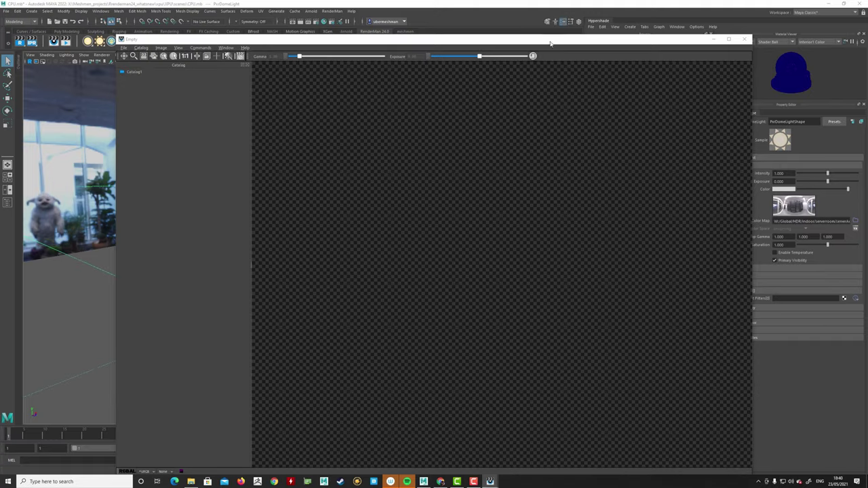
drag(550, 42, 554, 348)
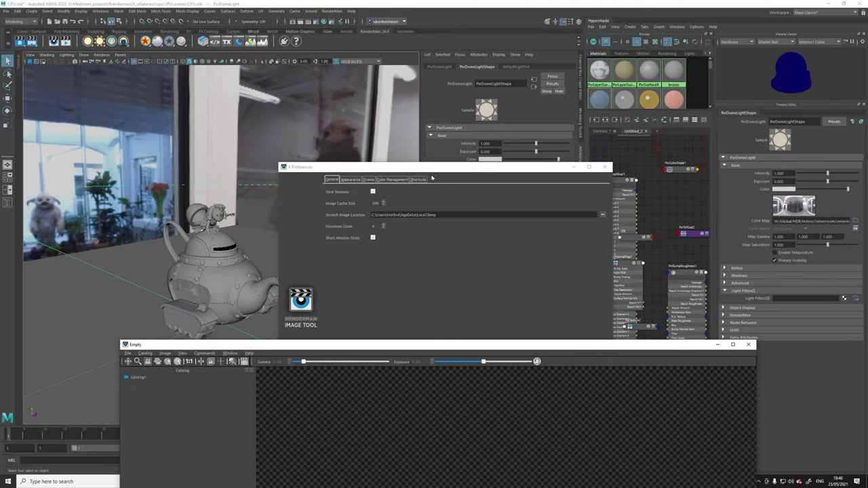
drag(436, 168, 439, 147)
click(400, 158)
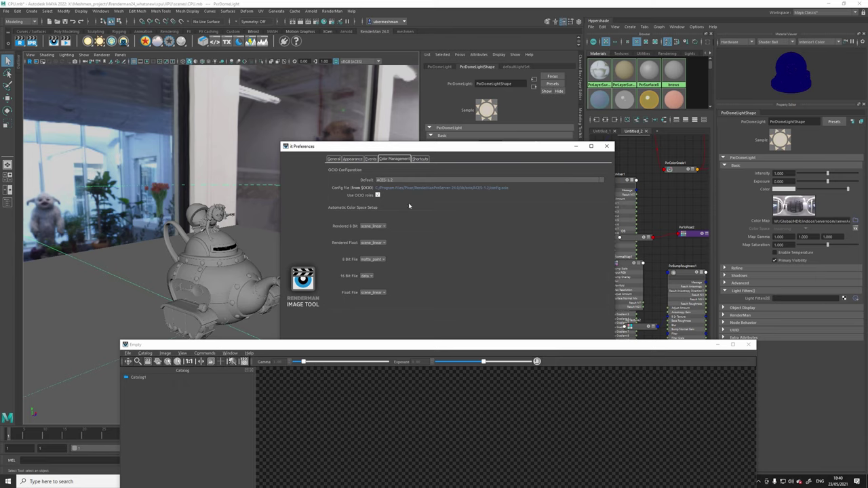
Look up the Image Color Space options in the empty it viewer and close the viewer.
drag(395, 339, 391, 25)
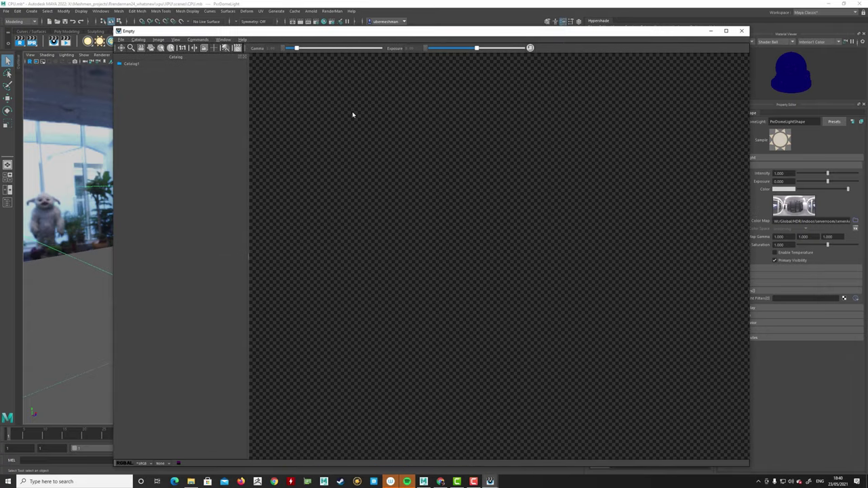
right_click(345, 126)
right_click(316, 117)
right_click(316, 117)
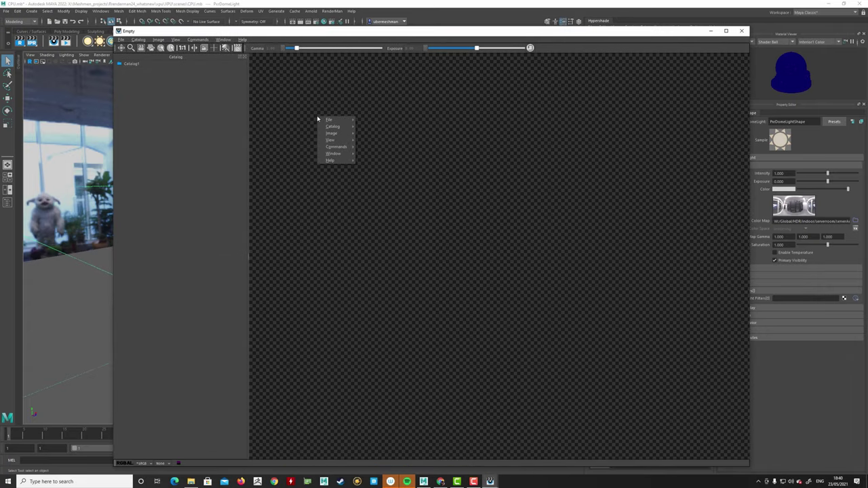
mouse_move(329, 140)
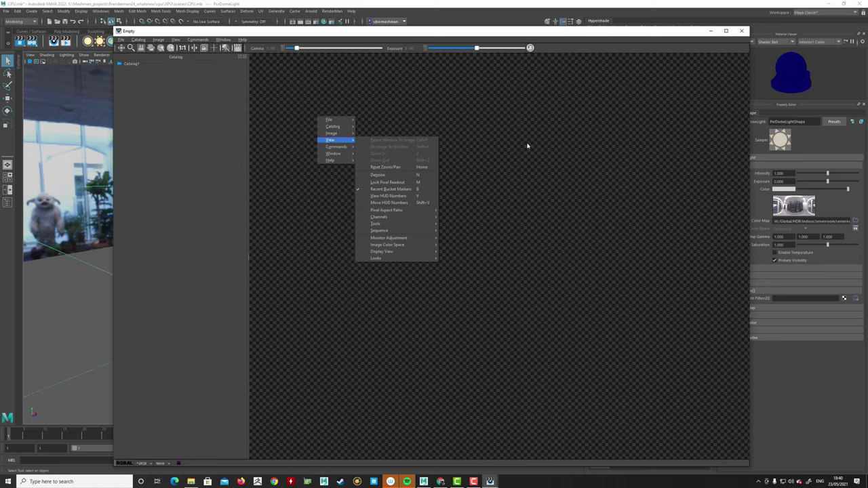
mouse_move(410, 251)
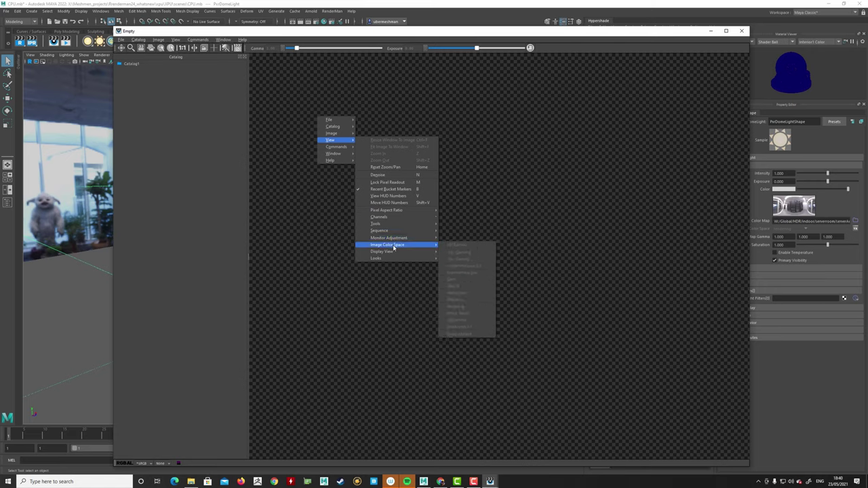
click(289, 179)
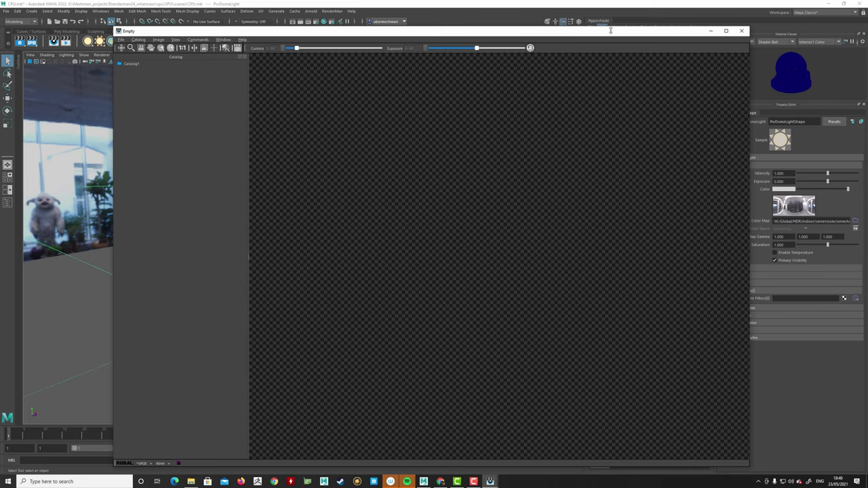
click(741, 30)
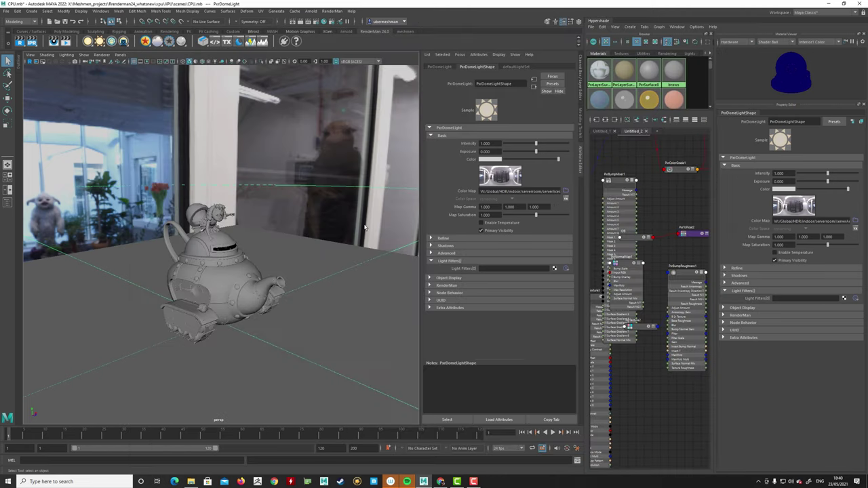
Render the teapot scene to it and examine the available display views and image color spaces.
click(20, 42)
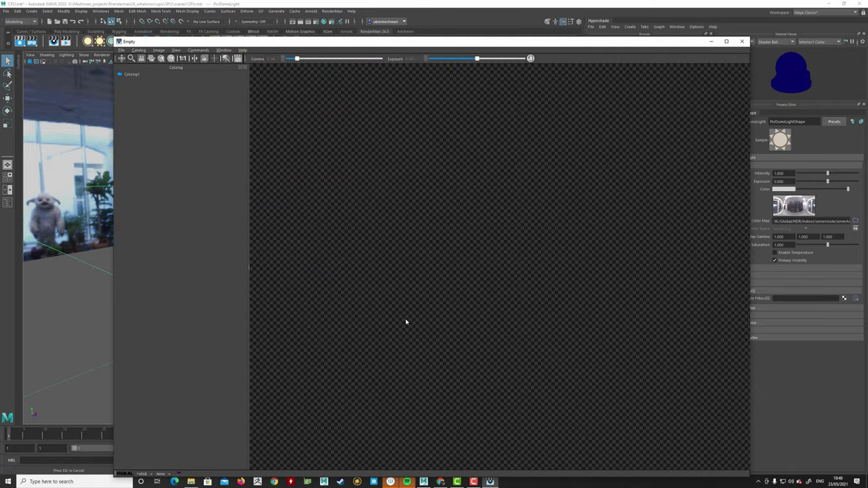
right_click(479, 238)
mouse_move(493, 262)
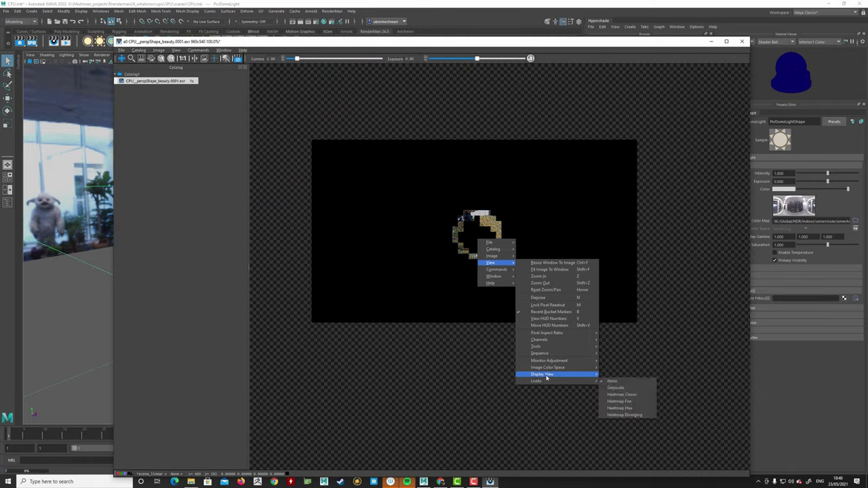
mouse_move(551, 368)
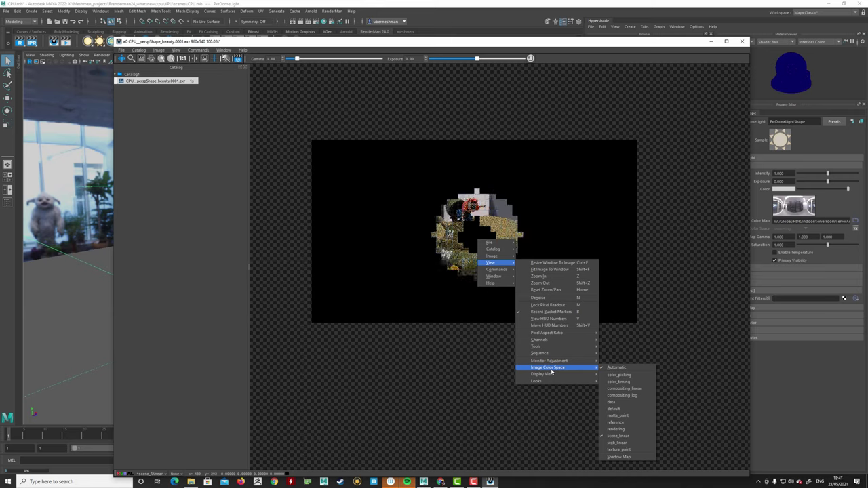
click(401, 370)
Switch the teapot render's display view to Rec.709 and close the it viewer, discarding the session.
right_click(439, 258)
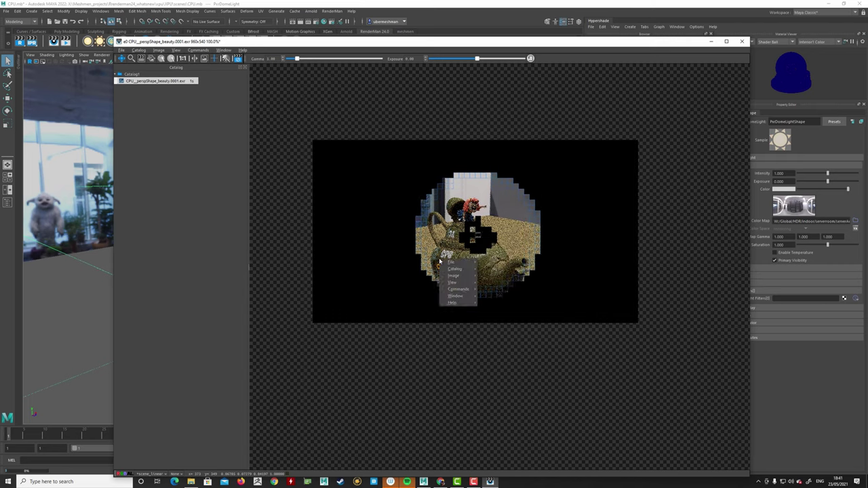
mouse_move(453, 282)
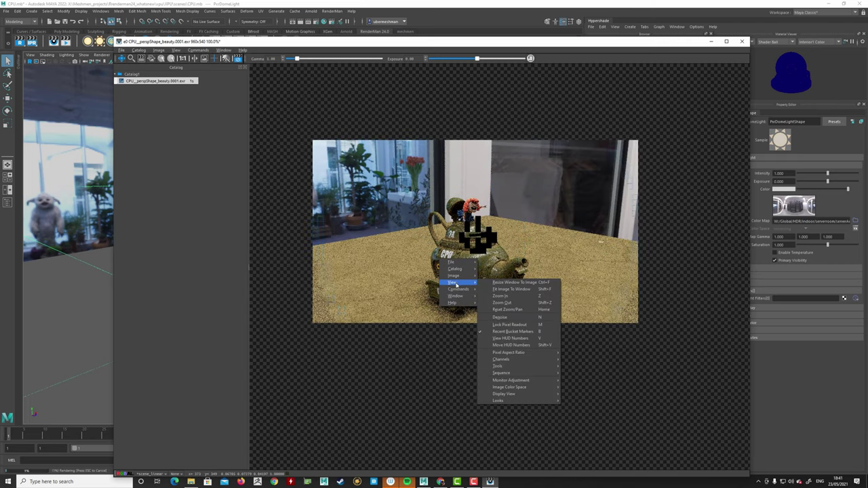
mouse_move(520, 394)
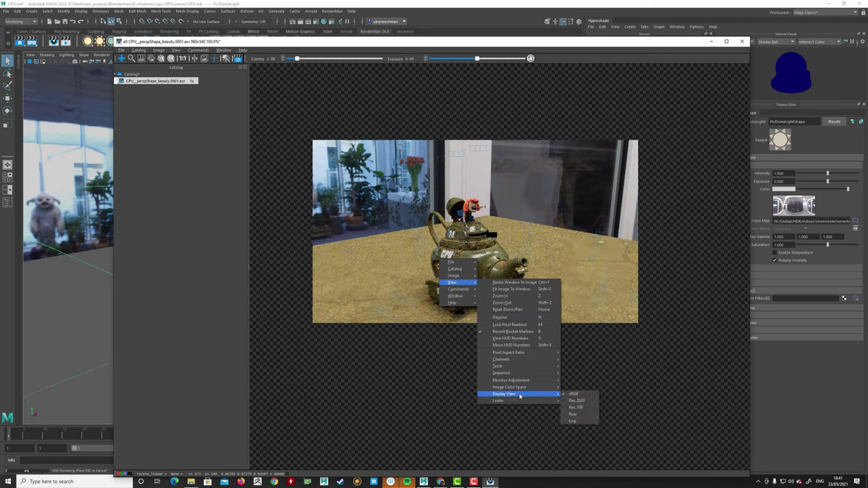
click(576, 408)
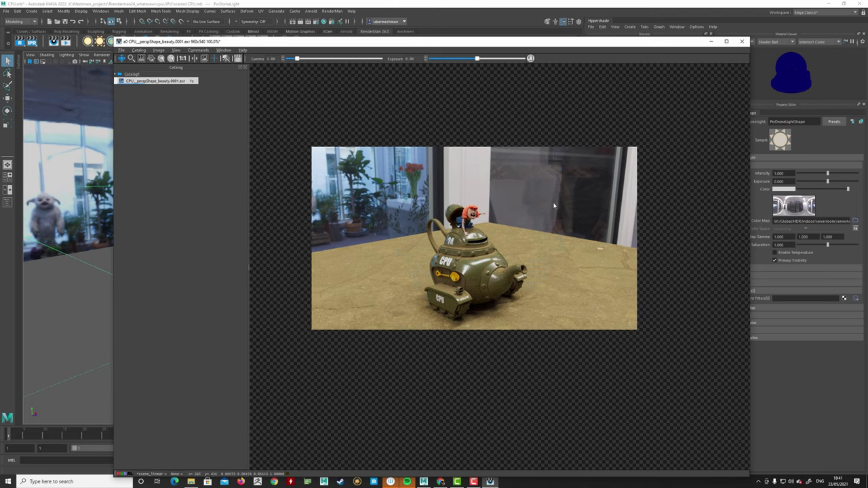
click(743, 42)
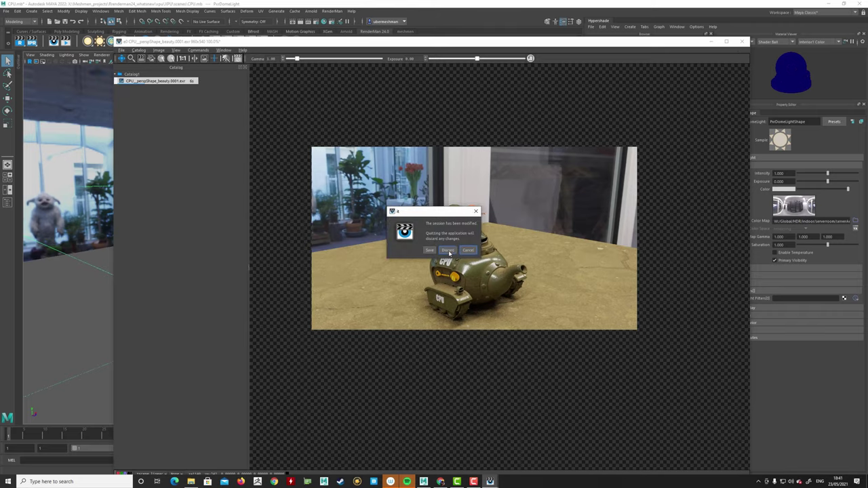
click(447, 249)
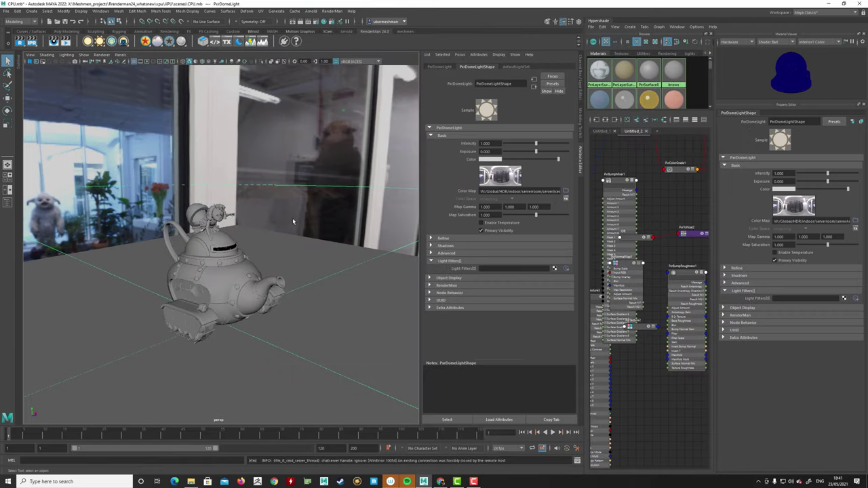
Open the RenderMan Texture Manager and examine the color space options of the A mari_float UDIM texture, keeping data.
click(228, 42)
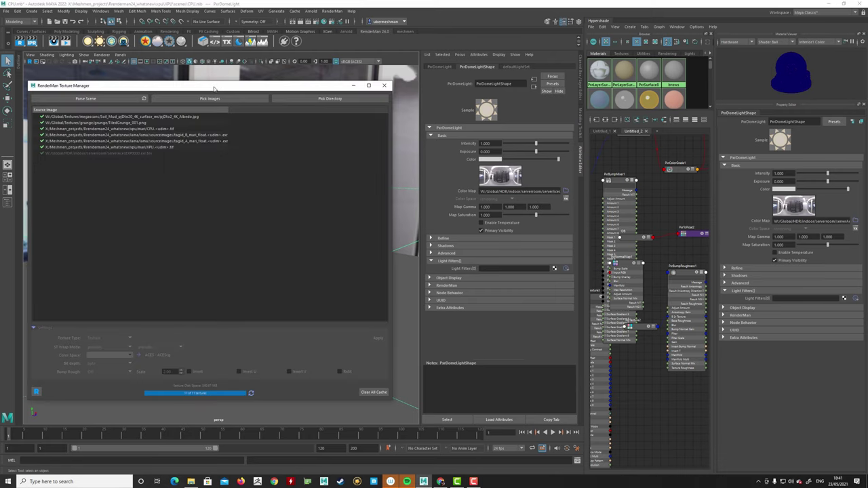
drag(215, 87, 345, 88)
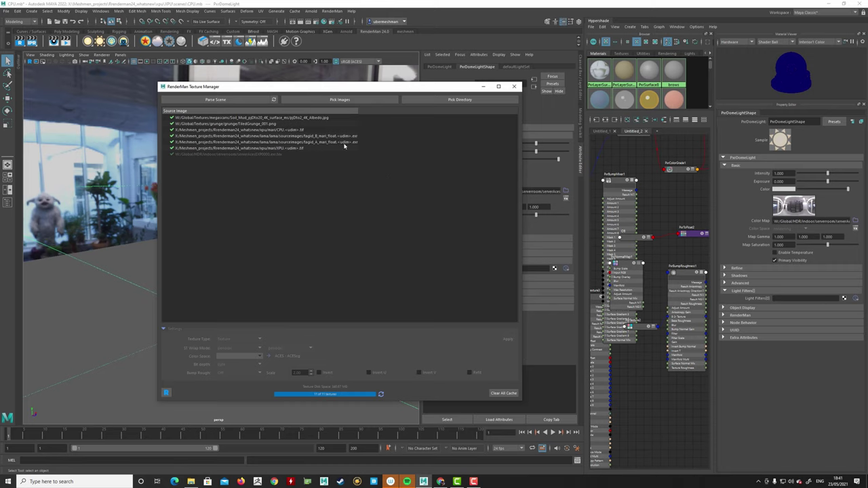
click(313, 143)
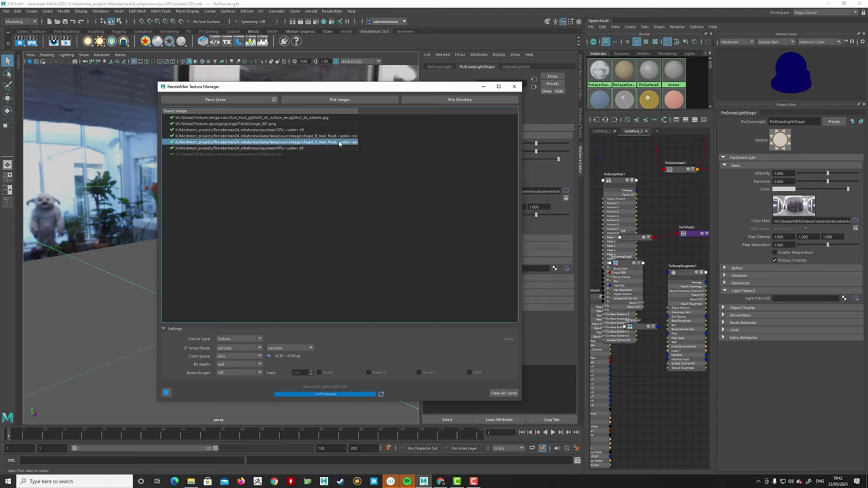
click(233, 357)
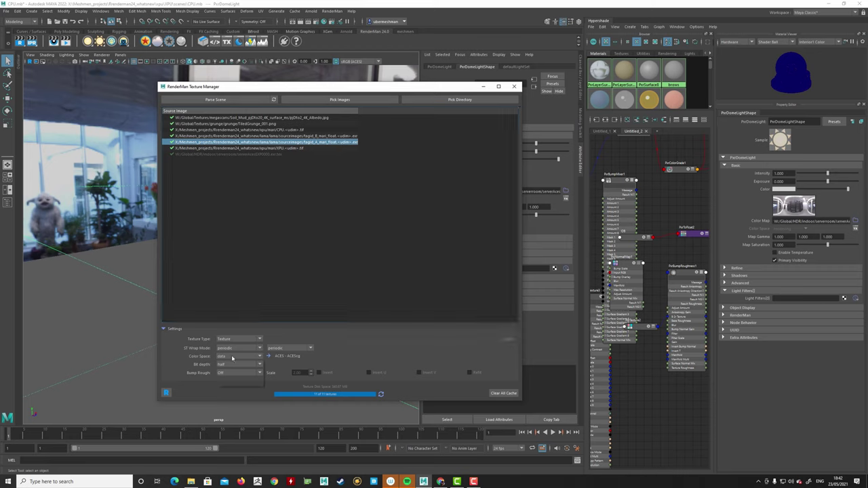
click(236, 384)
click(239, 357)
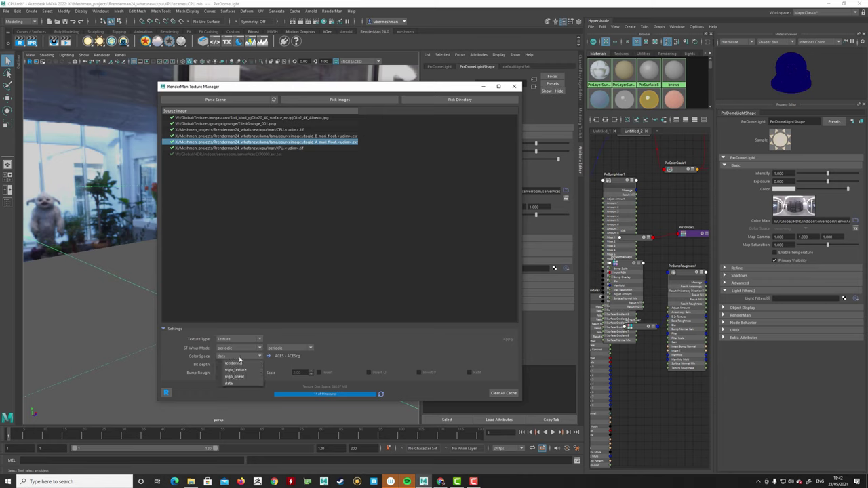
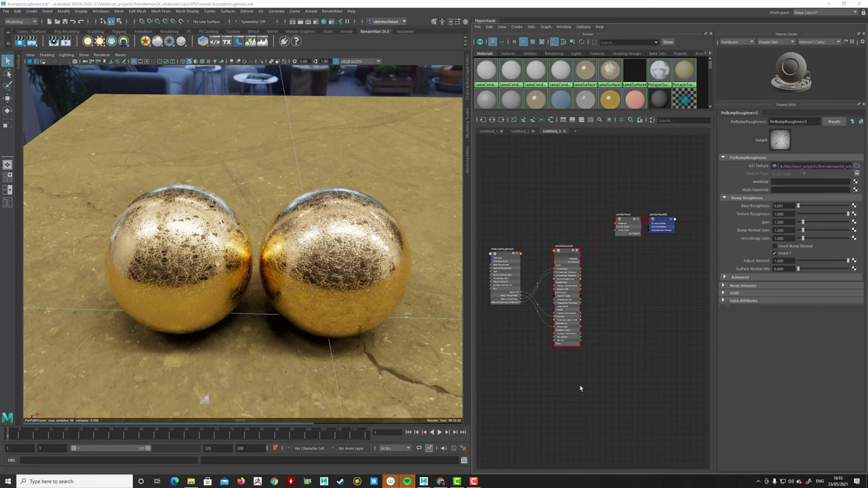
Create a new PxrBumpRoughness node in the Hypershade graph and place it below the existing bump roughness node.
alt+middle_drag(553, 412, 589, 388)
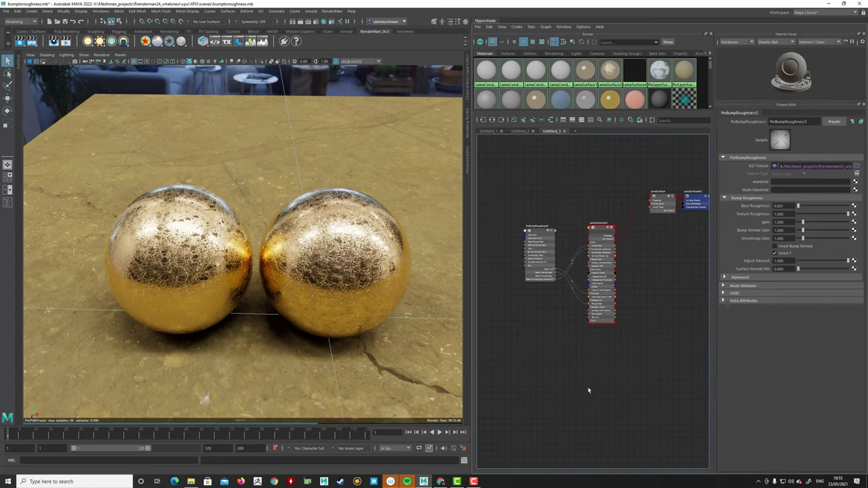
alt+middle_drag(547, 359, 552, 364)
key(Tab)
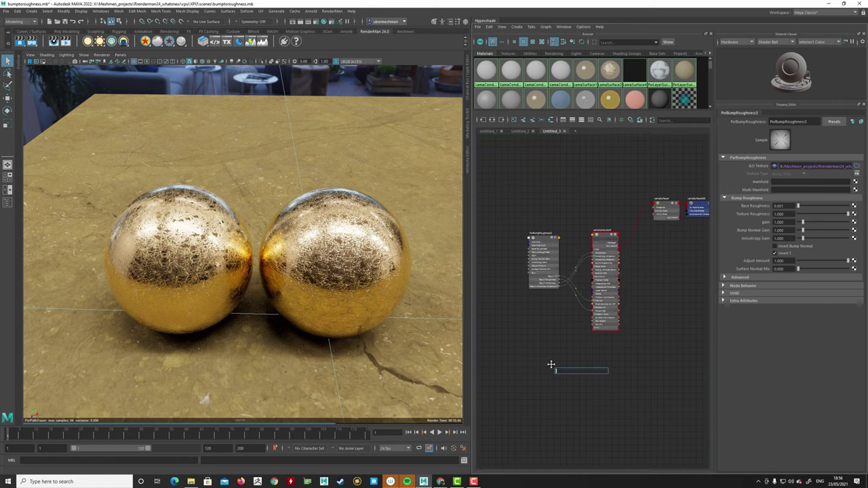
text(bump)
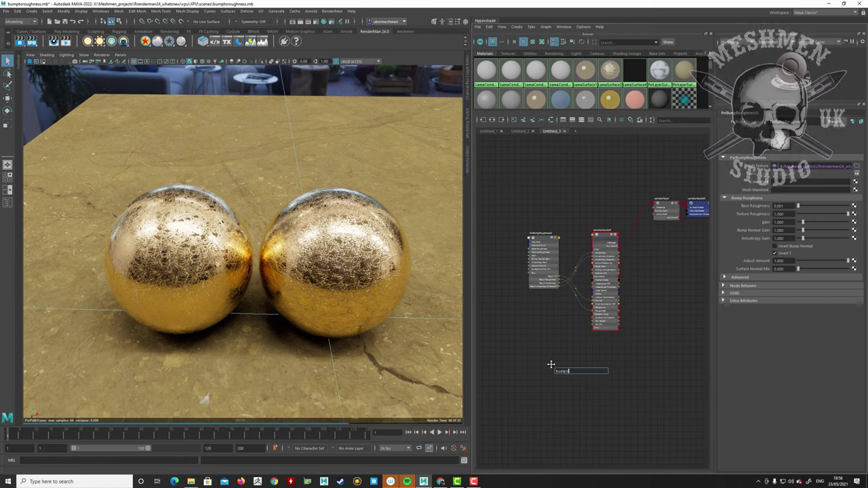
key(Down)
key(Down)
key(Down)
key(Down)
key(Down)
key(Return)
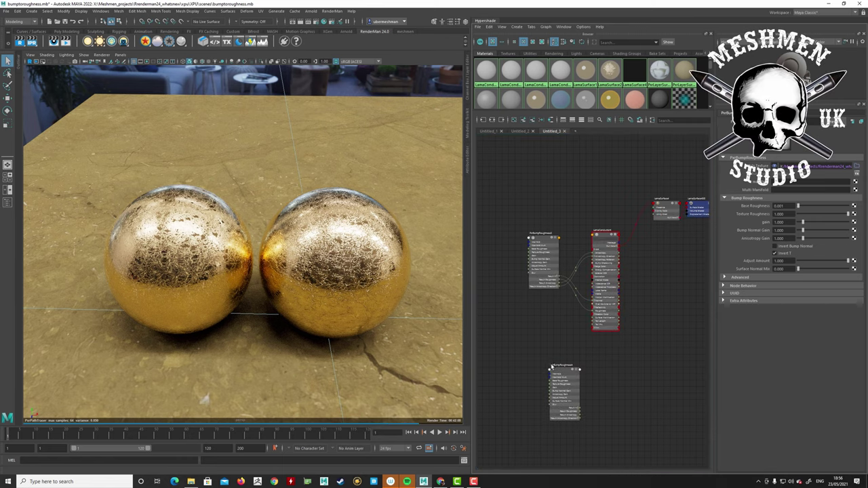
scroll(550, 366, up, 2)
drag(569, 370, 545, 359)
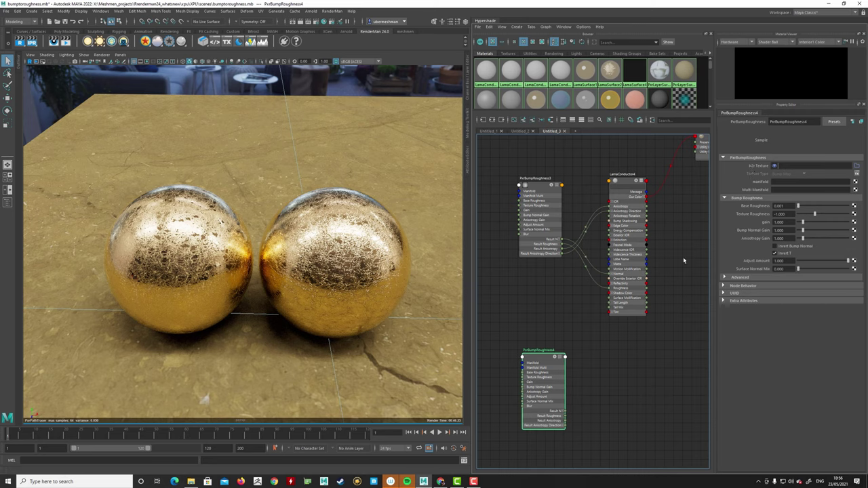
Load the attributes of the existing PxrBumpRoughness3 node connected to LamaConductor4.
click(549, 324)
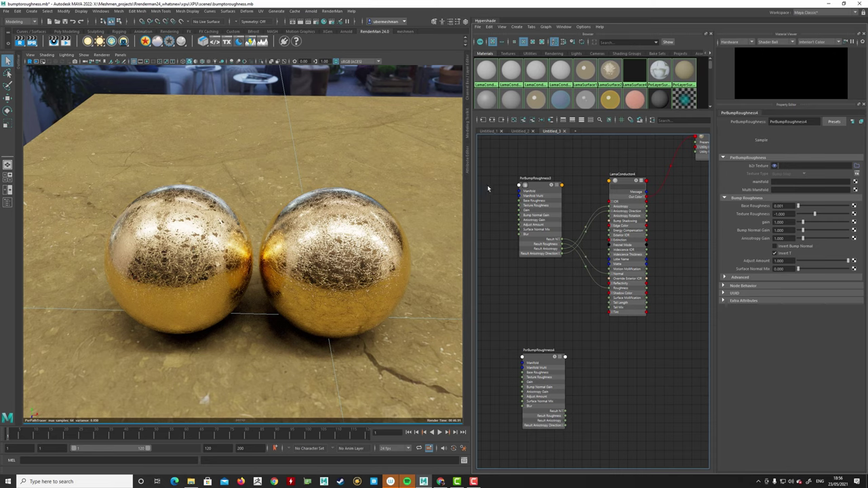
click(545, 190)
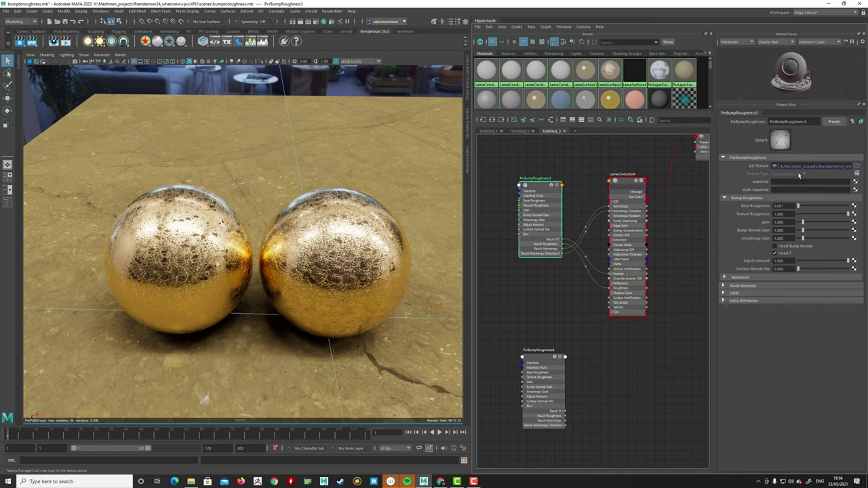
Check the end of the b2r texture path on PxrBumpRoughness3, then shift it and the unconnected PxrBumpRoughness4 node in the graph.
drag(801, 167, 843, 168)
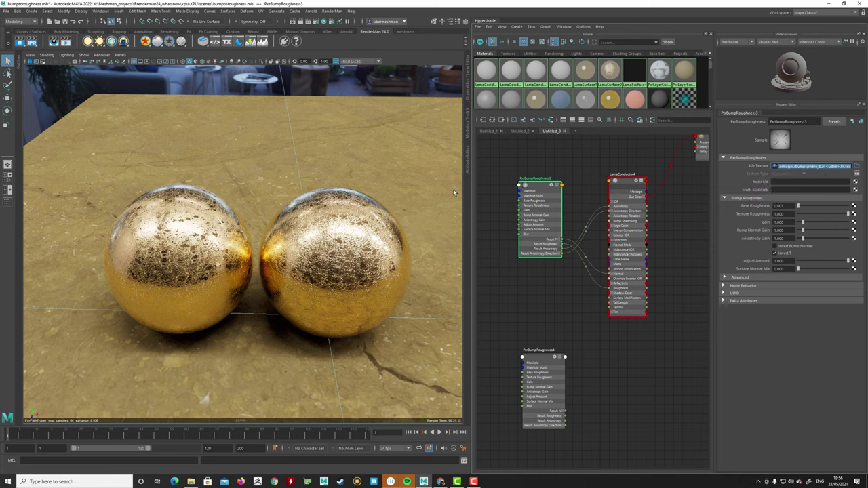
drag(542, 189, 525, 190)
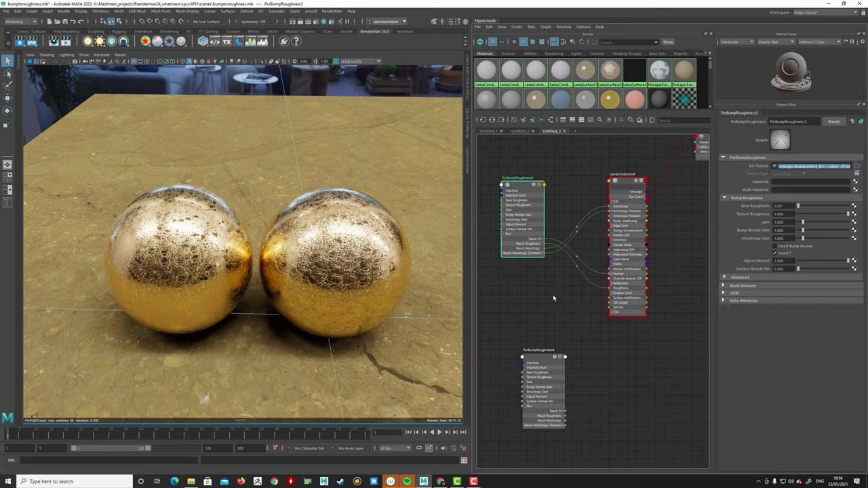
drag(526, 191, 523, 204)
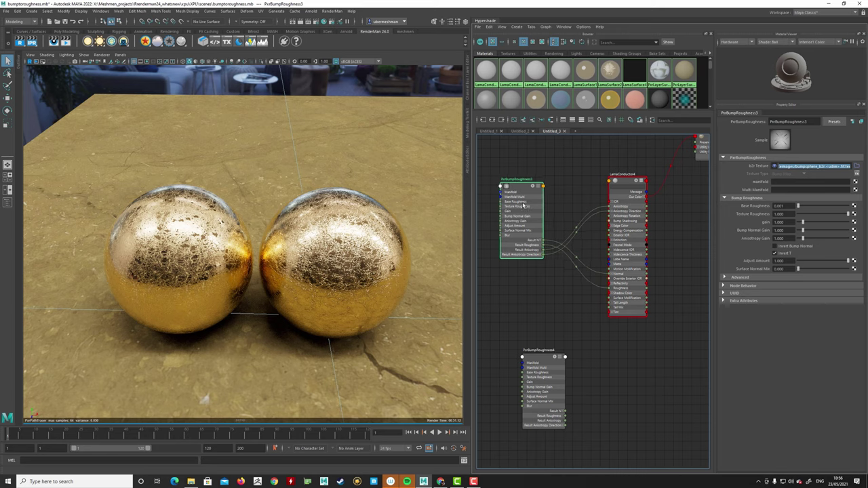
alt+middle_drag(580, 395, 575, 367)
drag(528, 330, 515, 324)
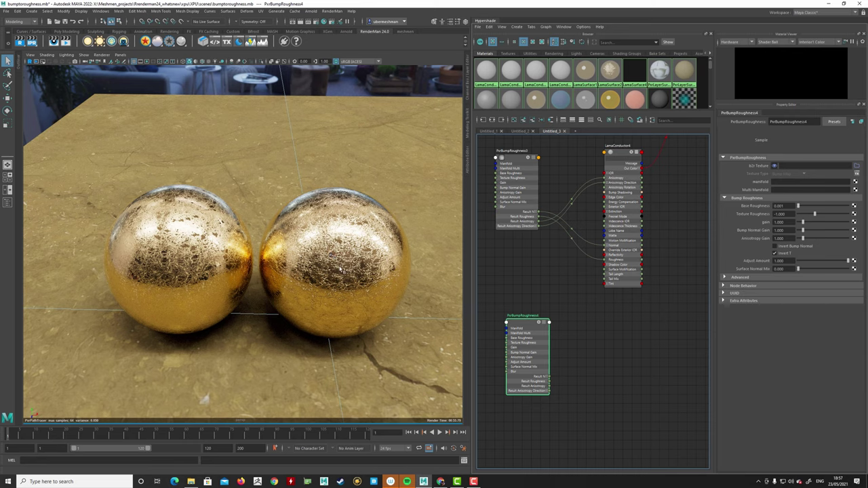
Compare the gold spheres' bump and roughness detail in the live render from close up and from far away.
alt+right_drag(360, 275, 221, 248)
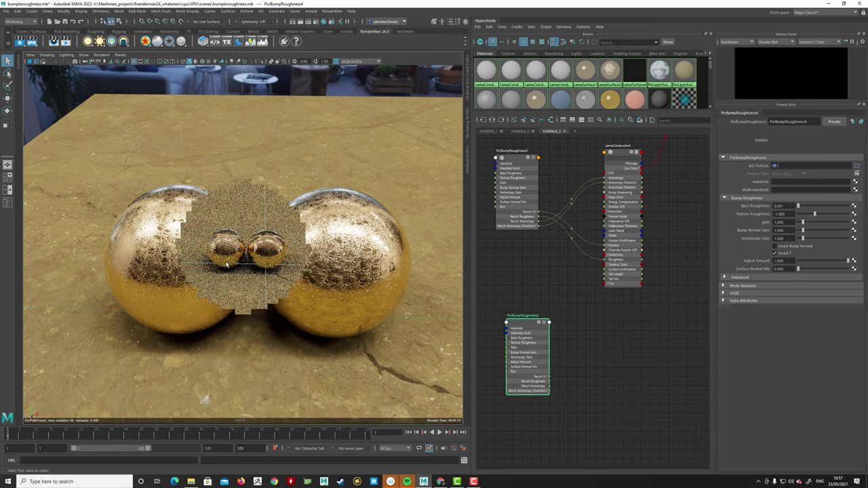
scroll(227, 267, down, 2)
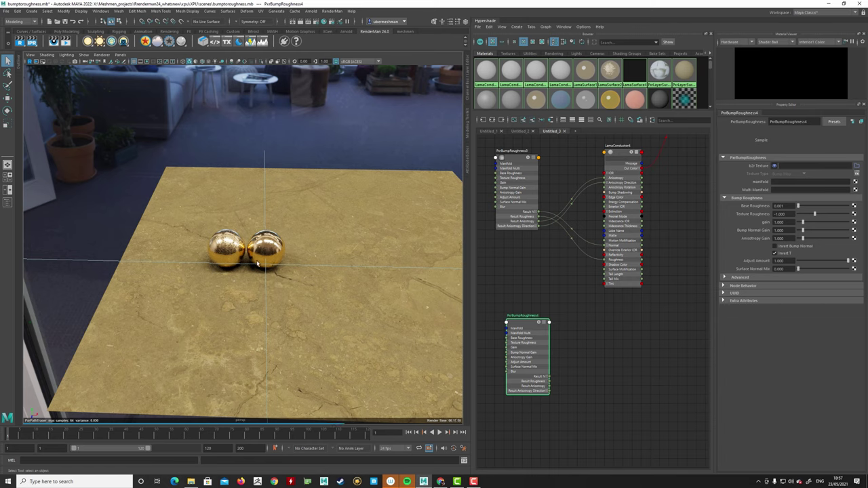
scroll(220, 261, down, 3)
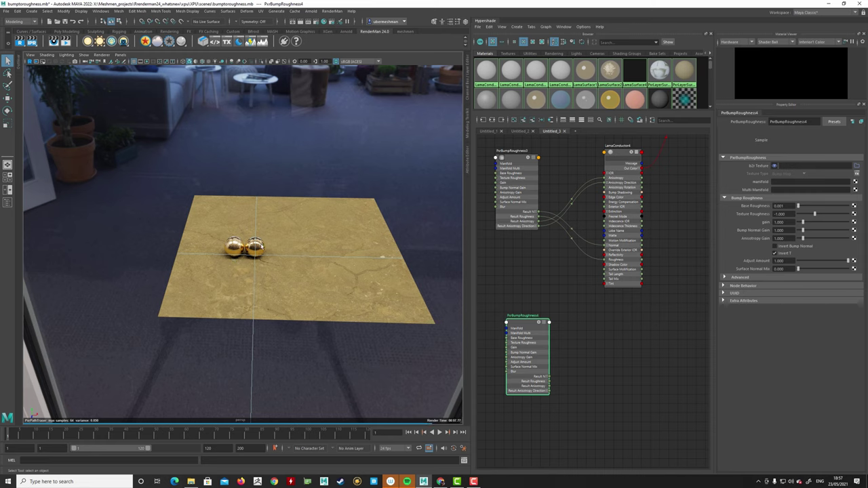
alt+right_drag(275, 248, 477, 257)
scroll(332, 270, up, 3)
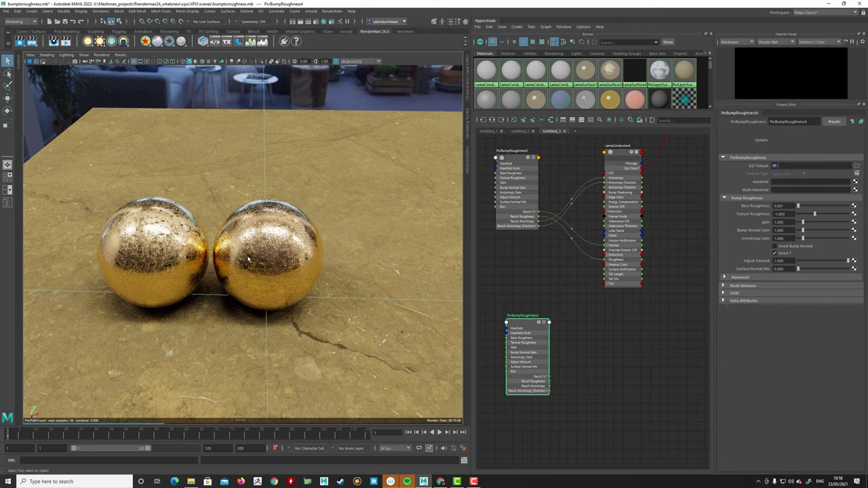
alt+right_drag(364, 253, 144, 242)
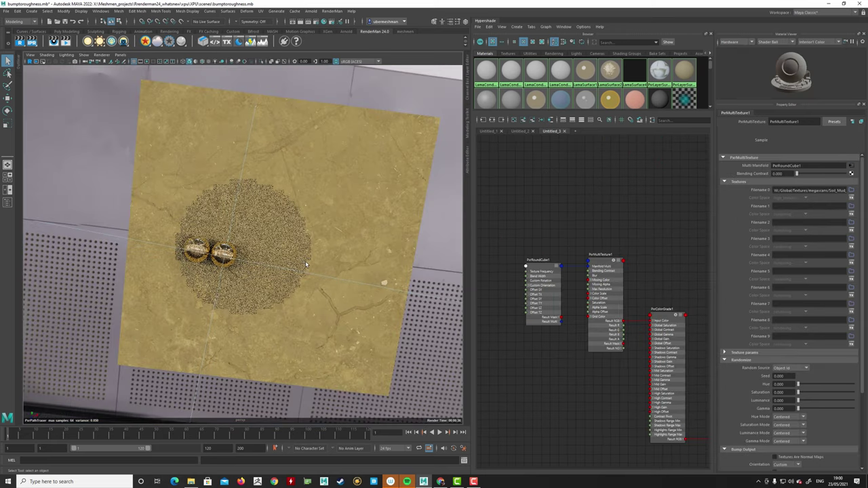
Select the ground plane and examine its shading network, including the attributes of the PxrMultiTexture1 node.
alt+drag(309, 279, 332, 270)
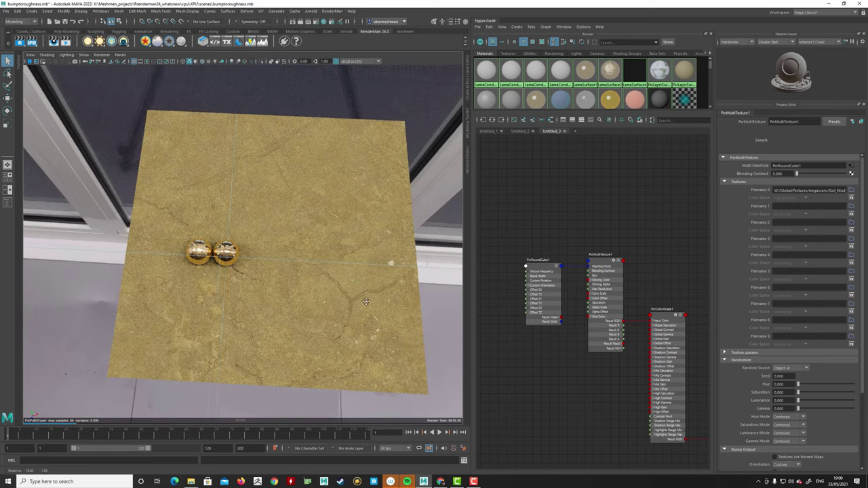
click(316, 293)
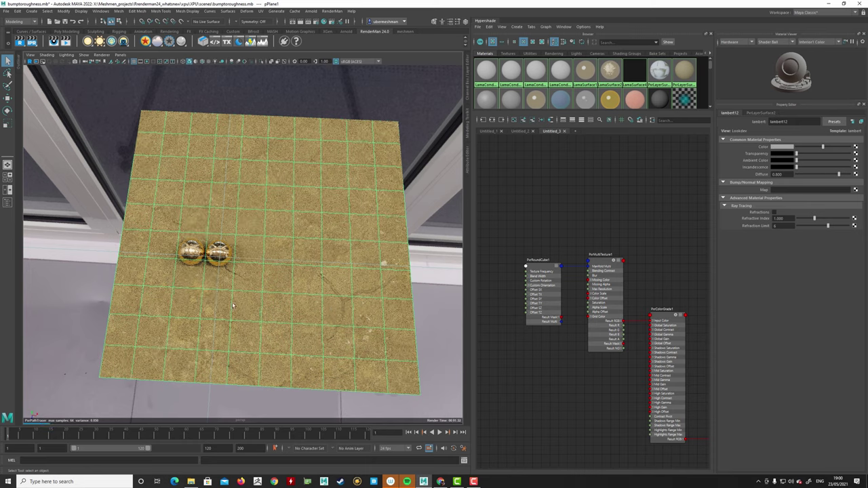
alt+middle_drag(705, 276, 589, 228)
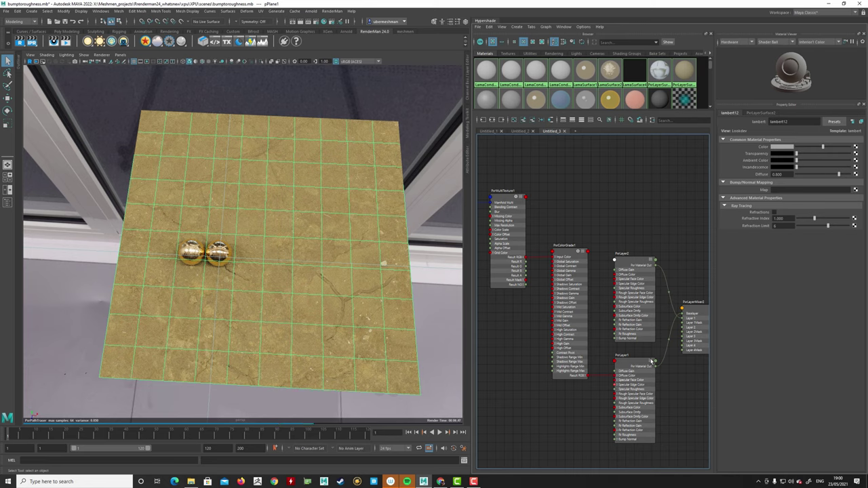
alt+middle_drag(685, 367, 593, 358)
alt+middle_drag(588, 265, 757, 295)
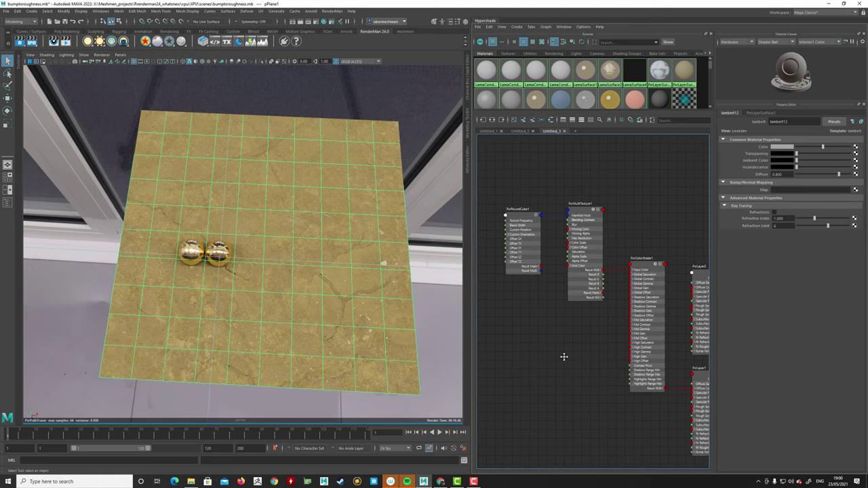
alt+middle_drag(563, 356, 561, 354)
key(Tab)
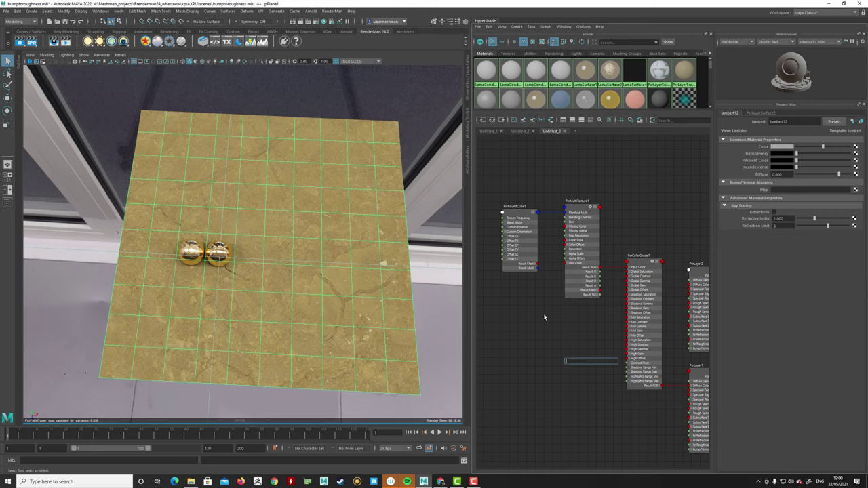
click(544, 317)
click(579, 208)
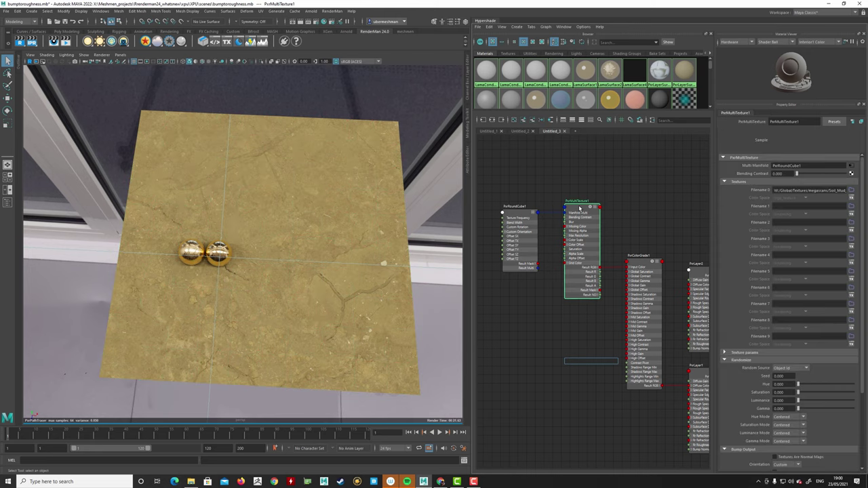
Set the tiling mode of PxrRoundCube1 to Regular and raise its frequency to 7.019.
click(522, 213)
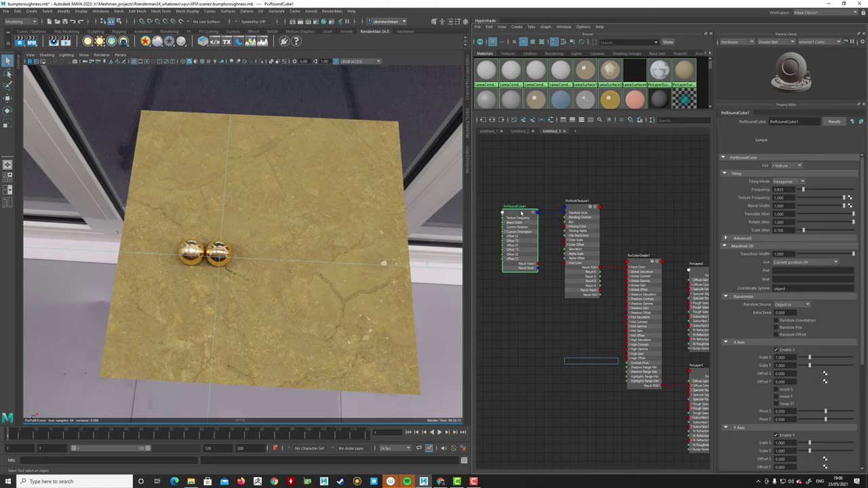
click(797, 182)
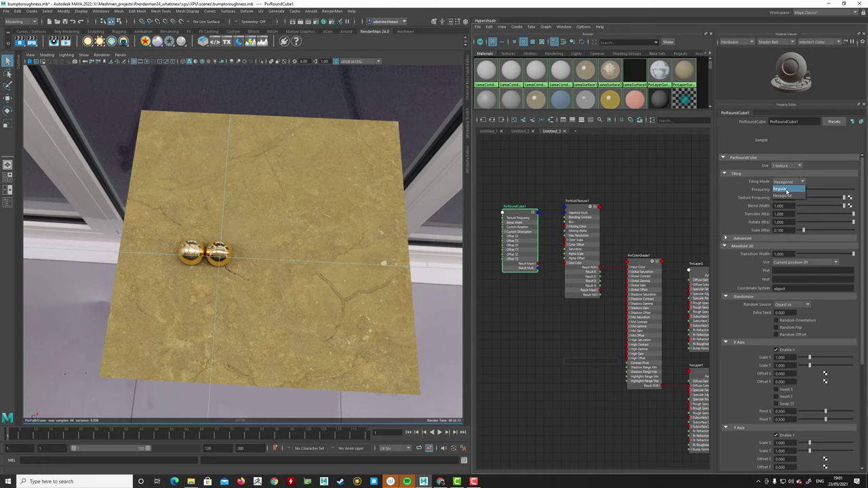
click(787, 191)
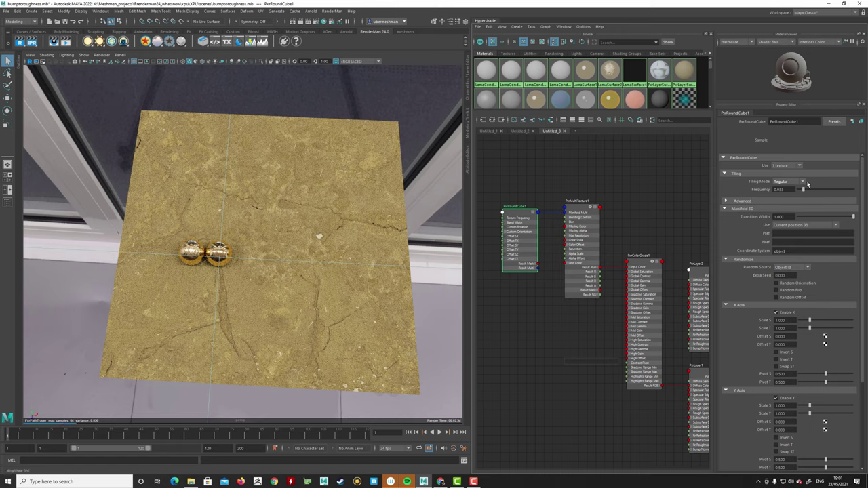
drag(803, 190, 815, 191)
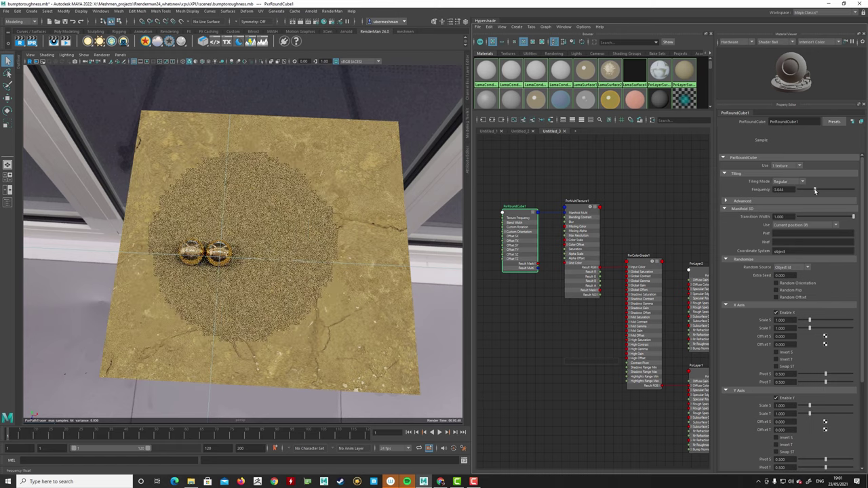
drag(815, 191, 825, 193)
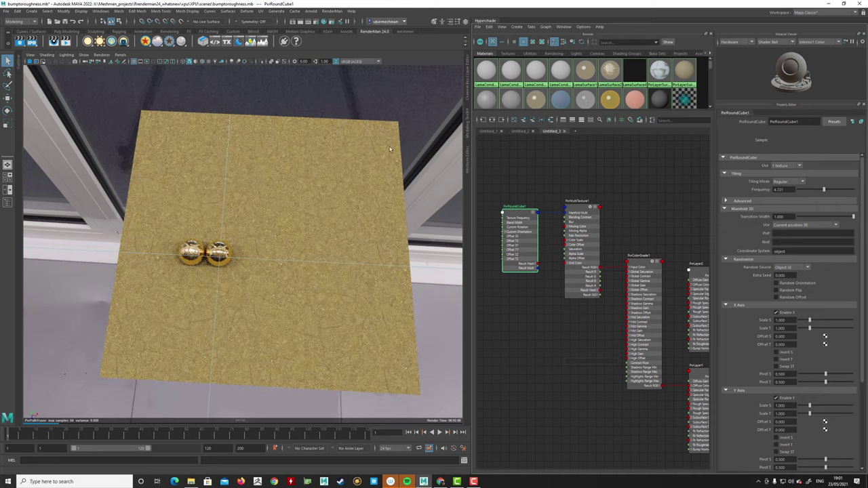
drag(824, 190, 837, 190)
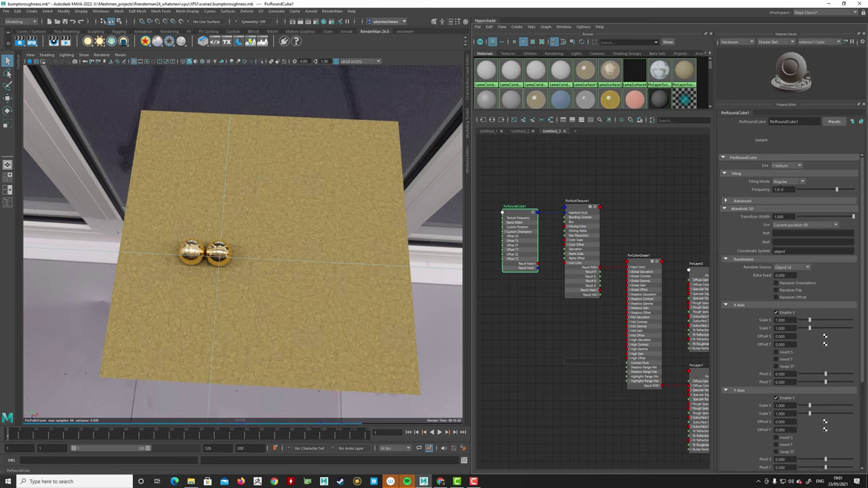
Set the PxrRoundCube1 tiling mode to Hexagonal and try a scale jitter of 0.317 before lowering it.
click(786, 182)
click(785, 190)
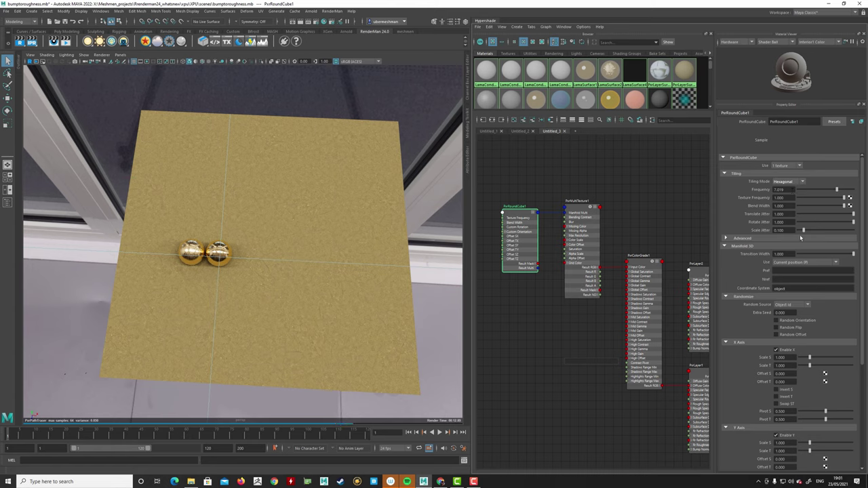
drag(804, 231, 816, 231)
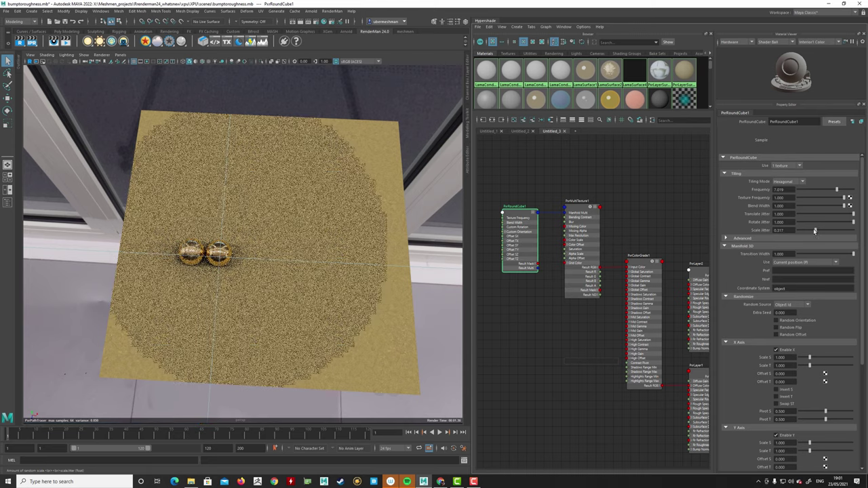
drag(815, 231, 787, 230)
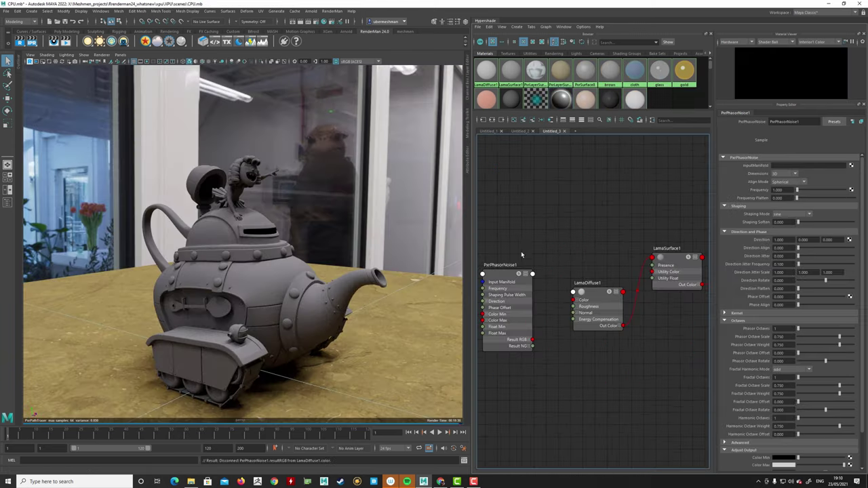
Move PxrPhasorNoise1 away from LamaDiffuse1 and connect its Result RGB output to the Color input of LamaDiffuse1.
middle_drag(522, 249, 536, 240)
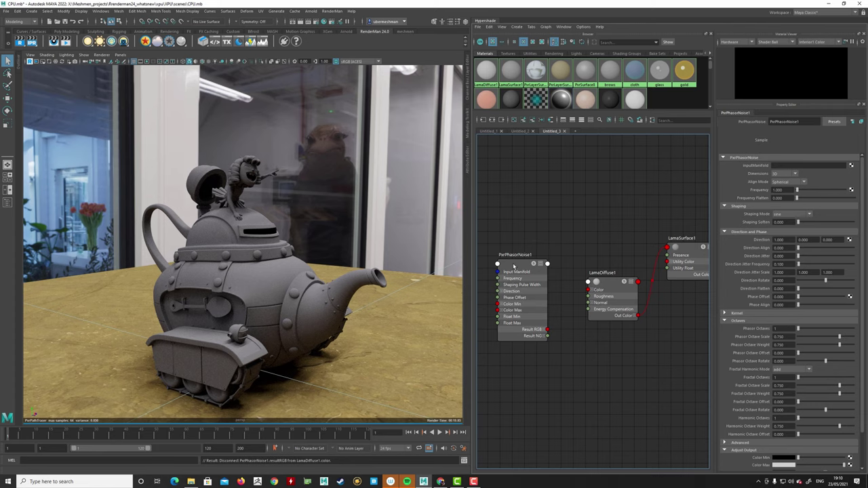
drag(514, 265, 501, 263)
middle_drag(533, 234, 551, 227)
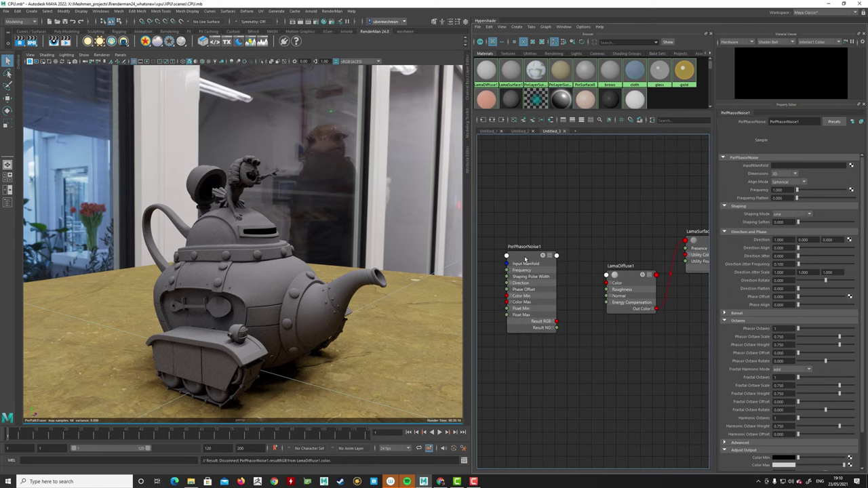
drag(524, 260, 510, 262)
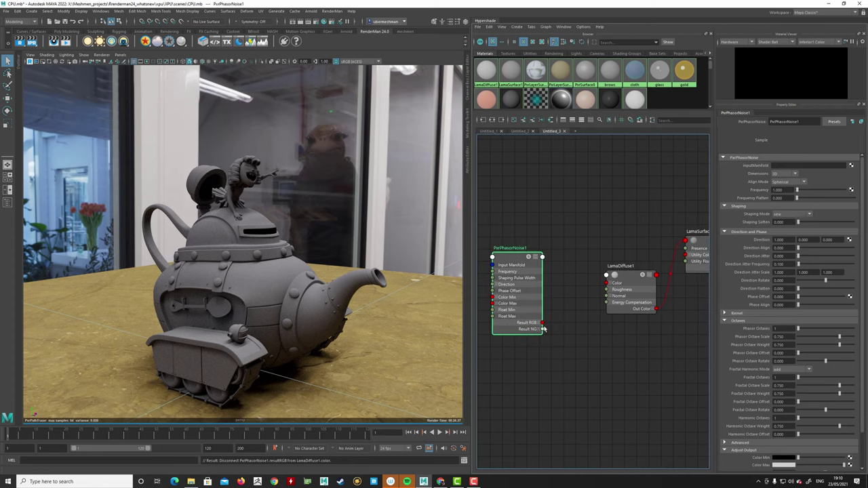
drag(542, 325, 606, 283)
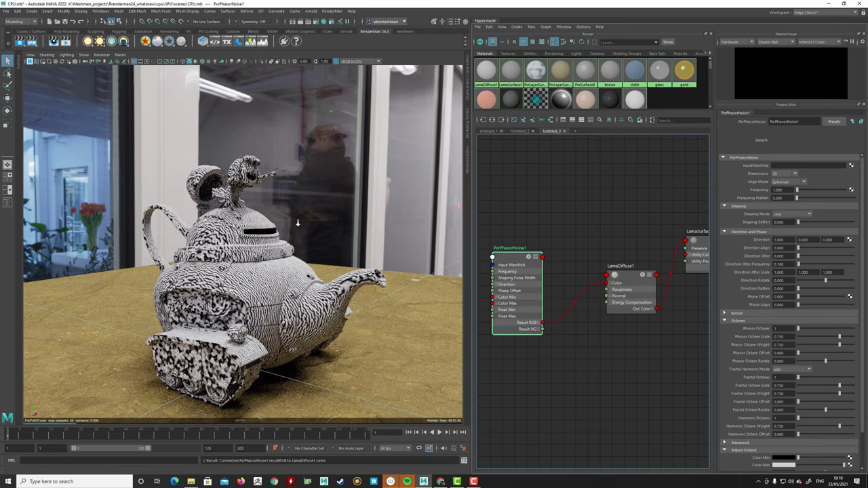
Inspect the phasor noise on the teapot, try a PxrPhasorNoise1 frequency of 0, and raise it to 4.255.
alt+right_drag(297, 223, 380, 226)
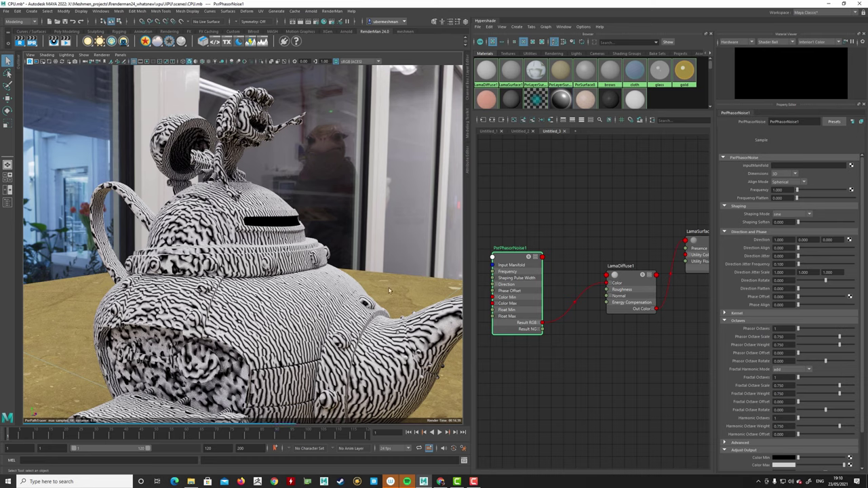
scroll(385, 303, down, 3)
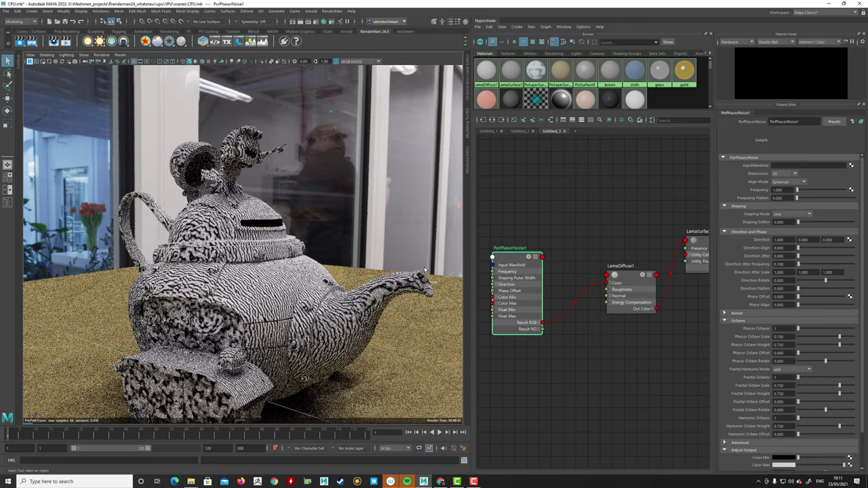
click(521, 256)
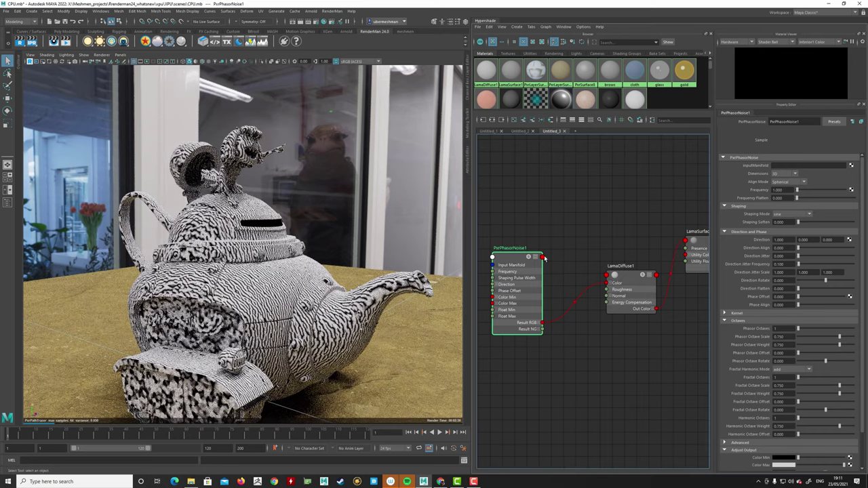
mouse_move(797, 190)
mouse_down()
mouse_move(806, 191)
mouse_move(797, 191)
mouse_up()
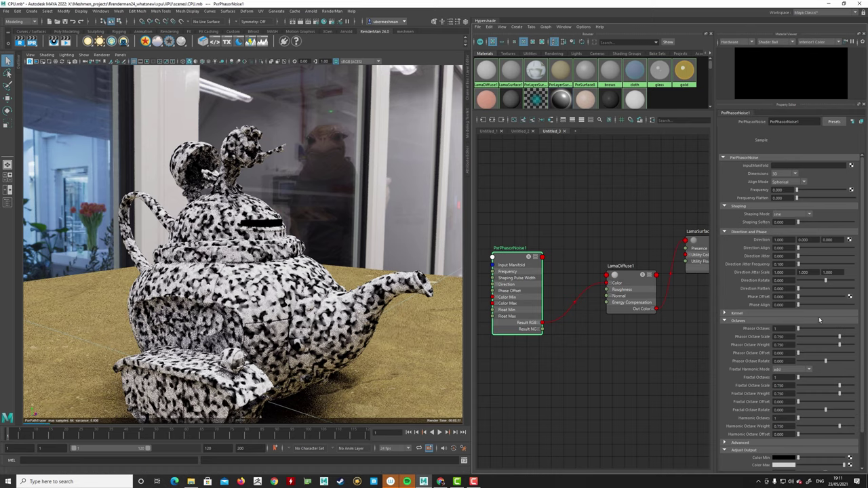
mouse_move(861, 303)
mouse_down()
mouse_move(862, 349)
mouse_move(861, 305)
mouse_up()
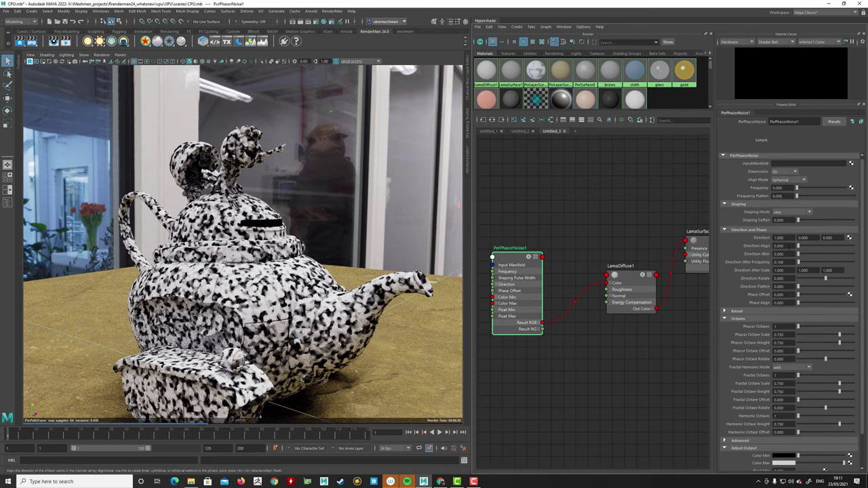
mouse_move(797, 245)
mouse_down()
mouse_move(813, 246)
mouse_move(797, 249)
mouse_up()
drag(798, 193, 798, 191)
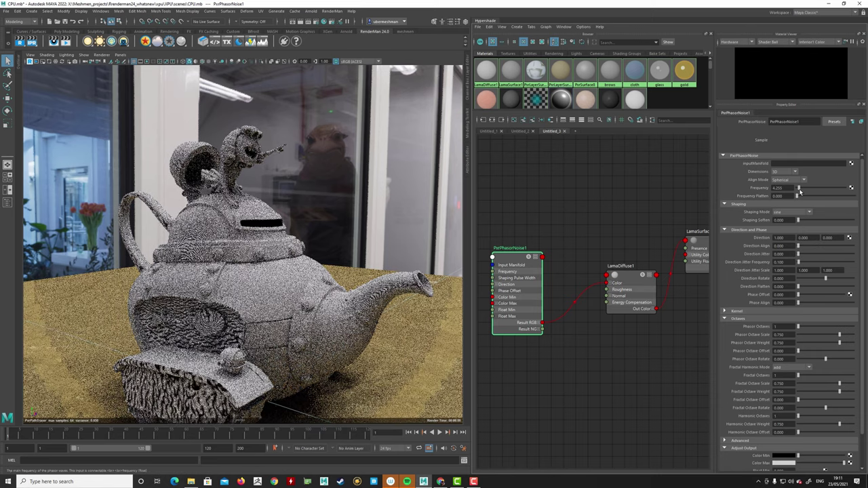
Try the 2D Flat dimensions on PxrPhasorNoise1, return them to 3D, and compare the pattern on the teapot.
click(782, 172)
click(779, 185)
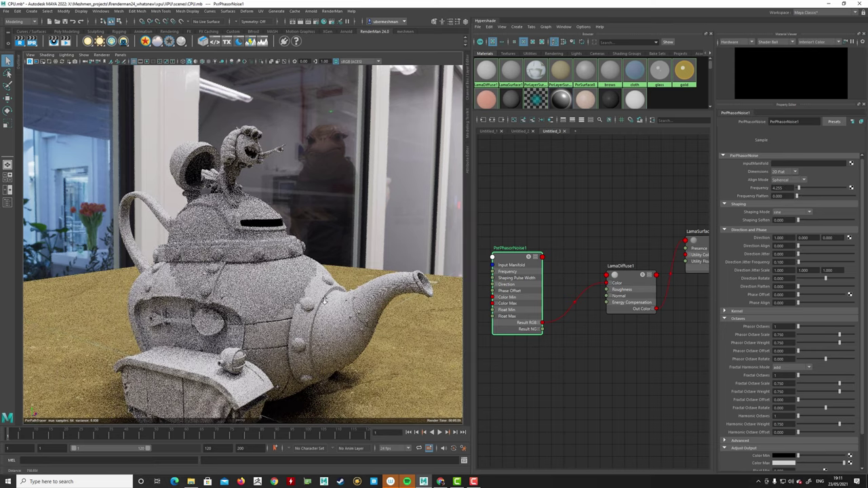
scroll(366, 306, up, 5)
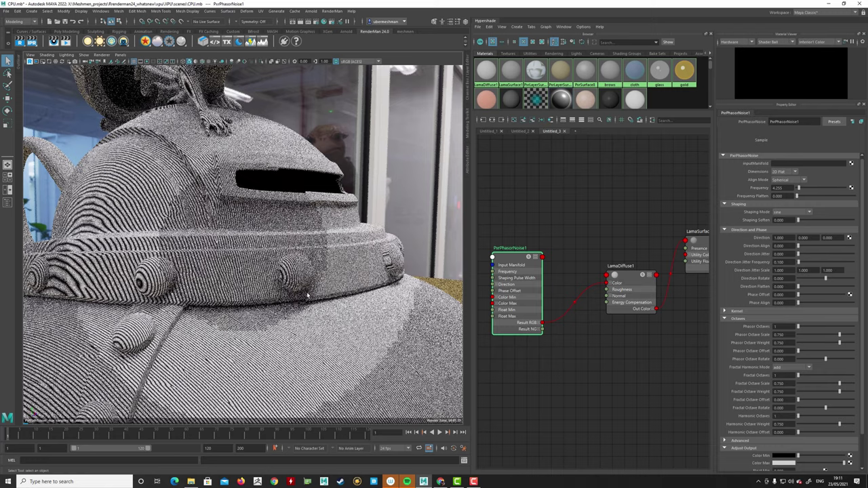
scroll(309, 297, down, 4)
click(780, 172)
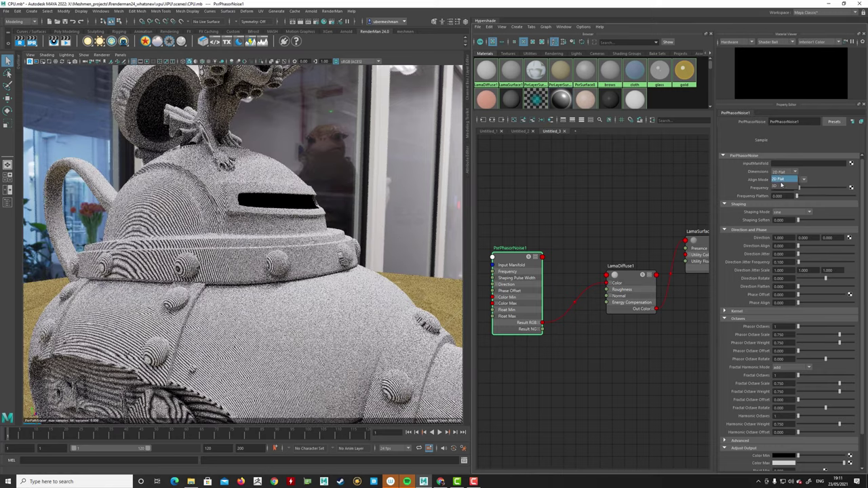
click(780, 179)
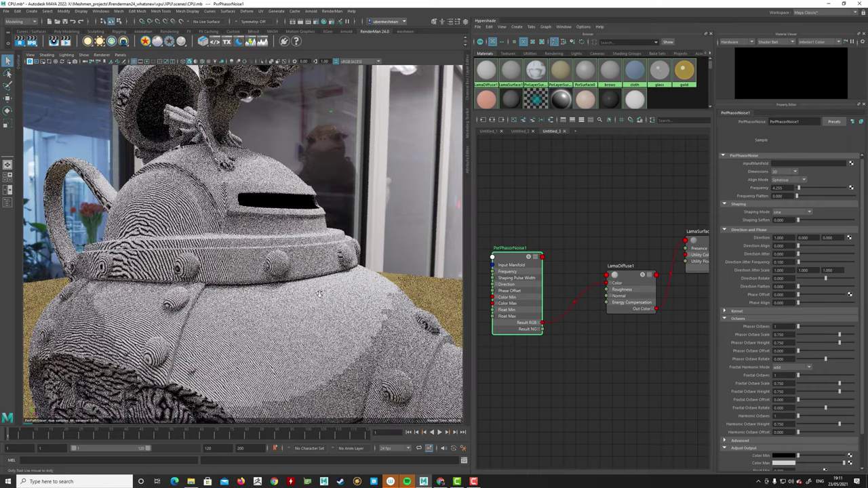
scroll(283, 292, down, 4)
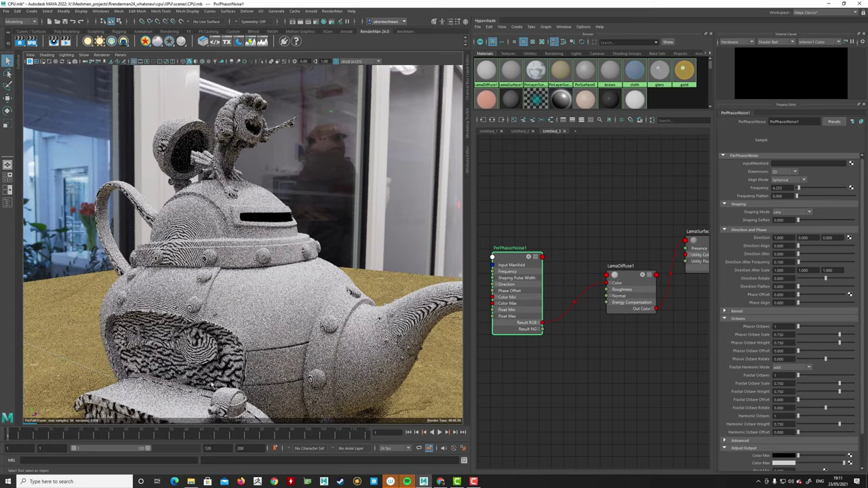
alt+drag(265, 368, 237, 343)
scroll(236, 343, down, 3)
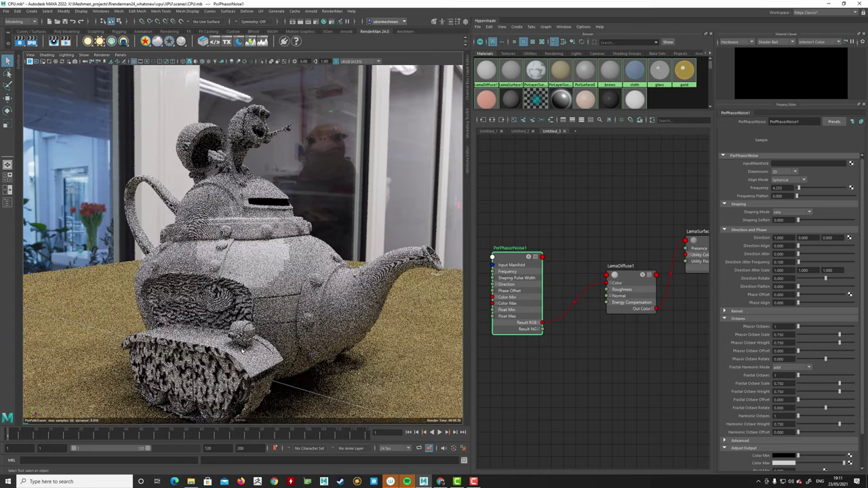